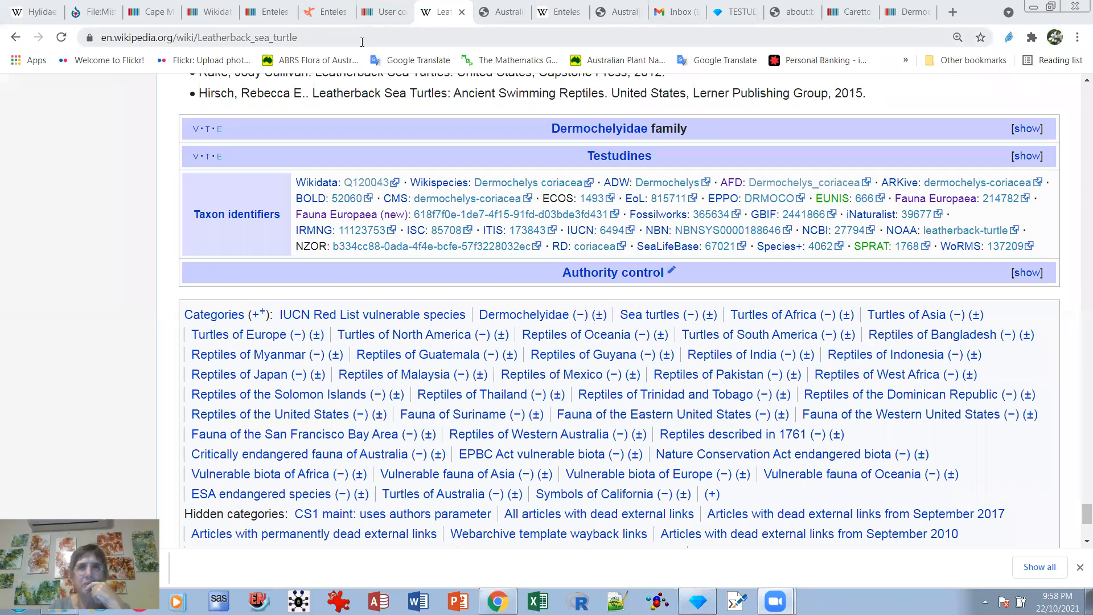
# Switch to the TESTUDINES project in OpenRefine, show its rows and add a column named parentName with the GENUS column's values.
pyautogui.click(730, 16)
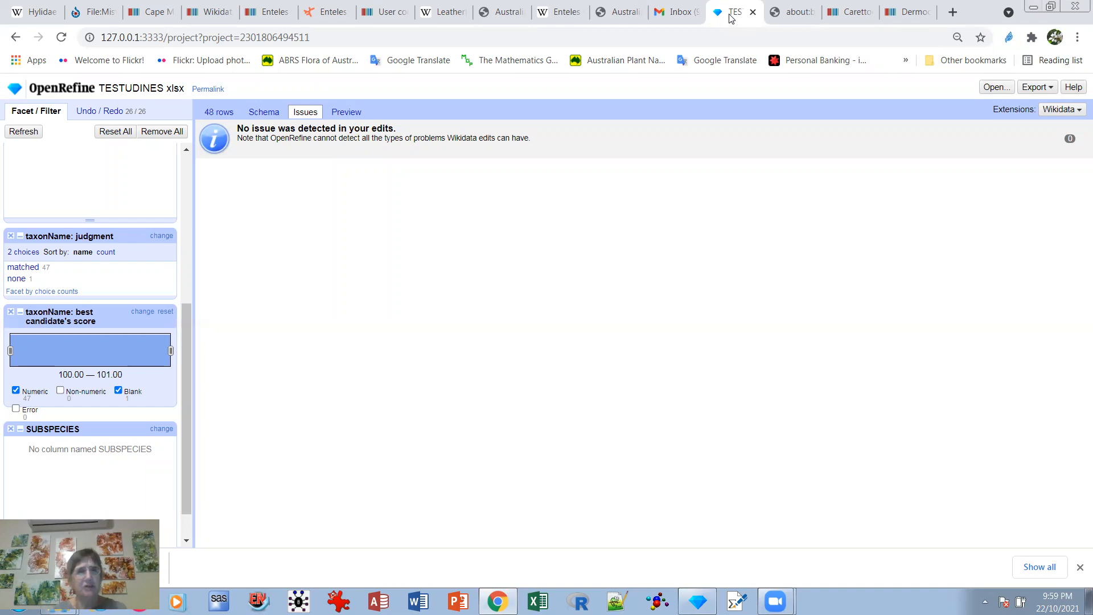
pyautogui.click(222, 114)
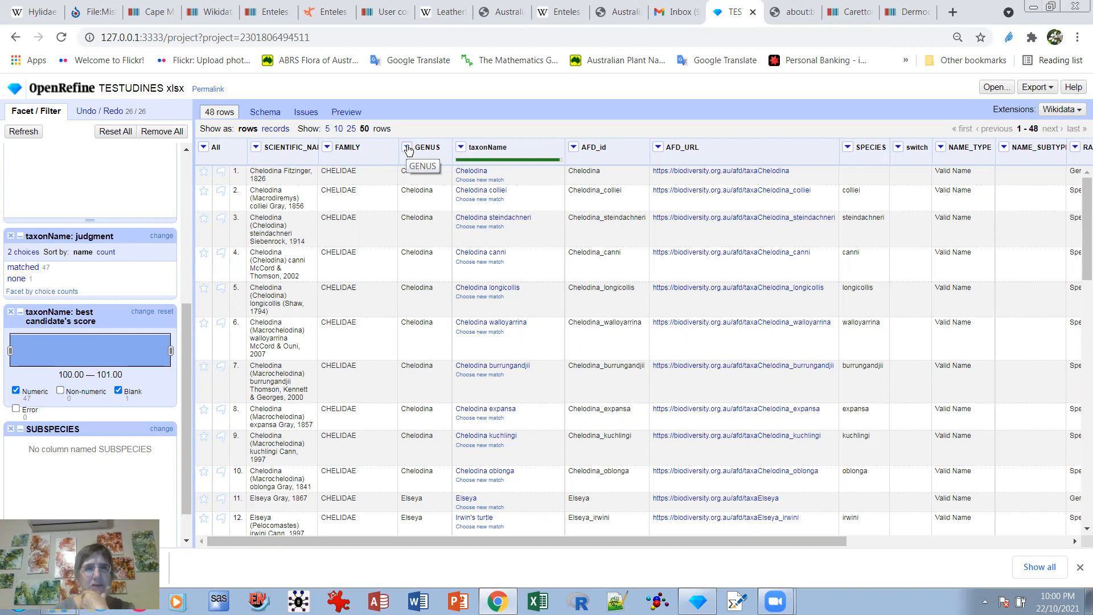
pyautogui.click(407, 148)
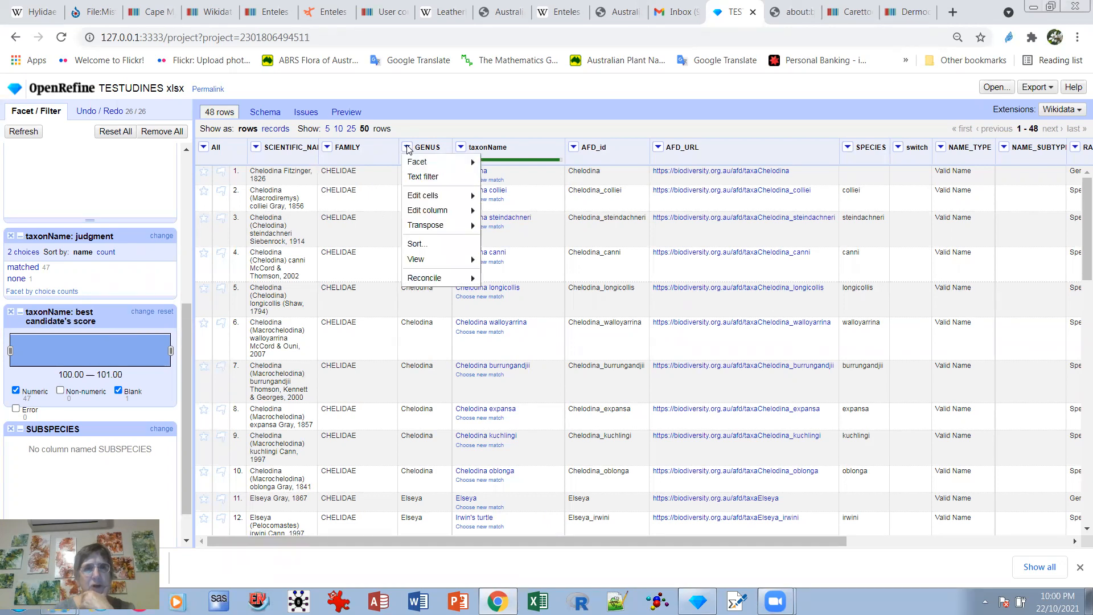
pyautogui.moveTo(413, 177)
pyautogui.moveTo(421, 212)
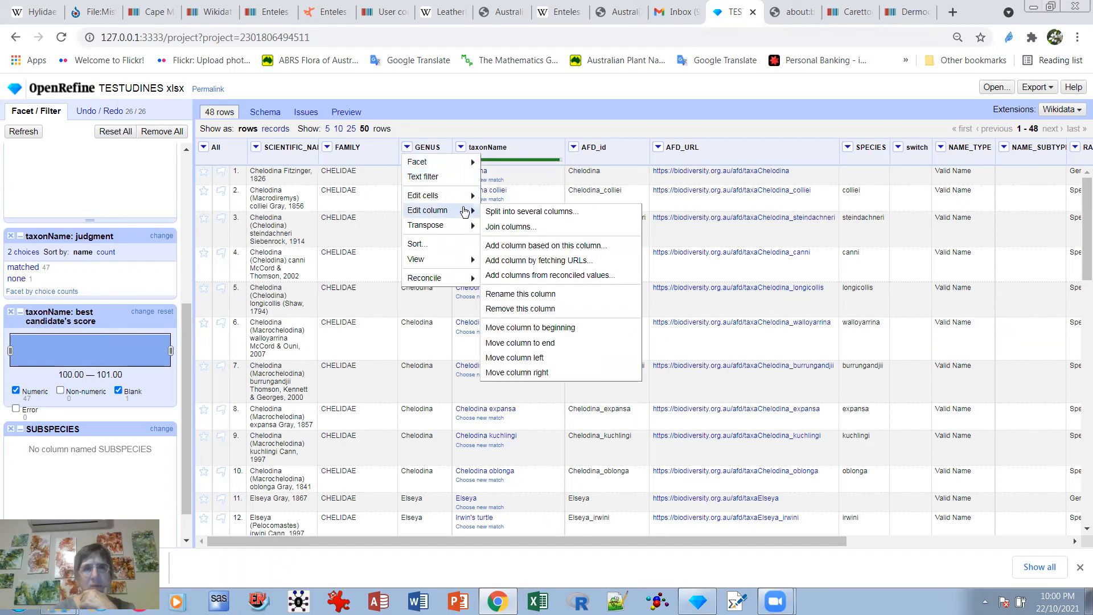
pyautogui.click(527, 246)
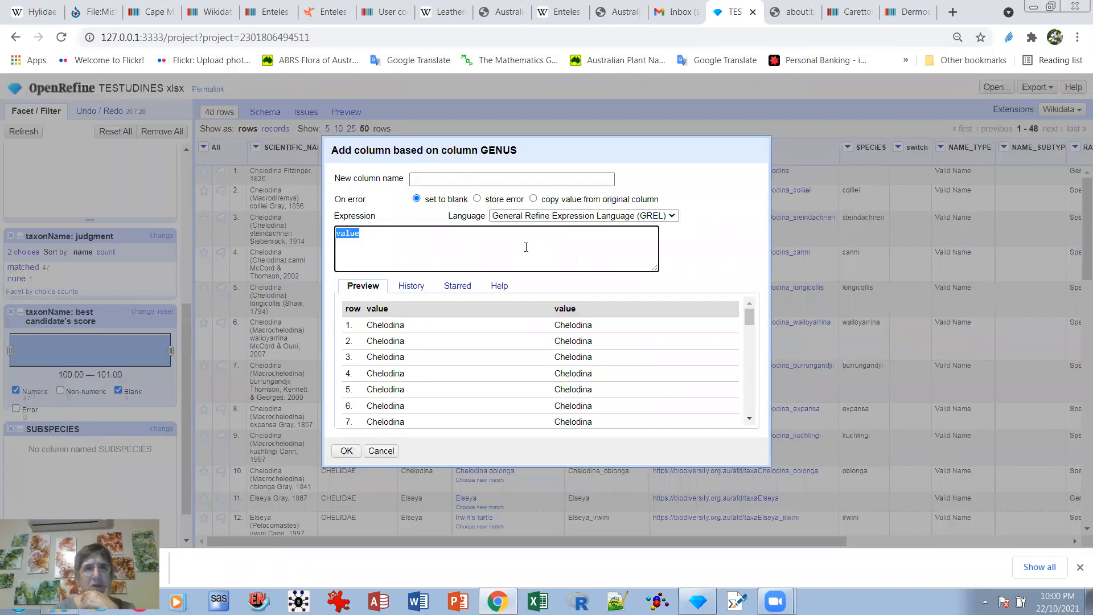
pyautogui.click(418, 178)
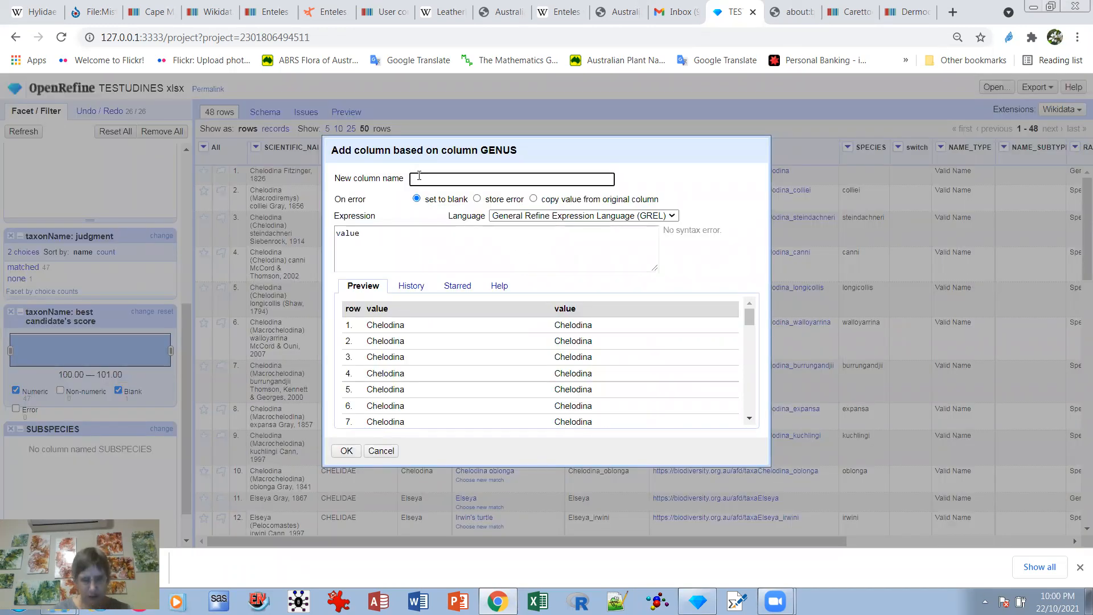
pyautogui.write('pare')
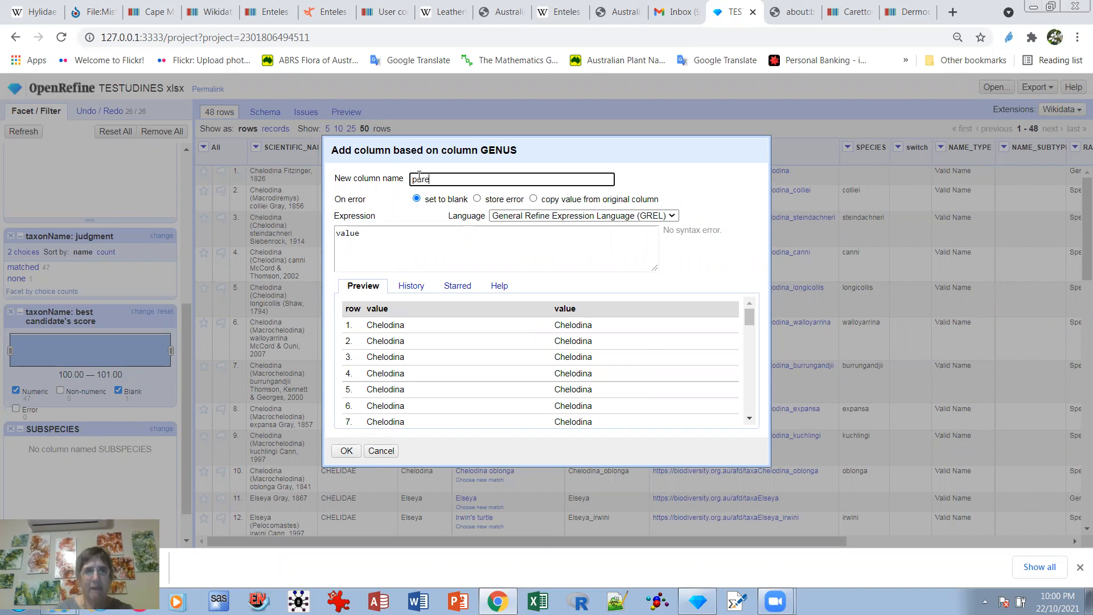
pyautogui.write('nt')
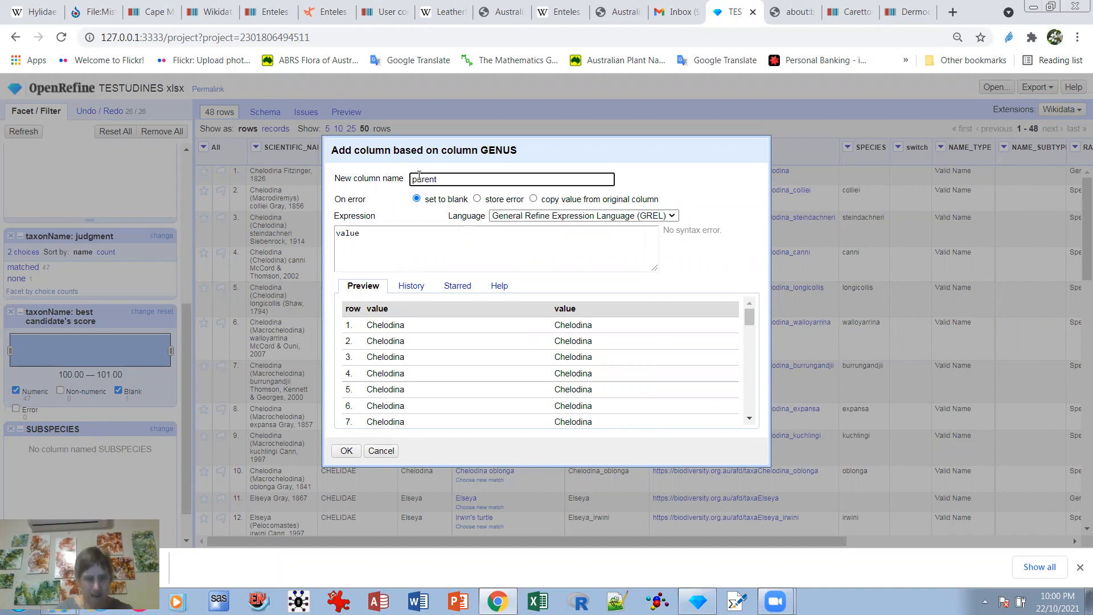
pyautogui.write('Name')
pyautogui.doubleClick(419, 176)
pyautogui.click(345, 449)
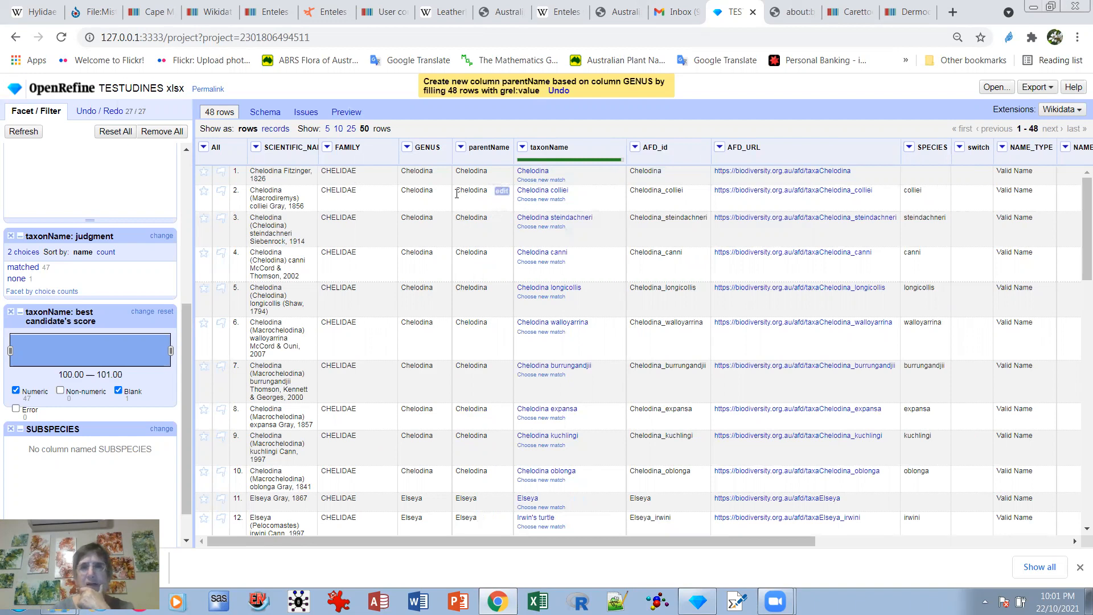
# Create a text facet on the RANK column and filter the rows to Genus.
pyautogui.moveTo(785, 545); pyautogui.dragTo(1079, 505)
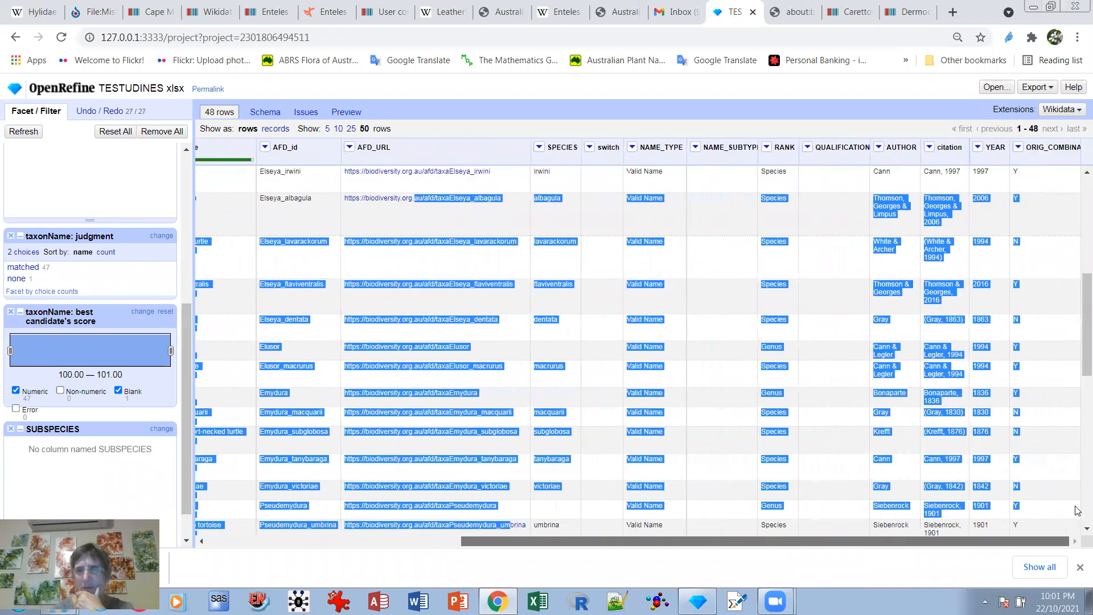
pyautogui.click(832, 382)
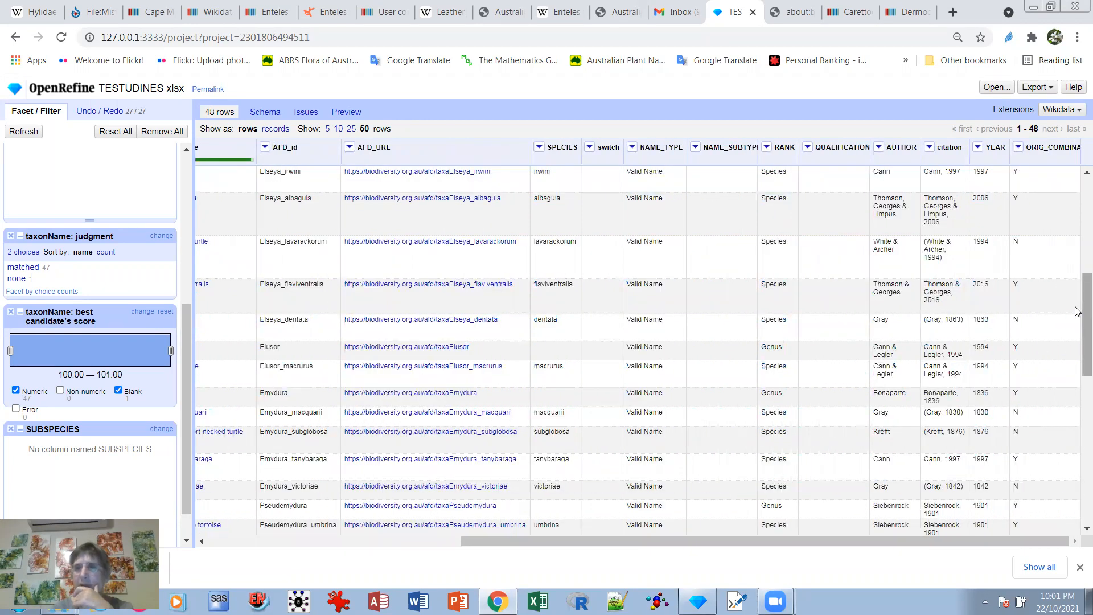
pyautogui.moveTo(1079, 308); pyautogui.dragTo(1078, 202)
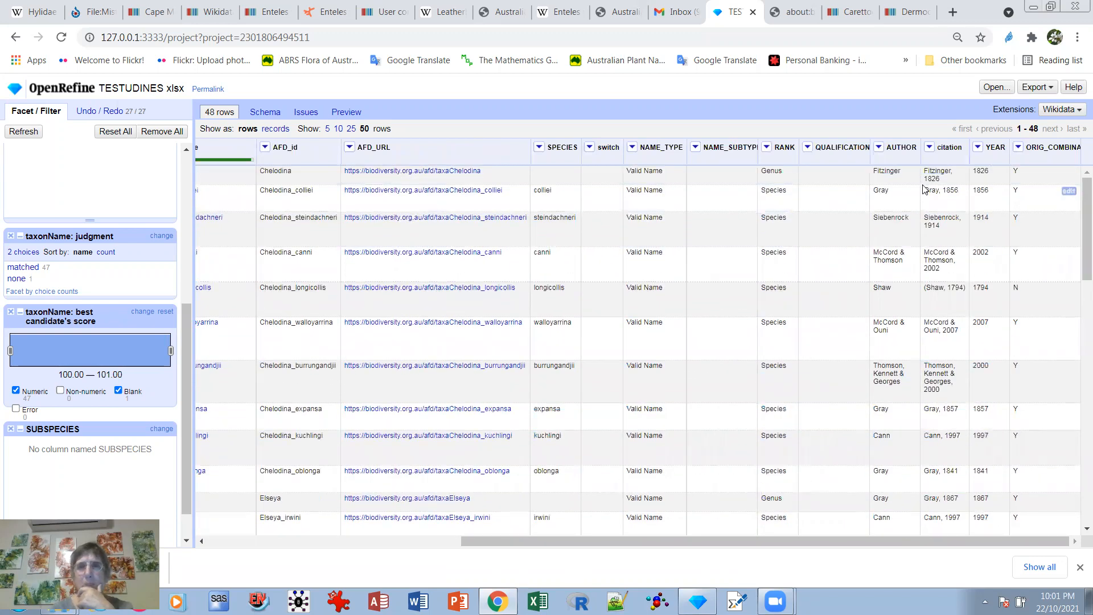
pyautogui.click(767, 148)
pyautogui.moveTo(784, 164)
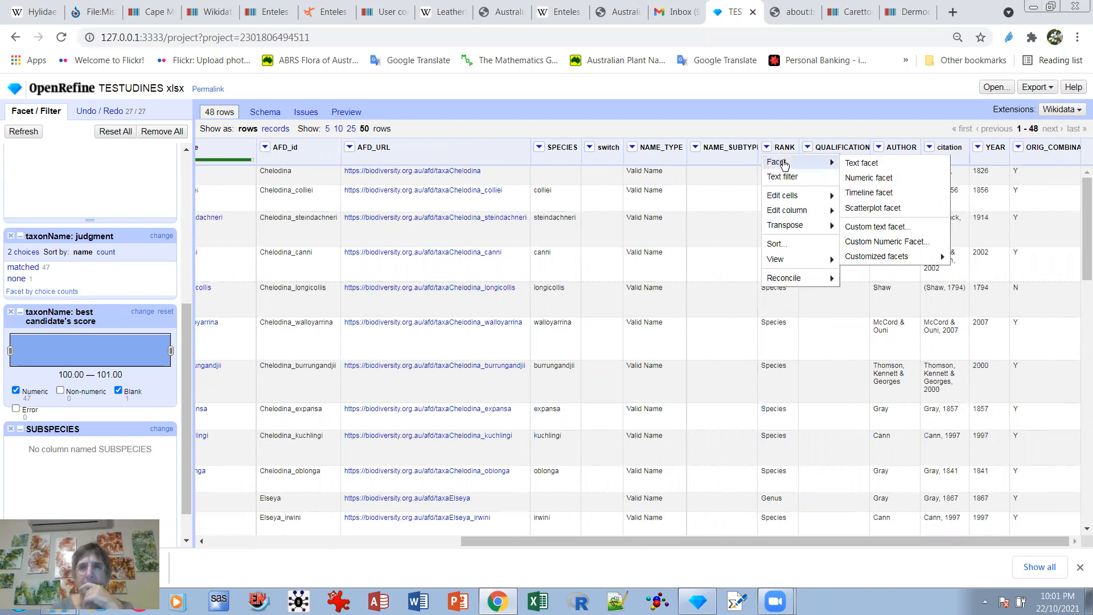
pyautogui.click(886, 163)
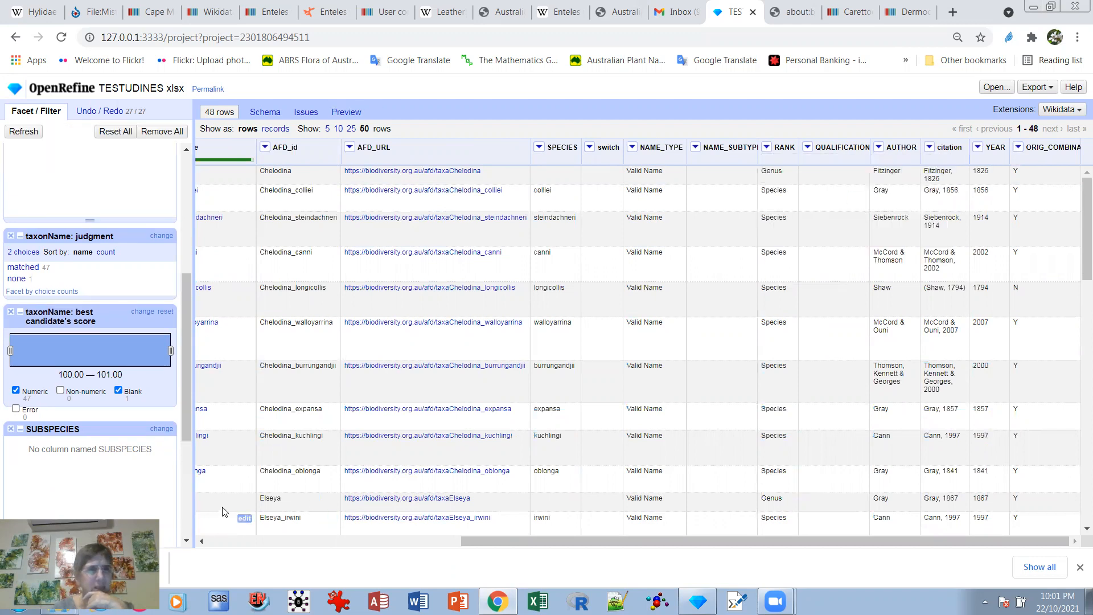
pyautogui.moveTo(182, 410); pyautogui.dragTo(186, 506)
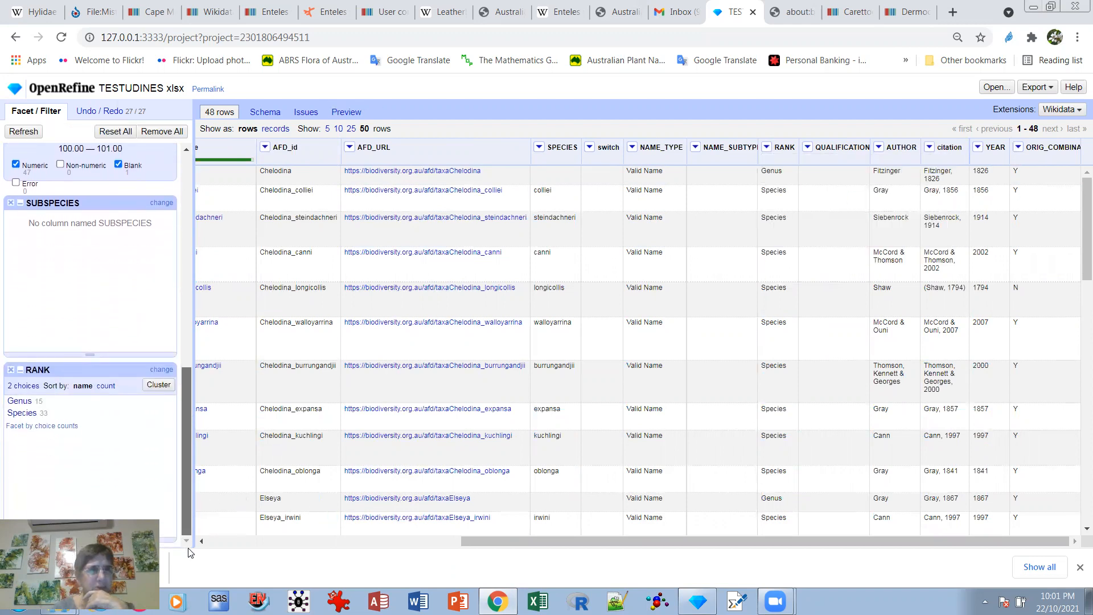
pyautogui.click(25, 404)
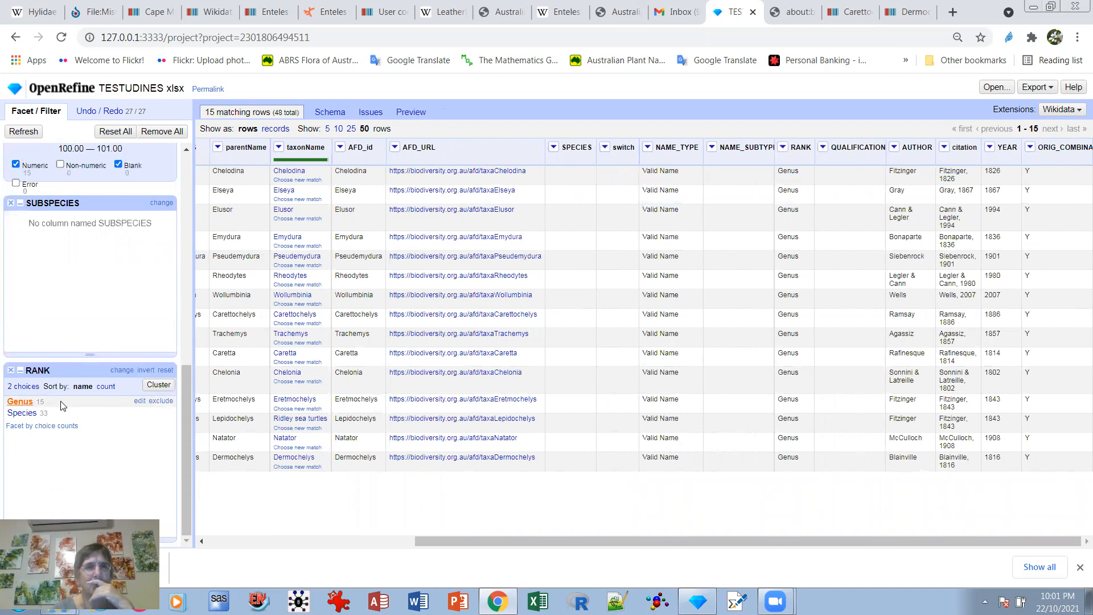
# Set the parentName cell of the Chelodina genus row to Chelidae, for that single cell only.
pyautogui.moveTo(440, 541); pyautogui.dragTo(245, 536)
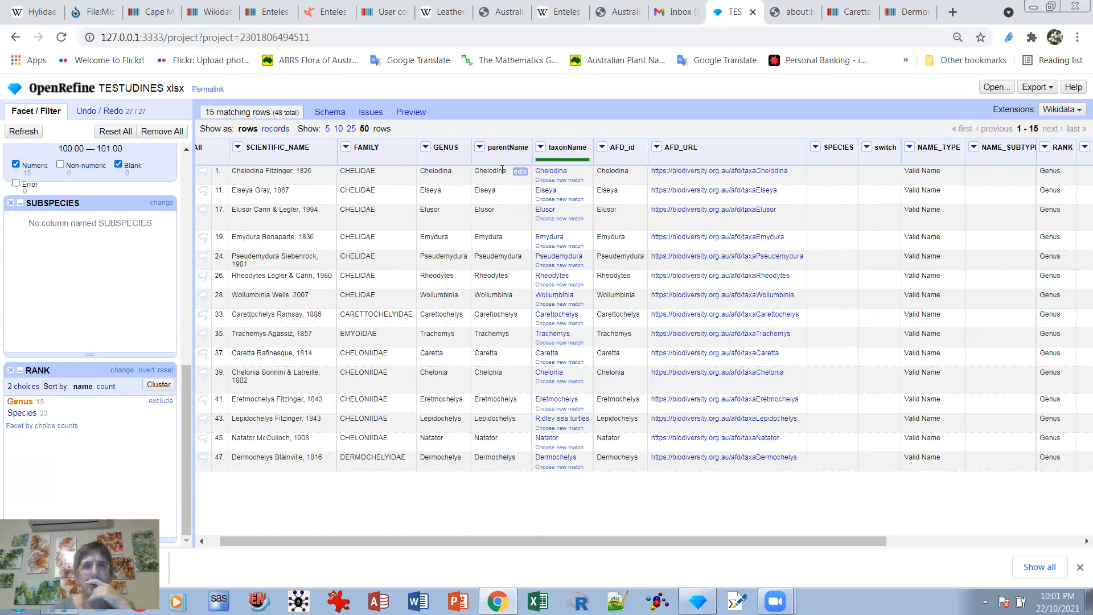
pyautogui.click(520, 171)
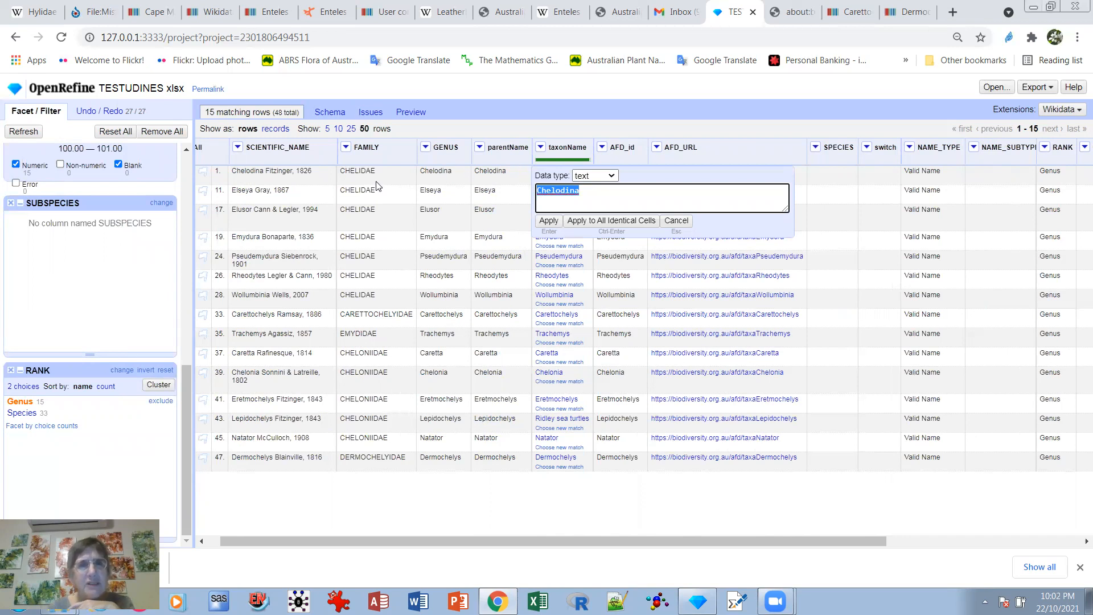
pyautogui.click(614, 193)
pyautogui.moveTo(578, 194); pyautogui.dragTo(521, 199)
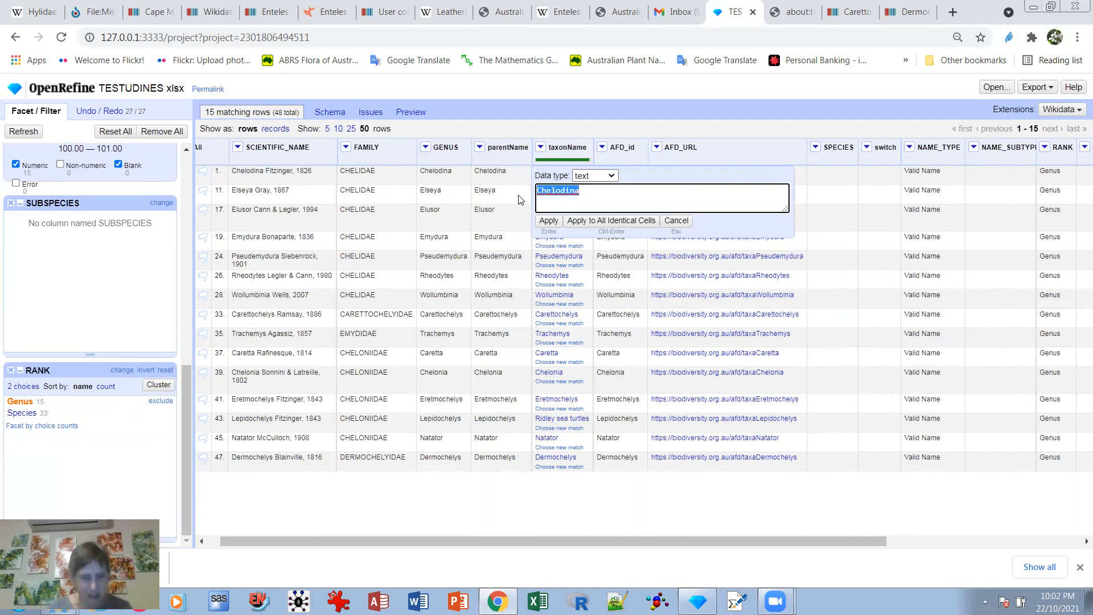
pyautogui.write('Chelidae')
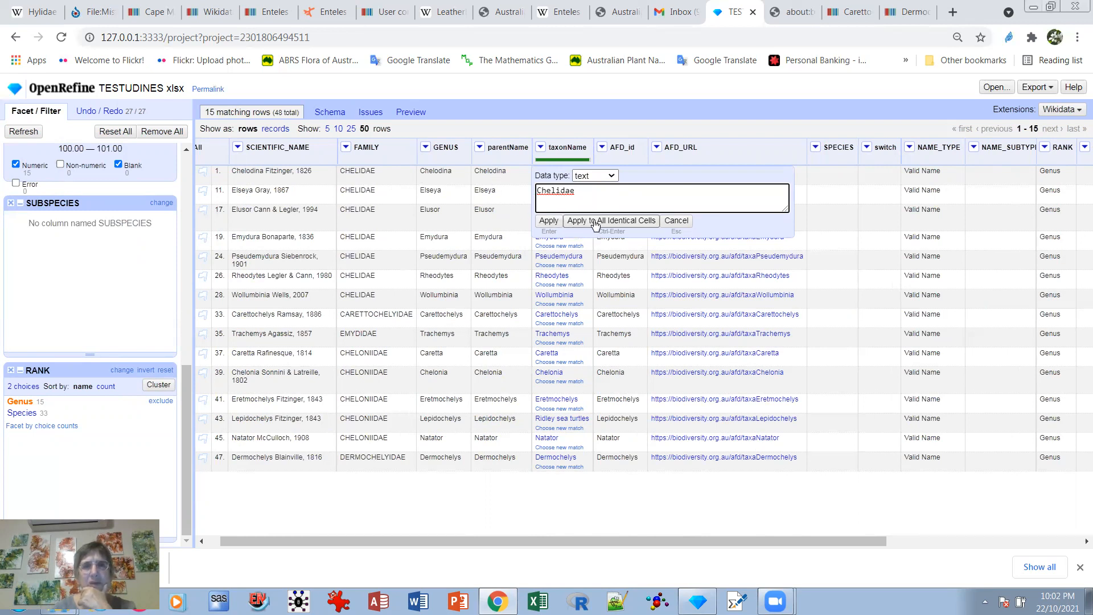
pyautogui.click(548, 222)
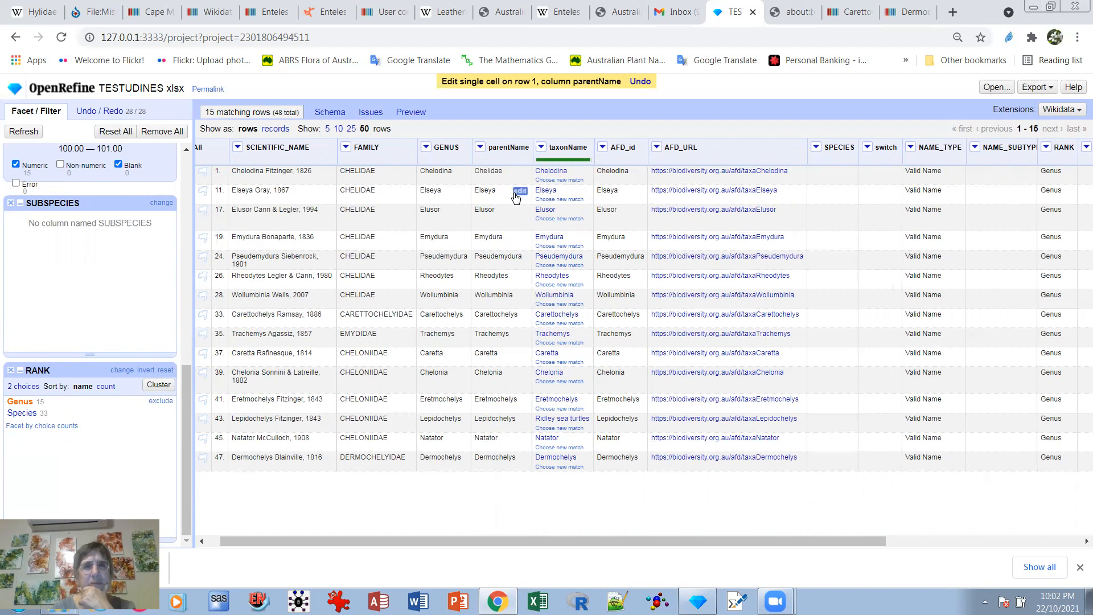
# Set the parentName cell of the Elseya genus row to Chelidae.
pyautogui.click(518, 194)
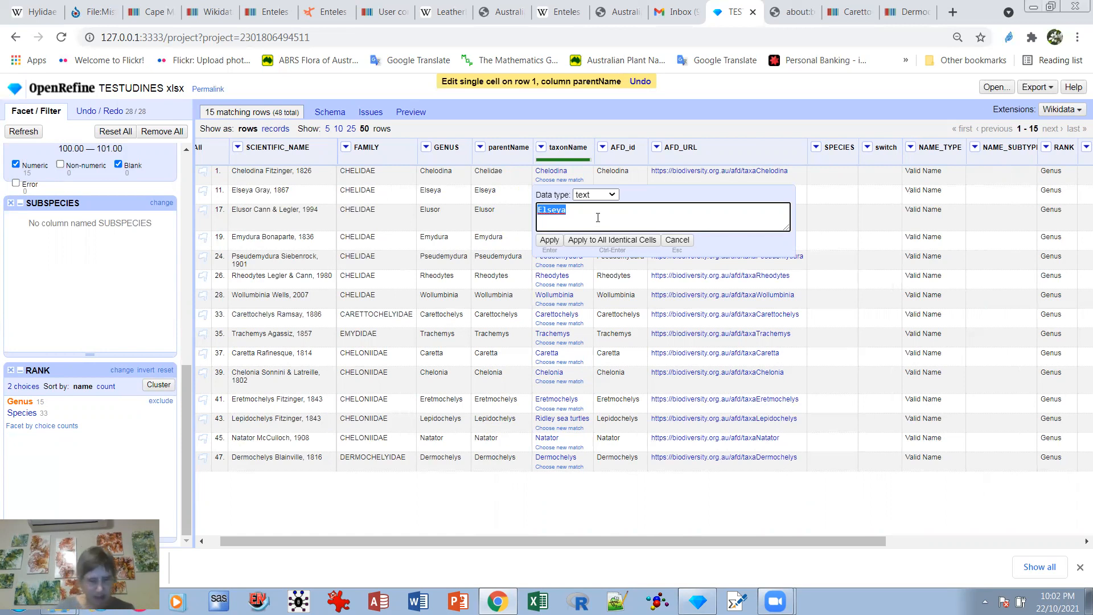
pyautogui.write('Chelidae')
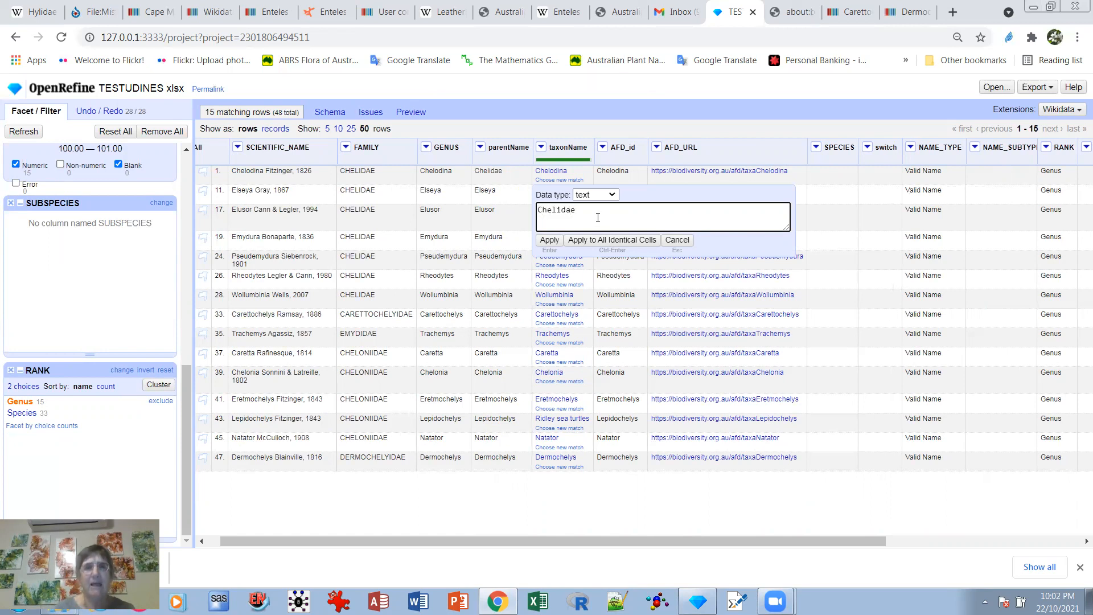
pyautogui.click(548, 239)
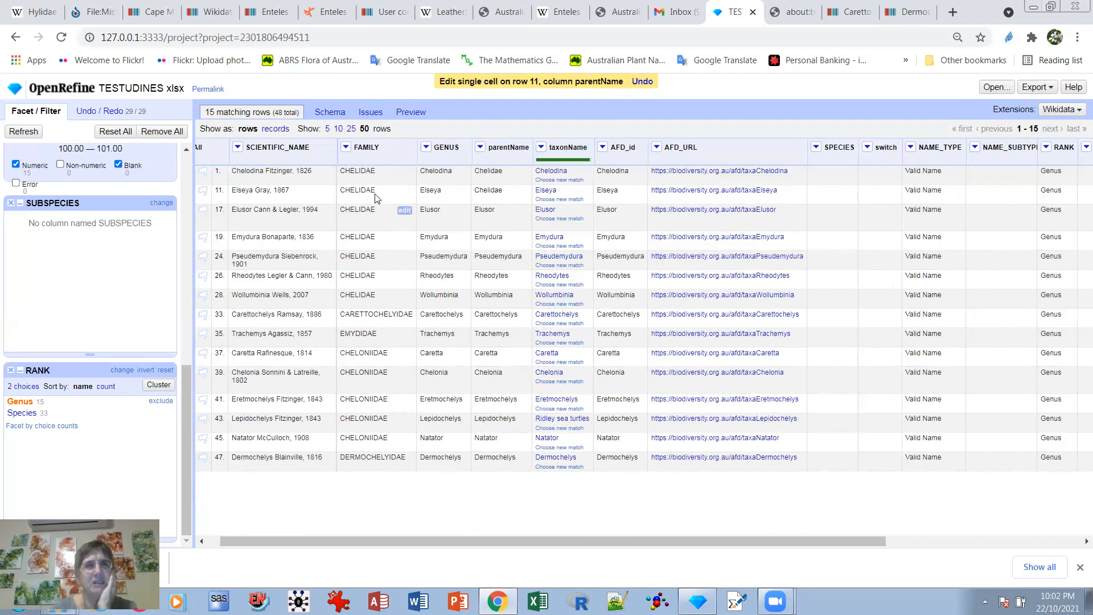
# Create a text facet on the FAMILY column and filter the genus rows to CHELIDAE.
pyautogui.click(345, 148)
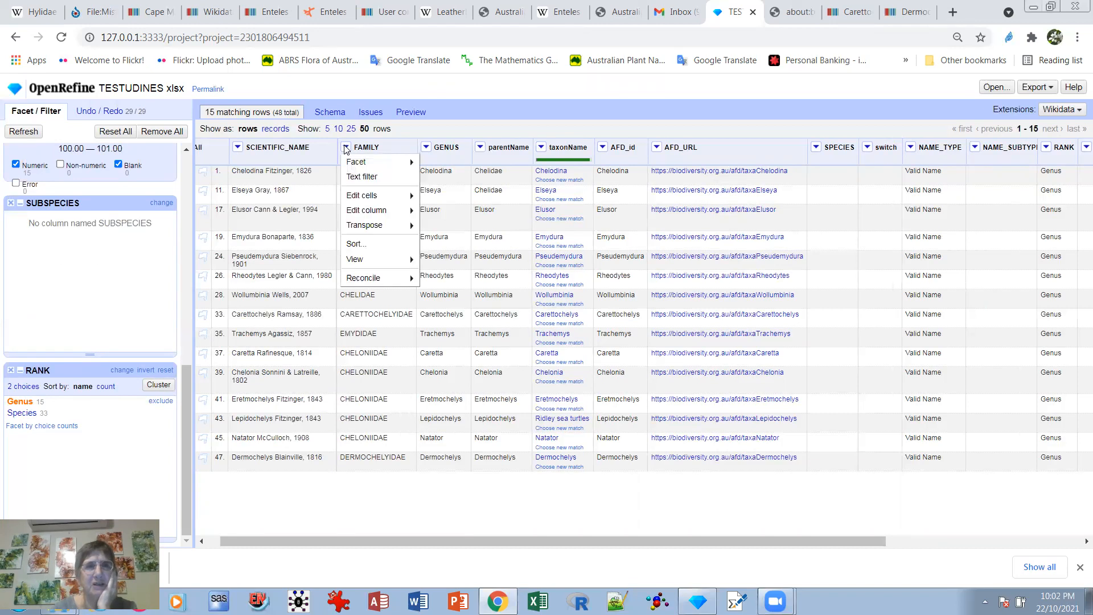
pyautogui.moveTo(367, 164)
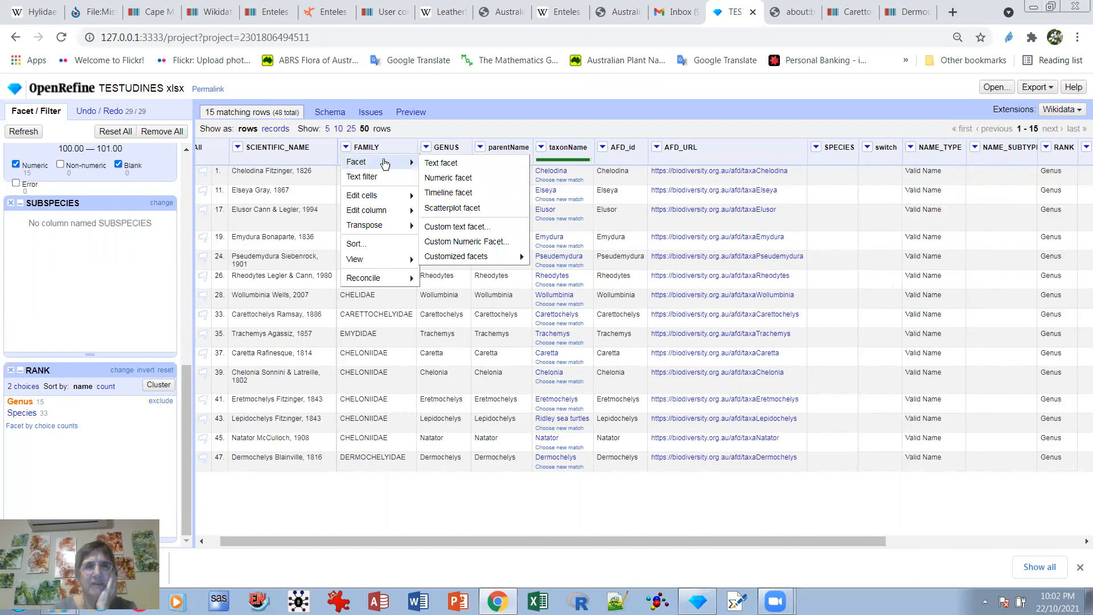
pyautogui.click(452, 165)
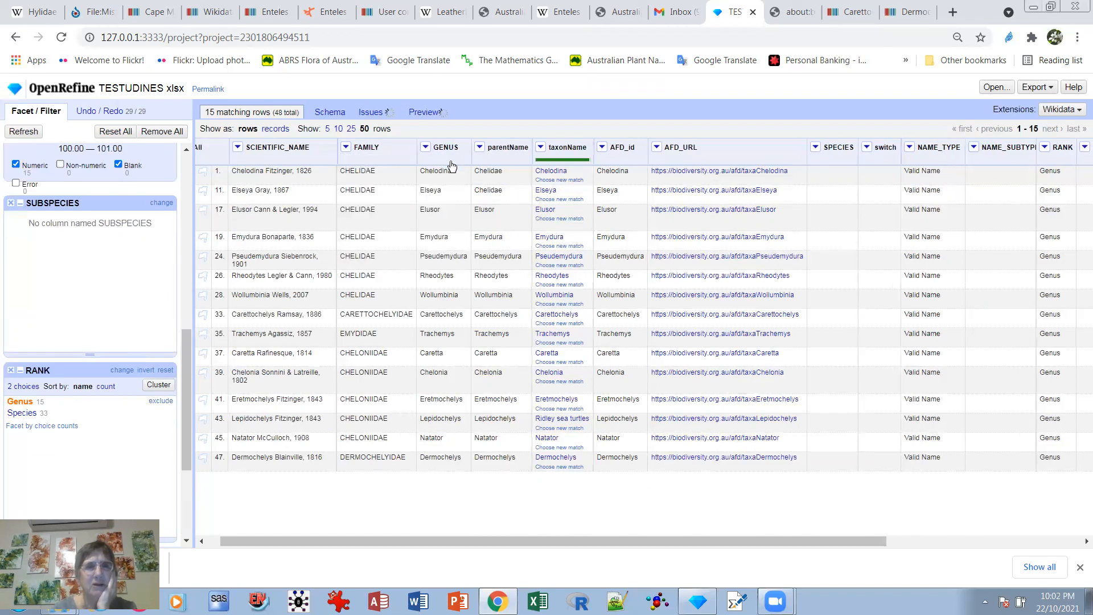
pyautogui.moveTo(188, 406); pyautogui.dragTo(191, 488)
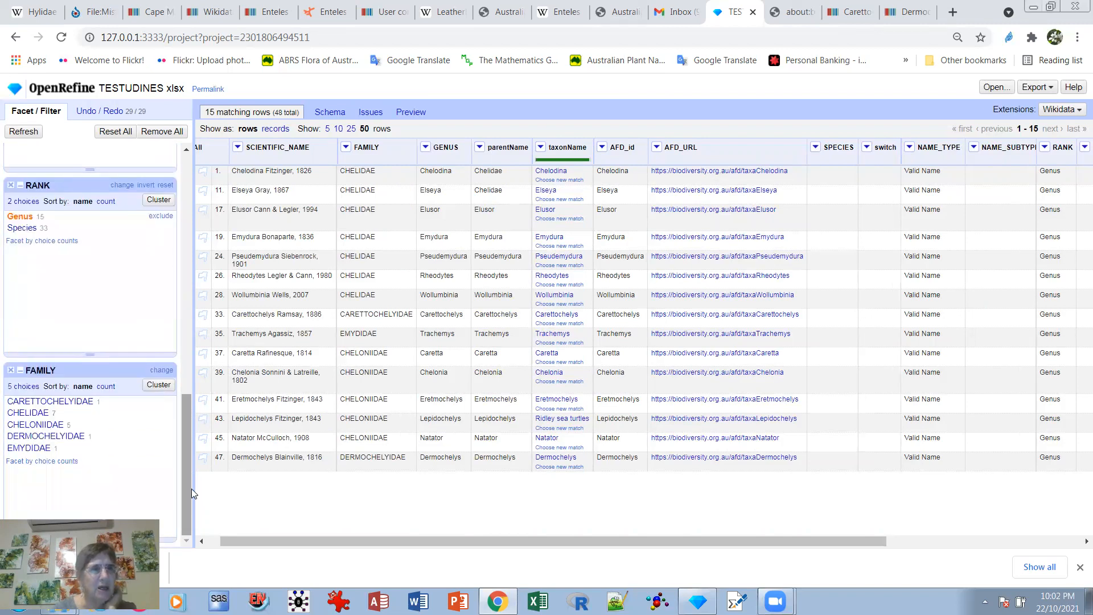
pyautogui.click(31, 413)
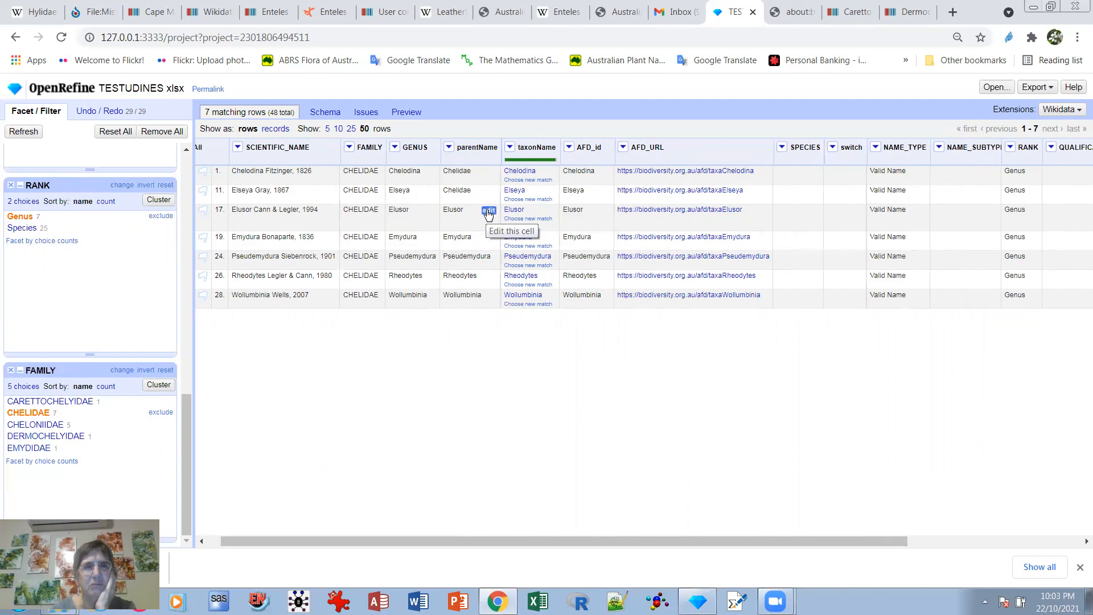
# Transform the parentName column of the filtered CHELIDAE genus rows with the GREL expression "Chelidae".
pyautogui.click(449, 148)
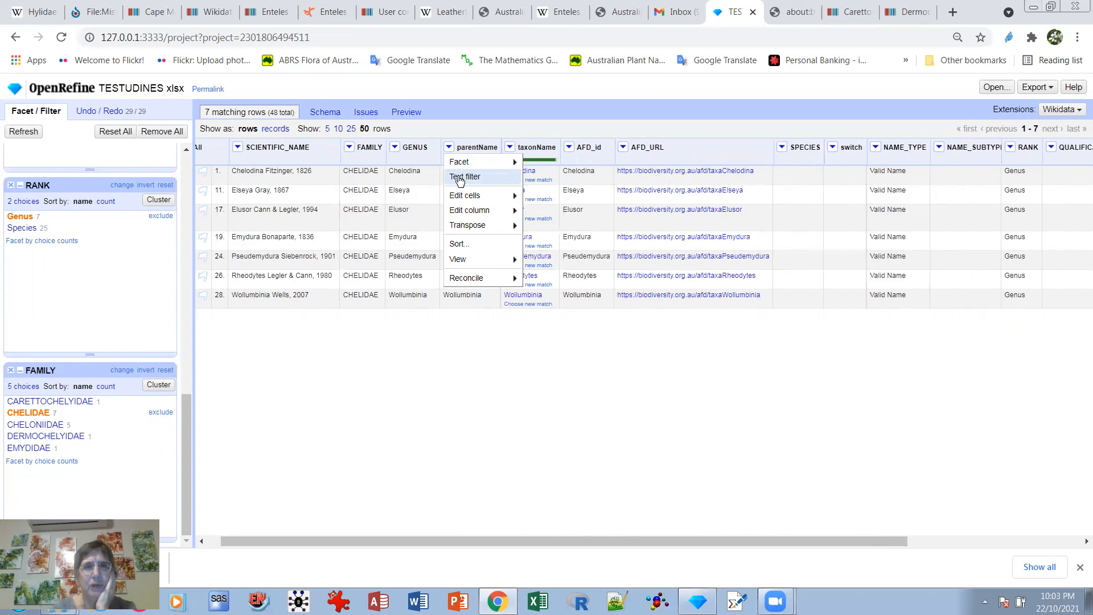
pyautogui.moveTo(465, 196)
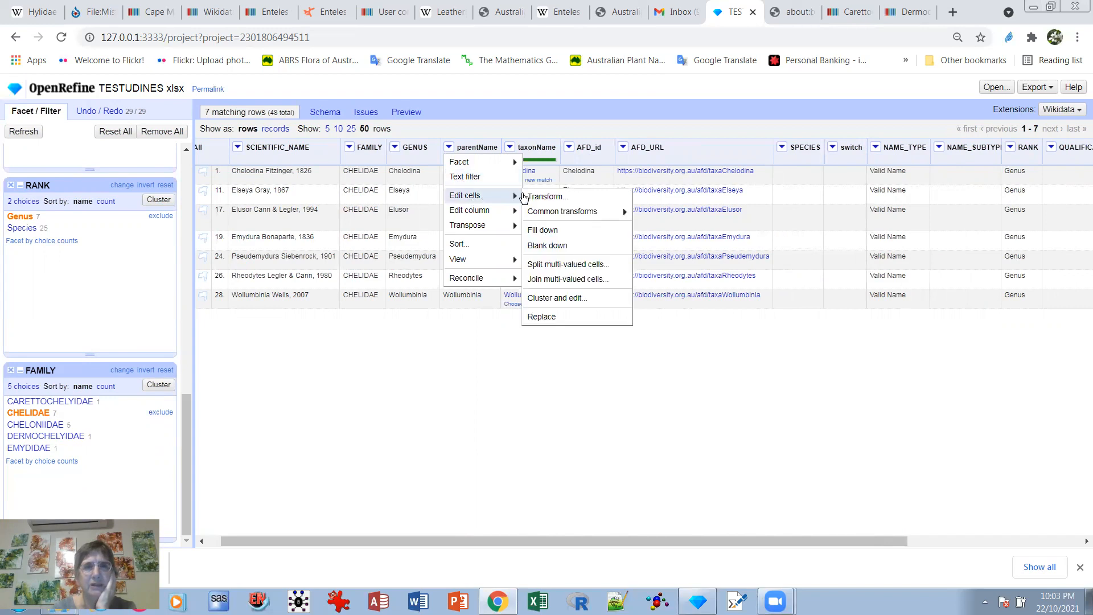
pyautogui.click(550, 197)
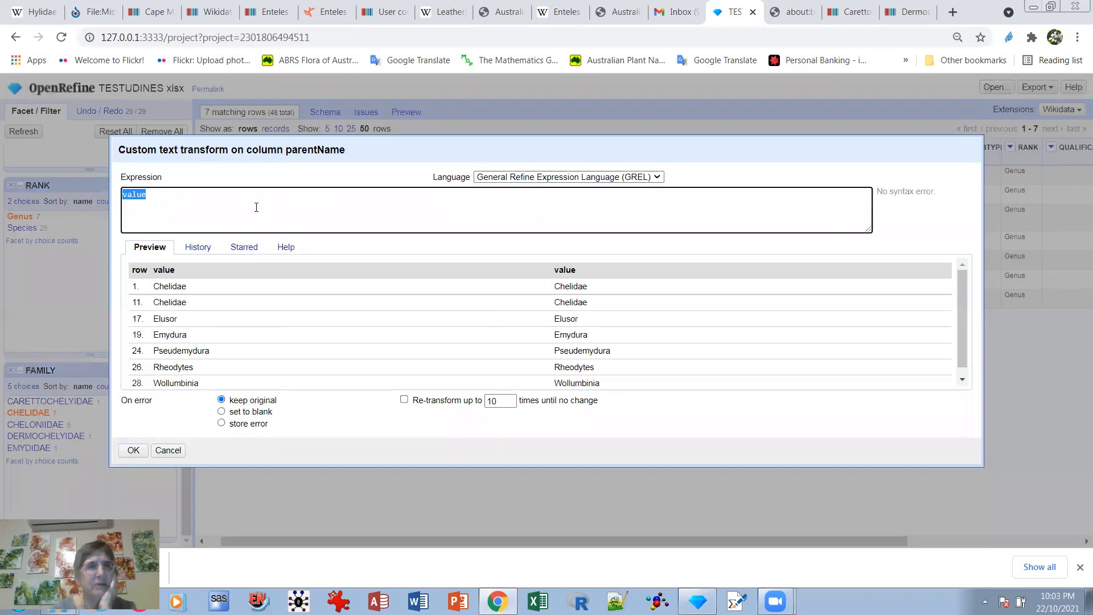
pyautogui.click(151, 196)
pyautogui.moveTo(142, 195); pyautogui.dragTo(111, 199)
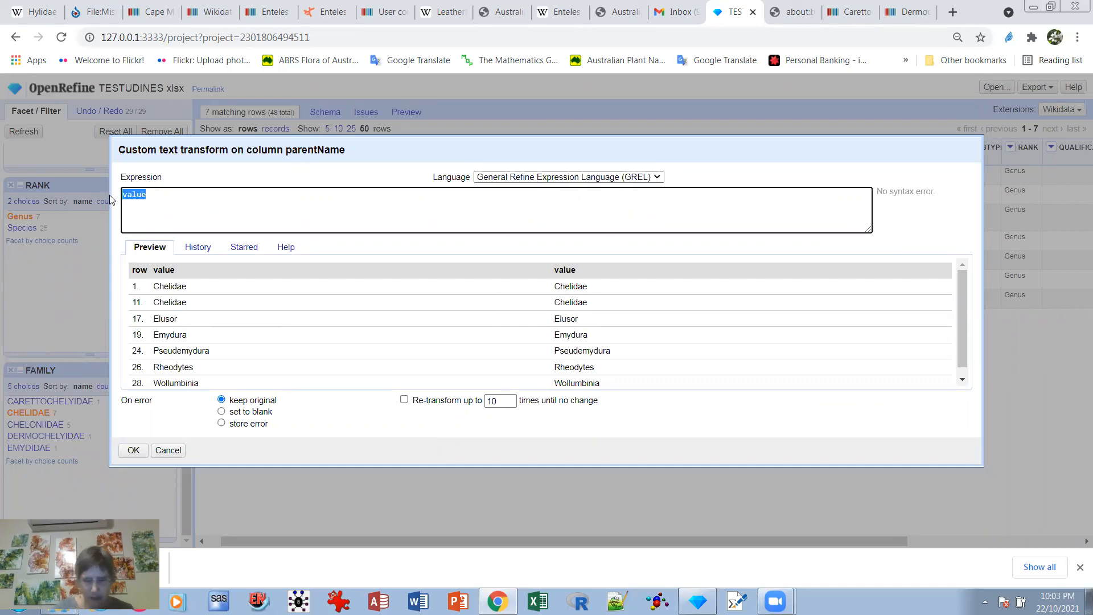
pyautogui.write('"')
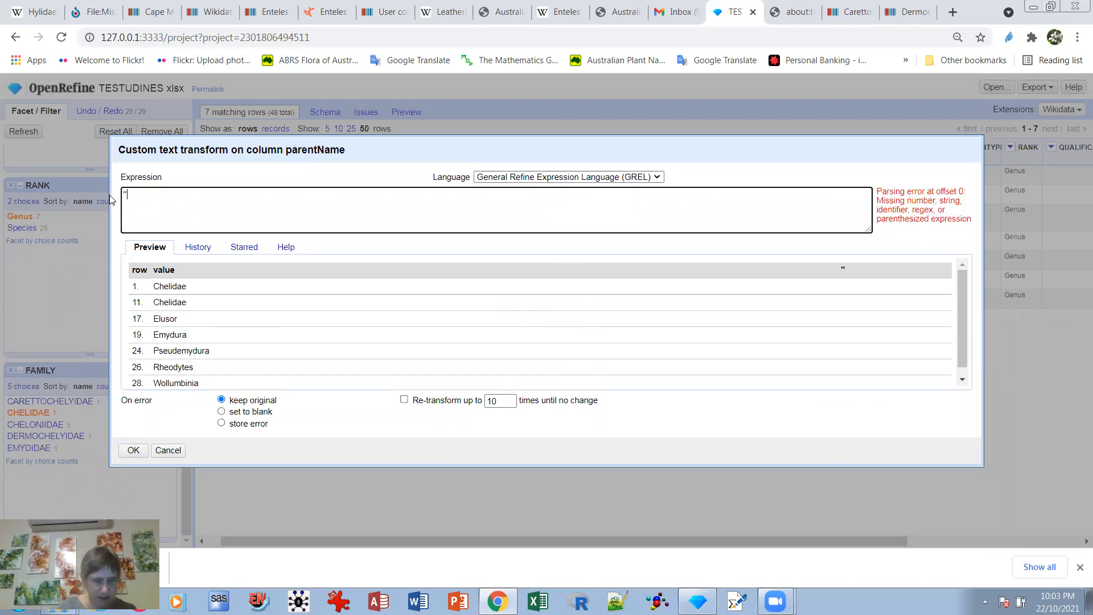
pyautogui.write('Chelidae"')
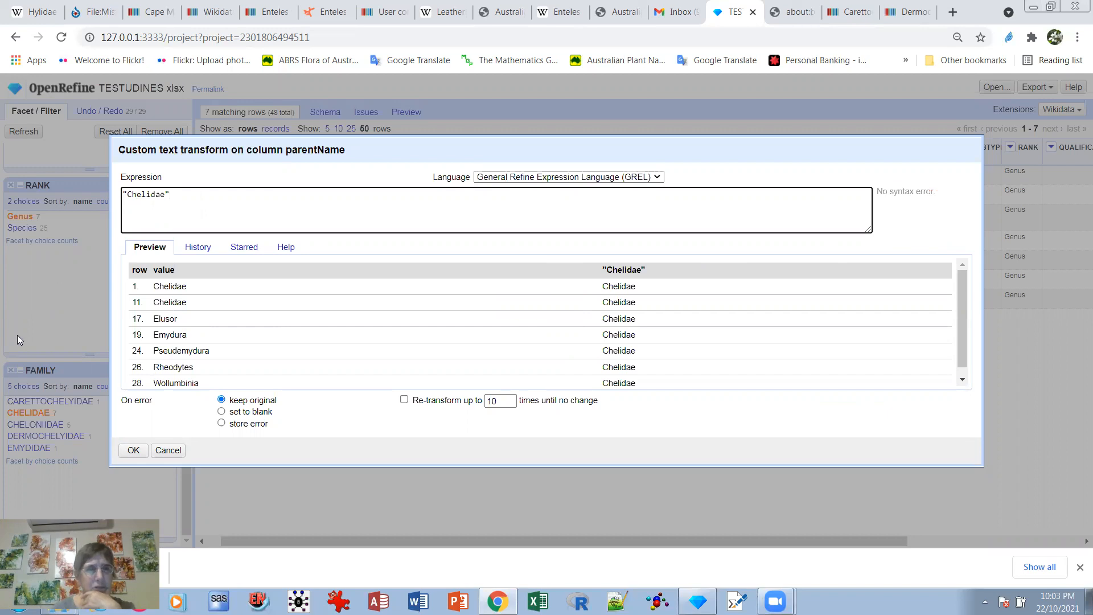
pyautogui.click(134, 450)
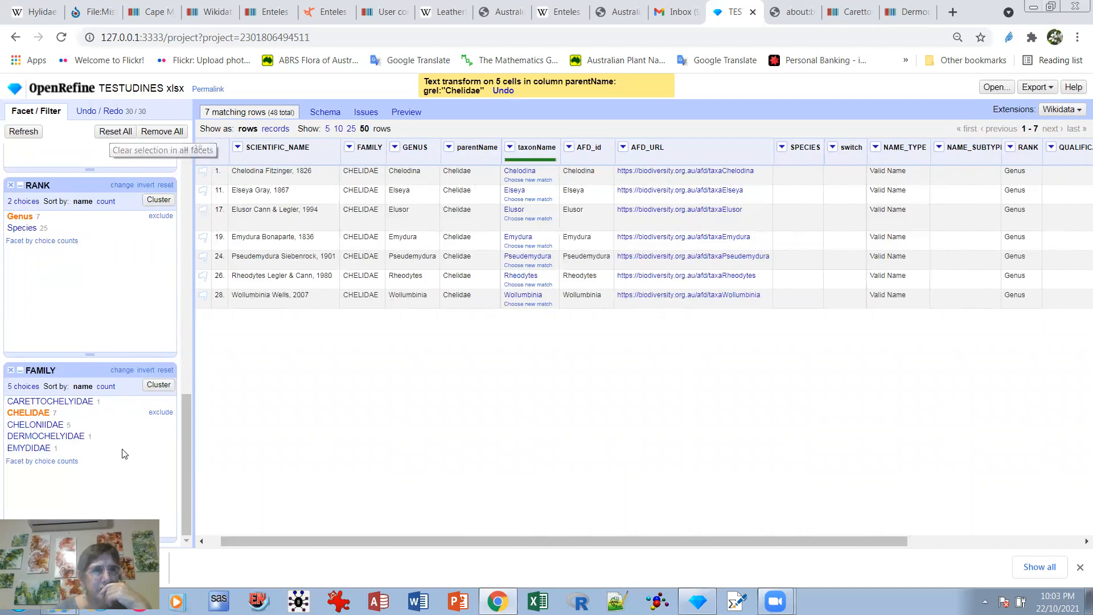
# Filter the genus rows to the family CHELONIIDAE and transform their parentName cells with the GREL expression "Chelonidae".
pyautogui.click(37, 425)
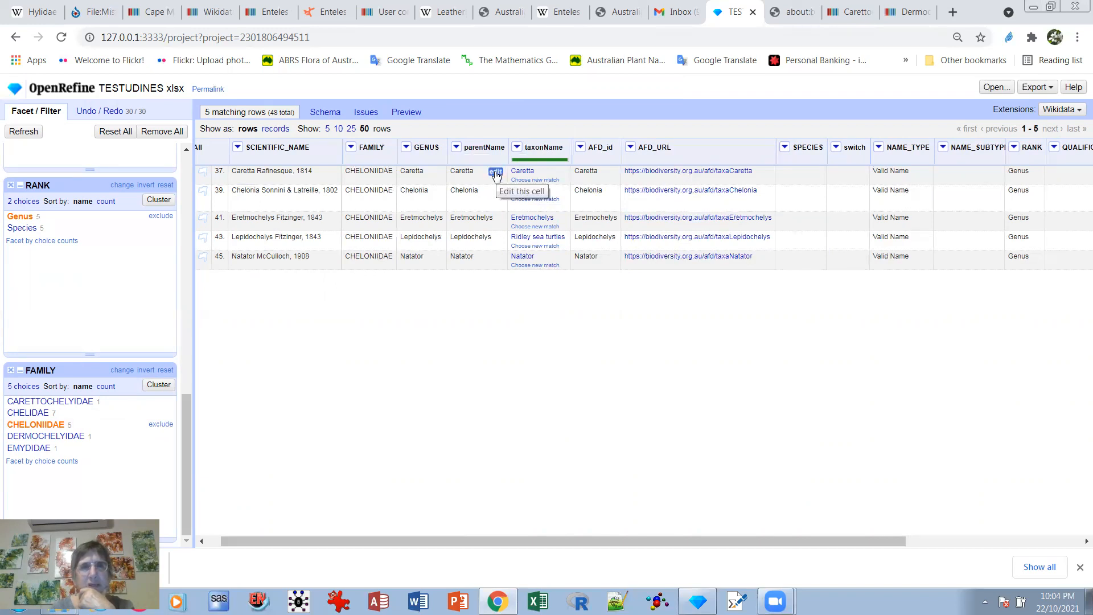
pyautogui.click(456, 147)
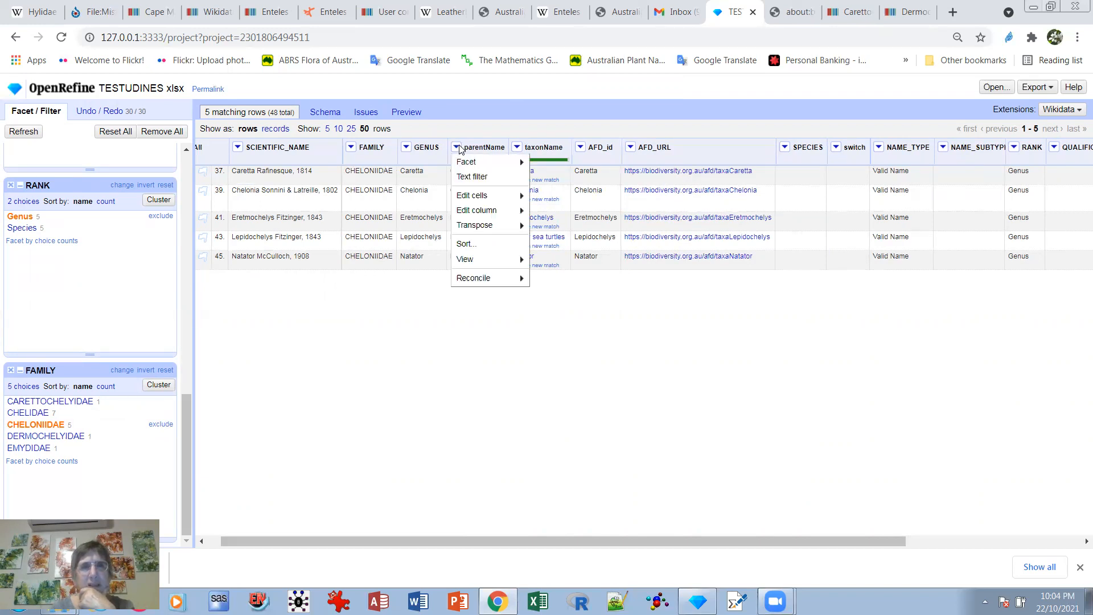
pyautogui.moveTo(478, 196)
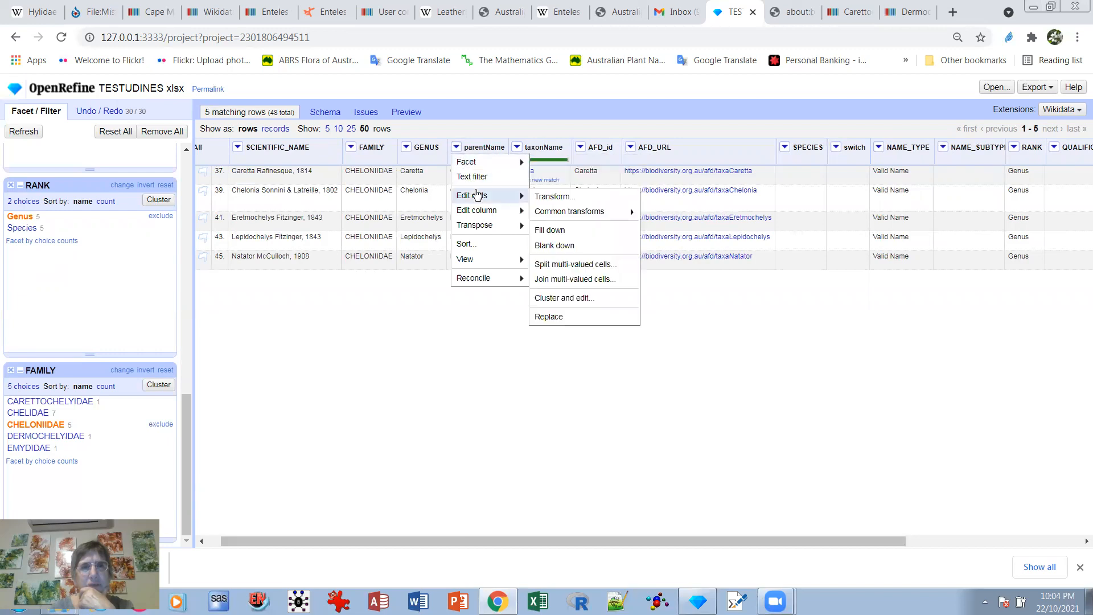
pyautogui.click(571, 196)
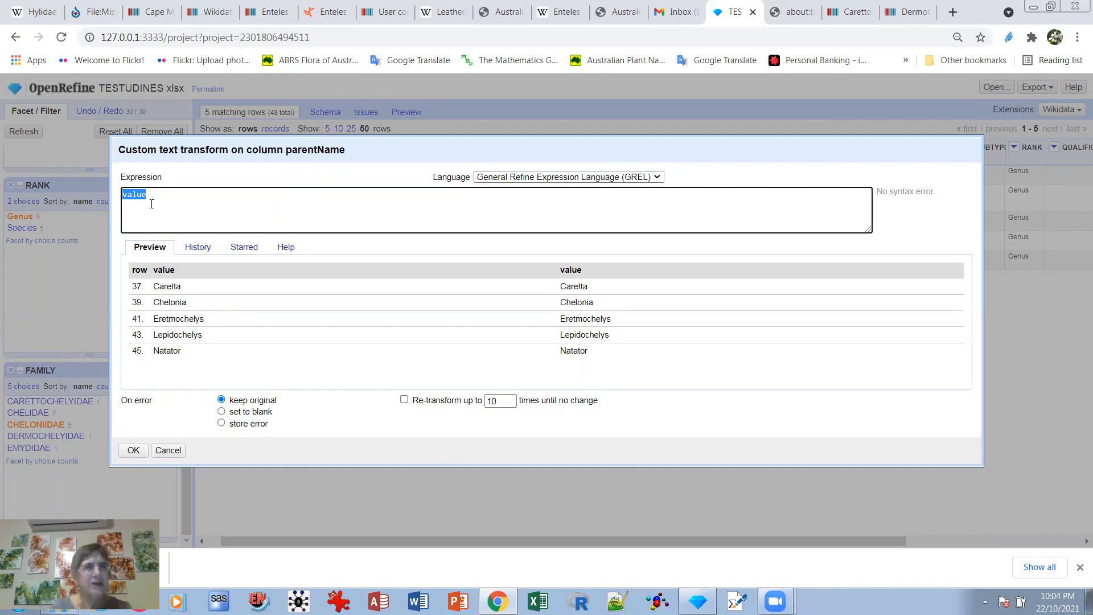
pyautogui.write('"Chelonidae')
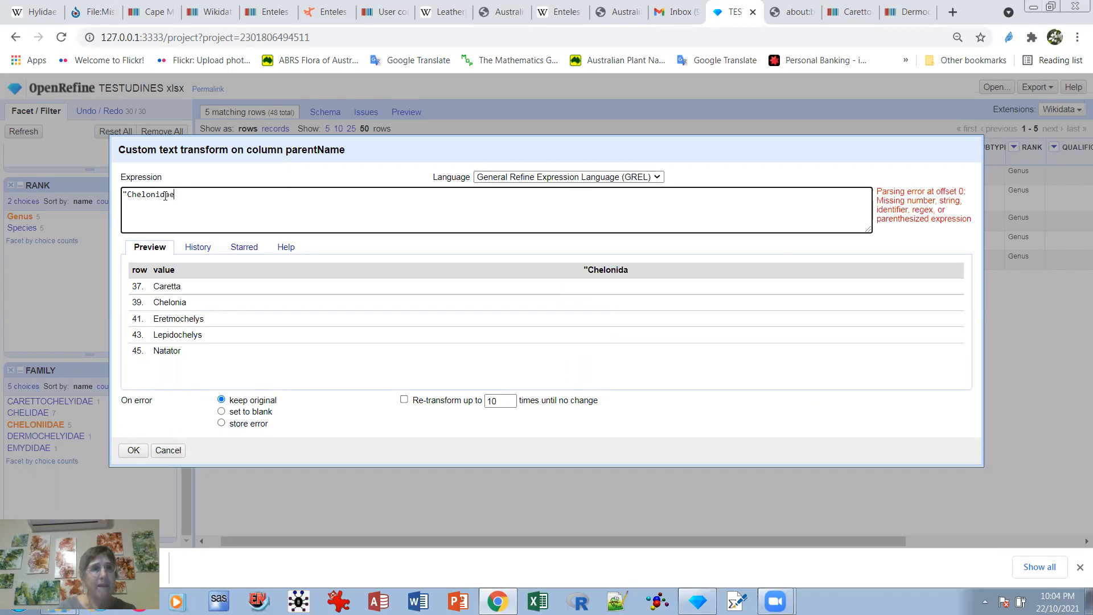
pyautogui.write('"')
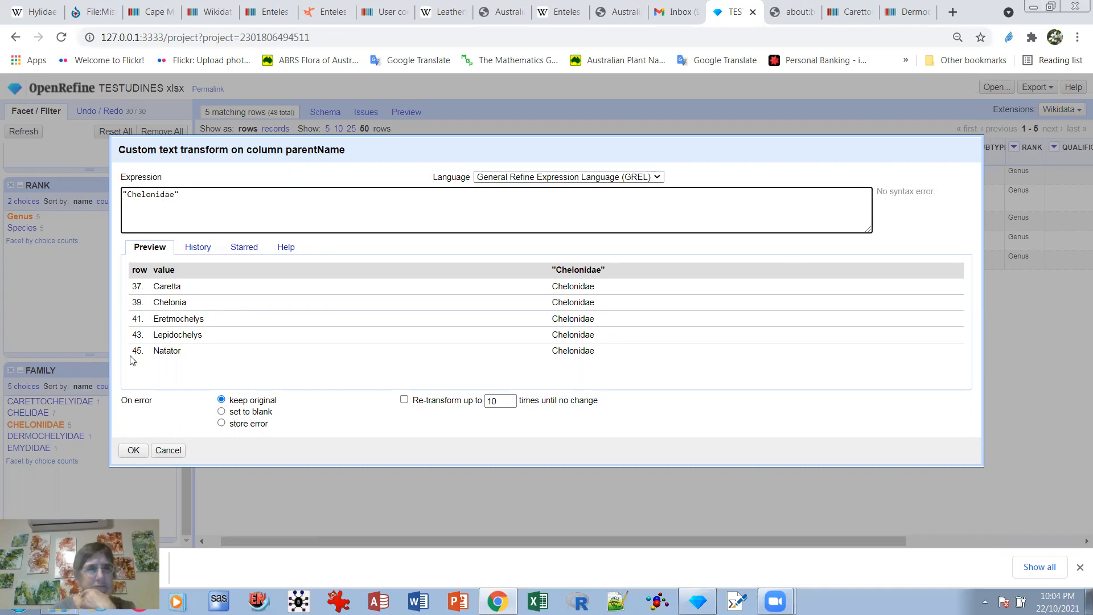
pyautogui.click(134, 450)
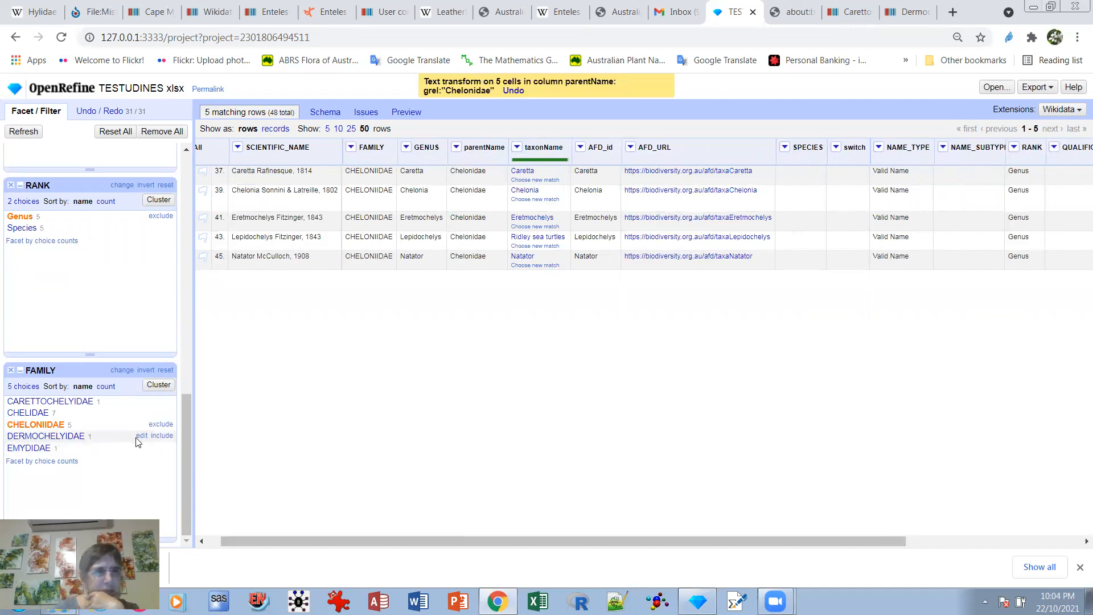
# Switch the FAMILY facet selection from CHELONIIDAE to DERMOCHELYIDAE only.
pyautogui.click(162, 438)
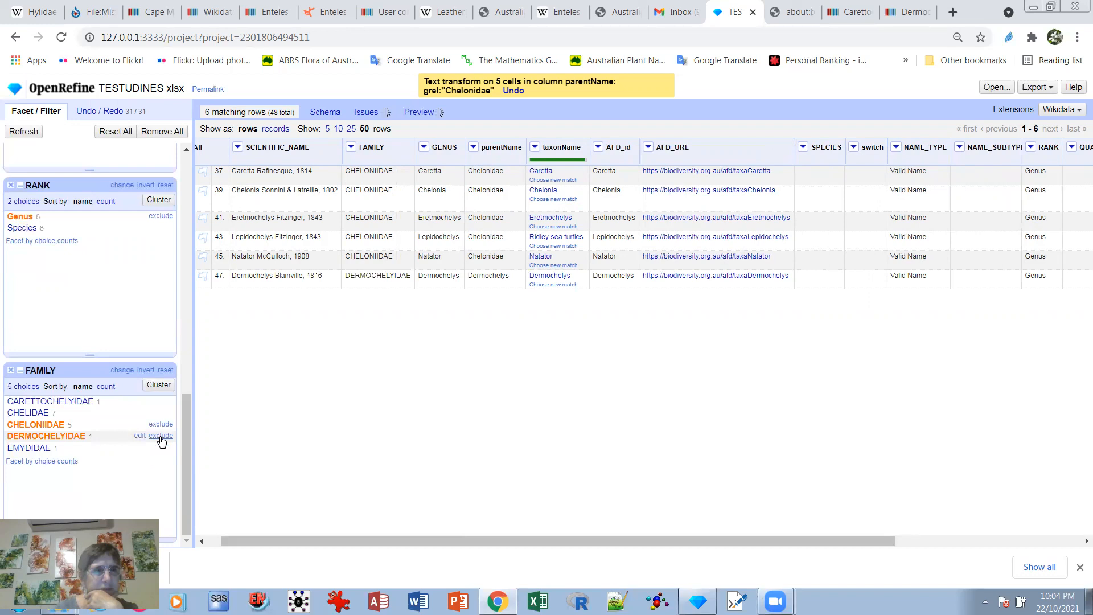
pyautogui.click(161, 424)
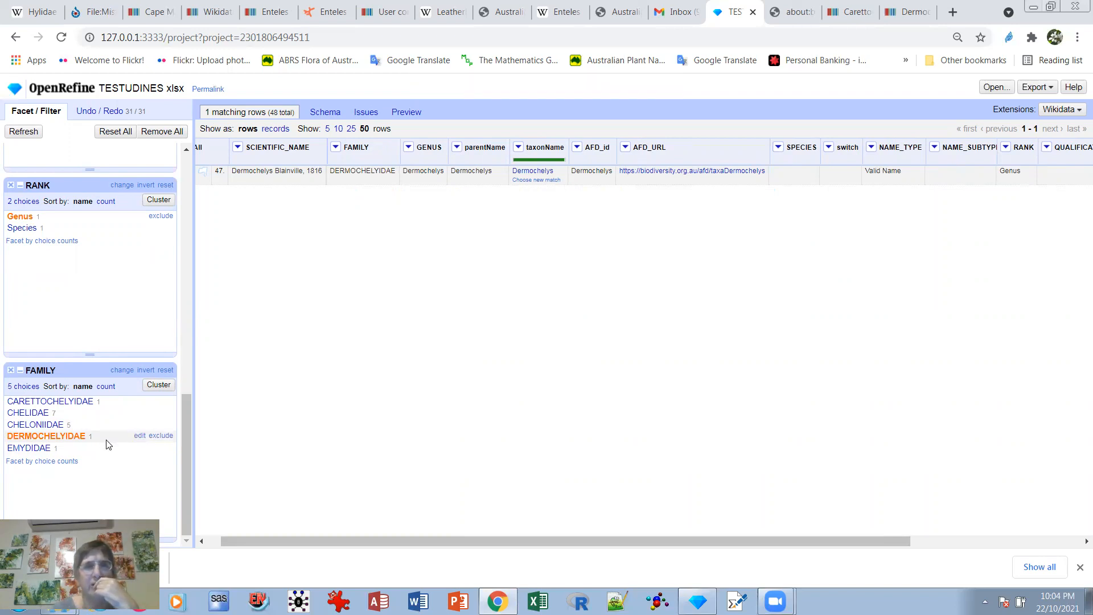
pyautogui.click(457, 148)
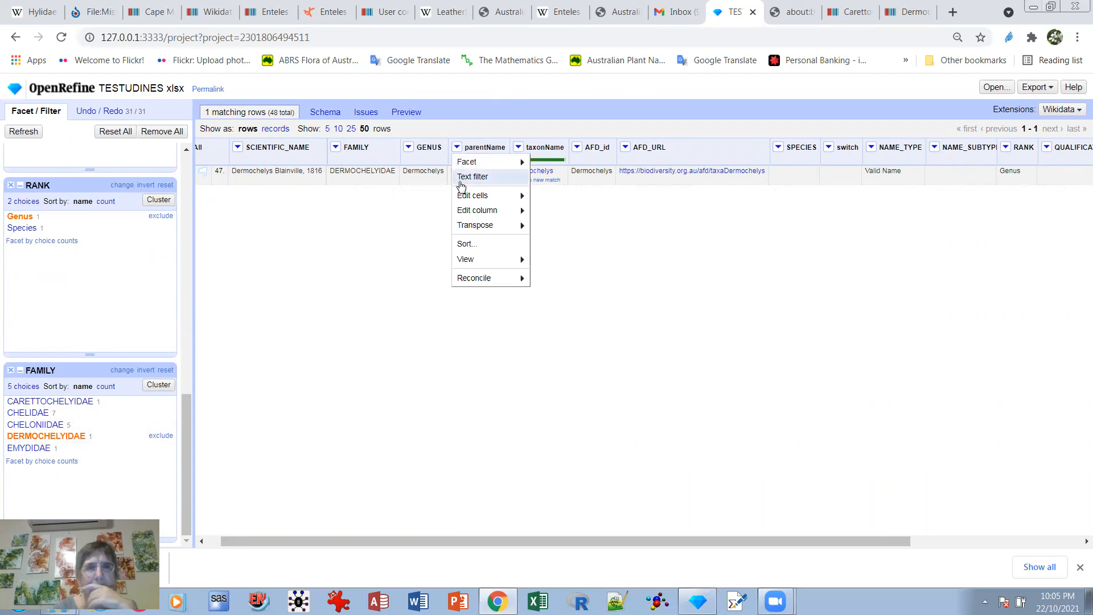
pyautogui.moveTo(472, 198)
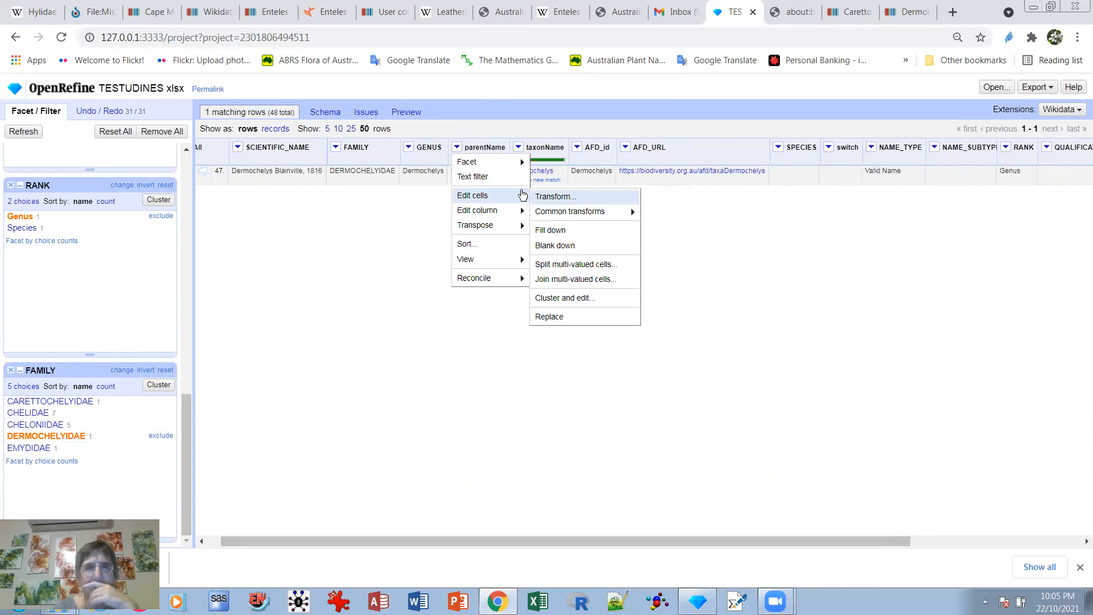
pyautogui.click(421, 178)
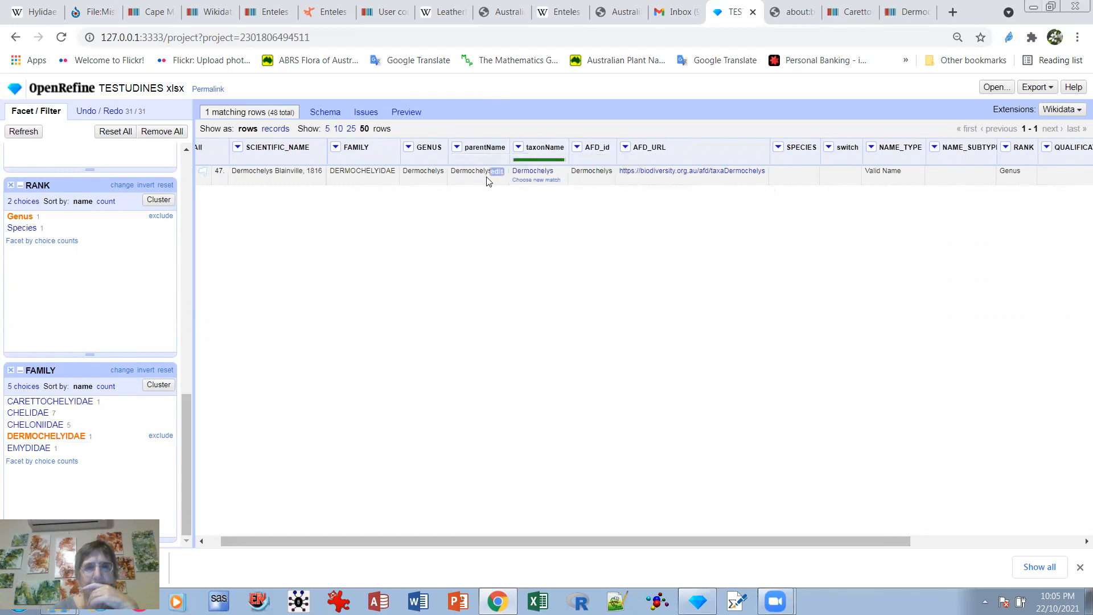
# Set the parentName cell of the Dermochelys genus row to Dermochelydae, for that single cell only.
pyautogui.click(496, 174)
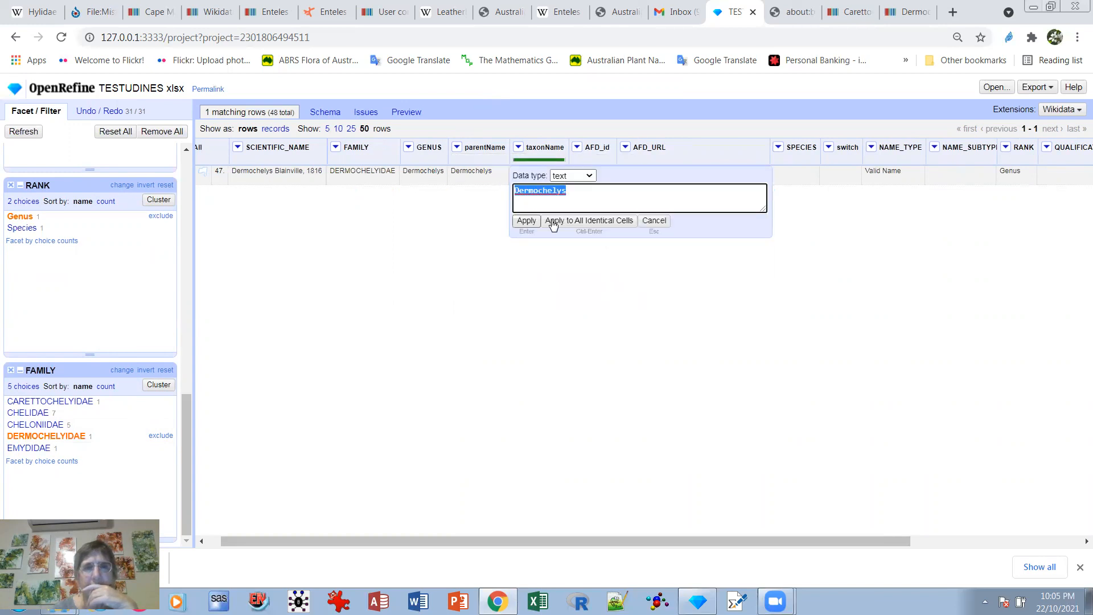
pyautogui.click(564, 189)
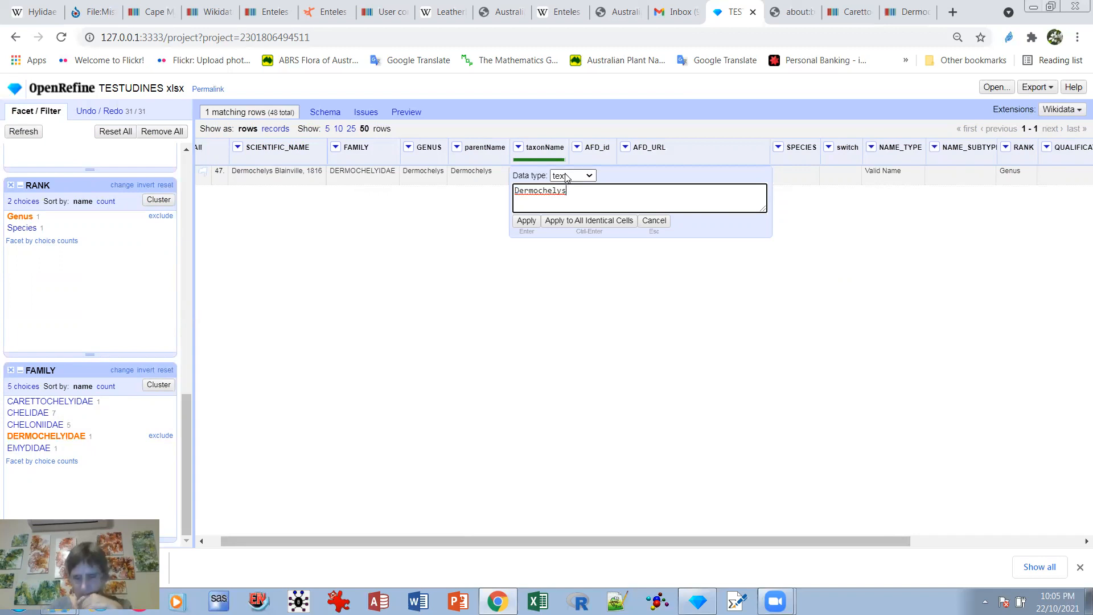
pyautogui.press('BackSpace')
pyautogui.write('dae')
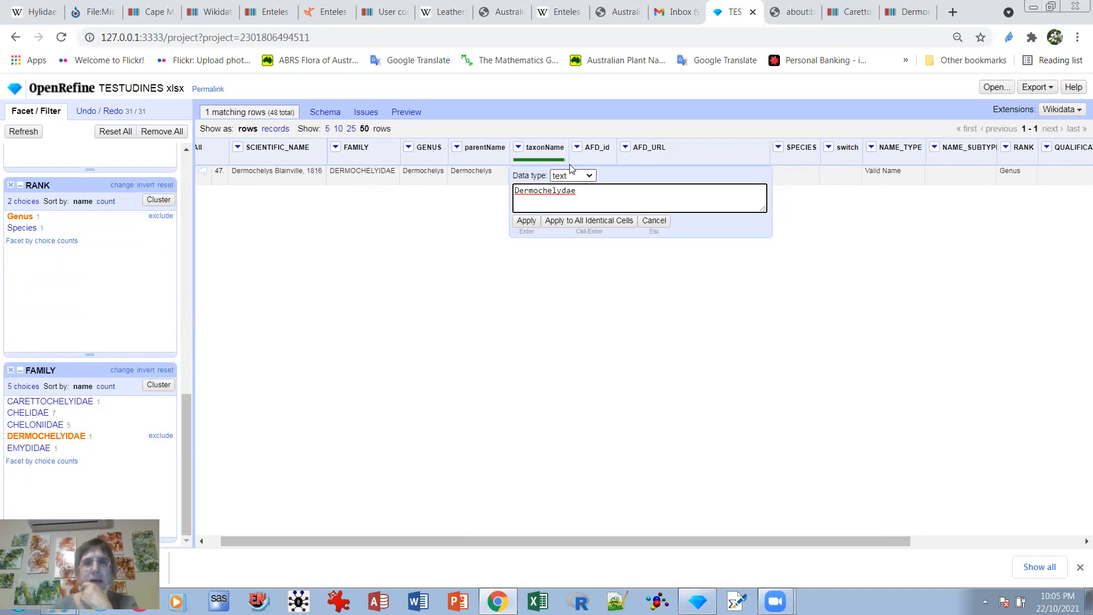
pyautogui.click(526, 222)
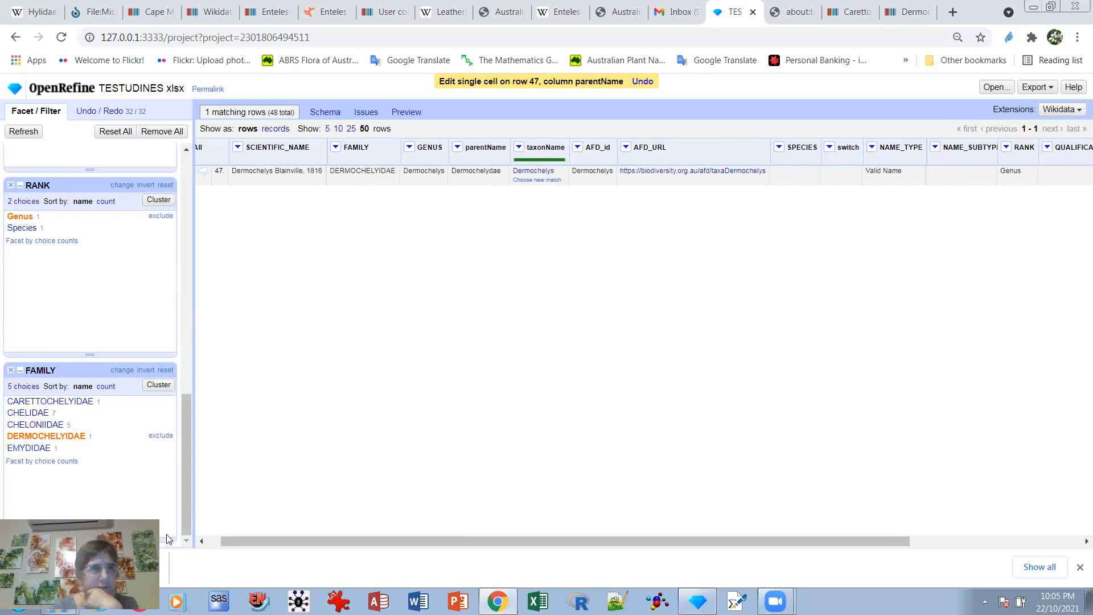
# Filter the genus rows to the family EMYDIDAE and set the parentName cell of the Trachemys row to Emydidae.
pyautogui.click(28, 448)
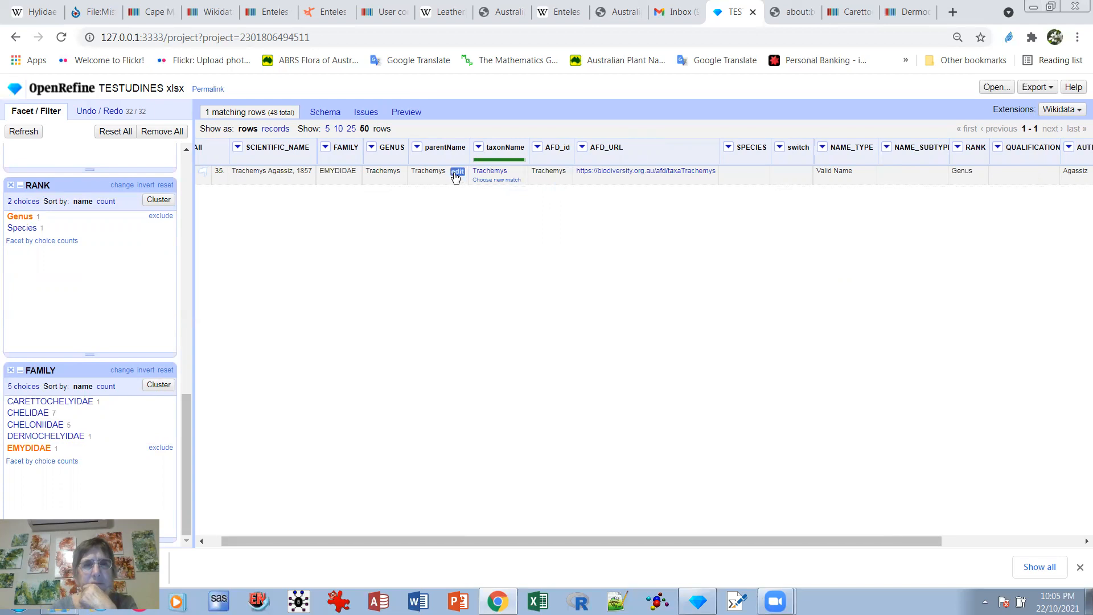
pyautogui.click(457, 172)
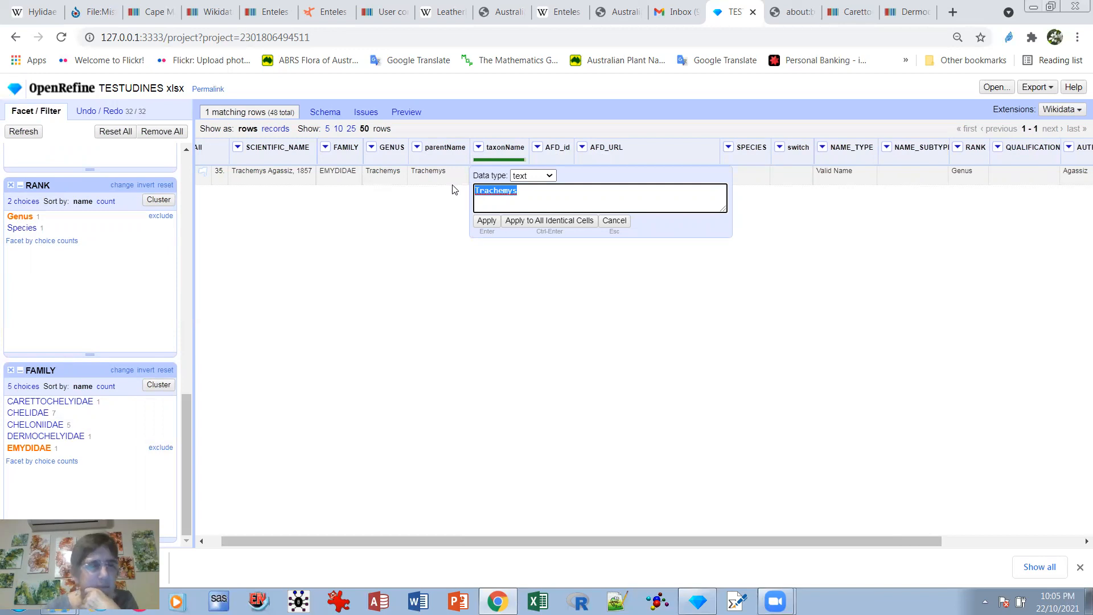
pyautogui.click(530, 194)
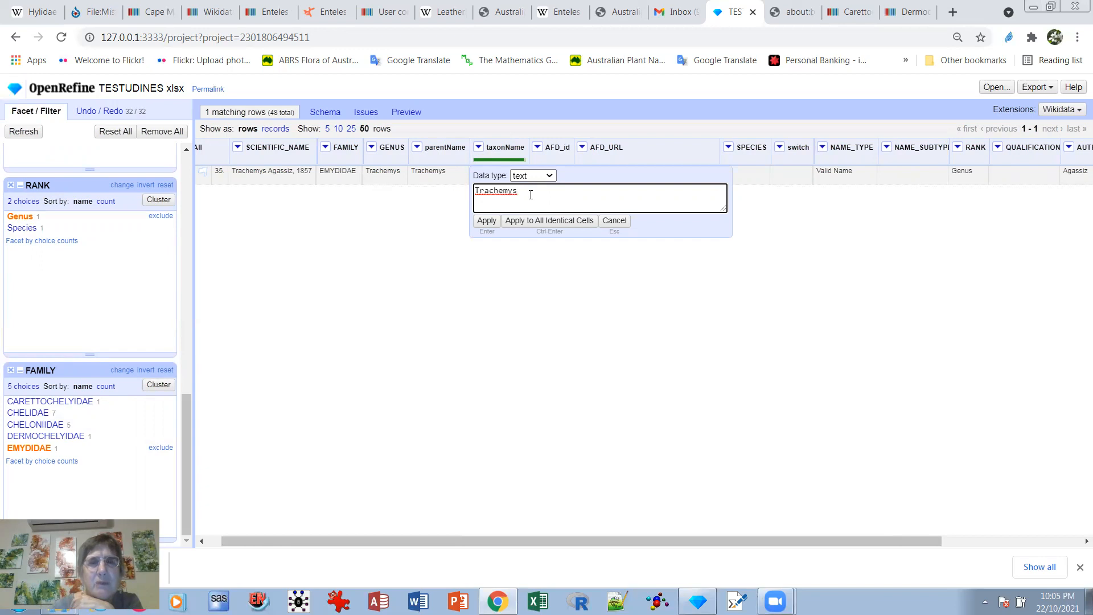
pyautogui.press('BackSpace')
pyautogui.press('BackSpace')
pyautogui.press('BackSpace')
pyautogui.press('BackSpace')
pyautogui.press('BackSpace')
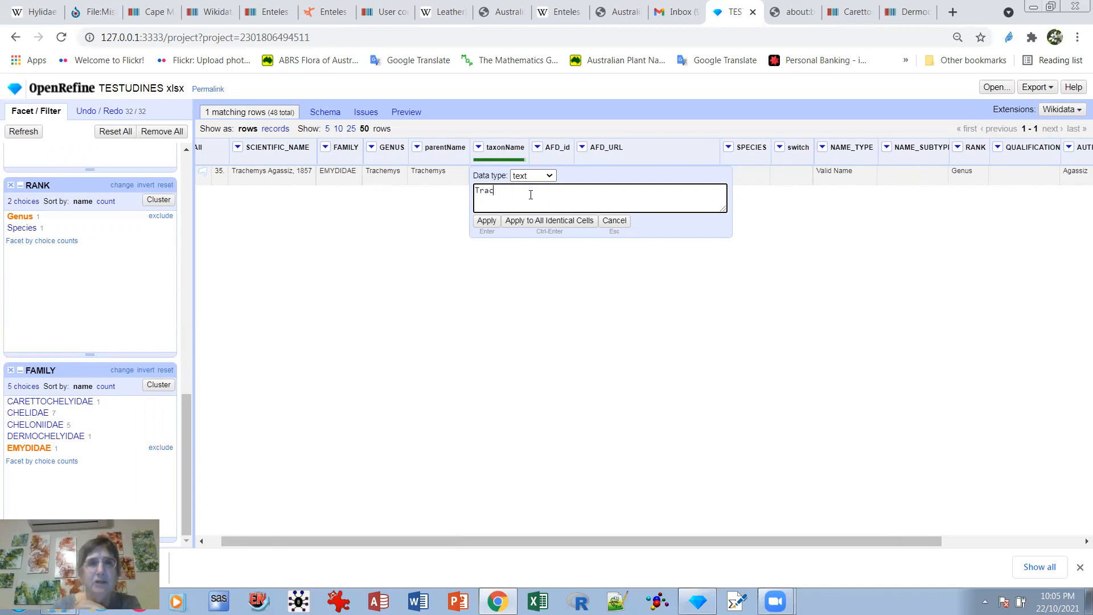
pyautogui.press('BackSpace')
pyautogui.press('BackSpace')
pyautogui.press('BackSpace')
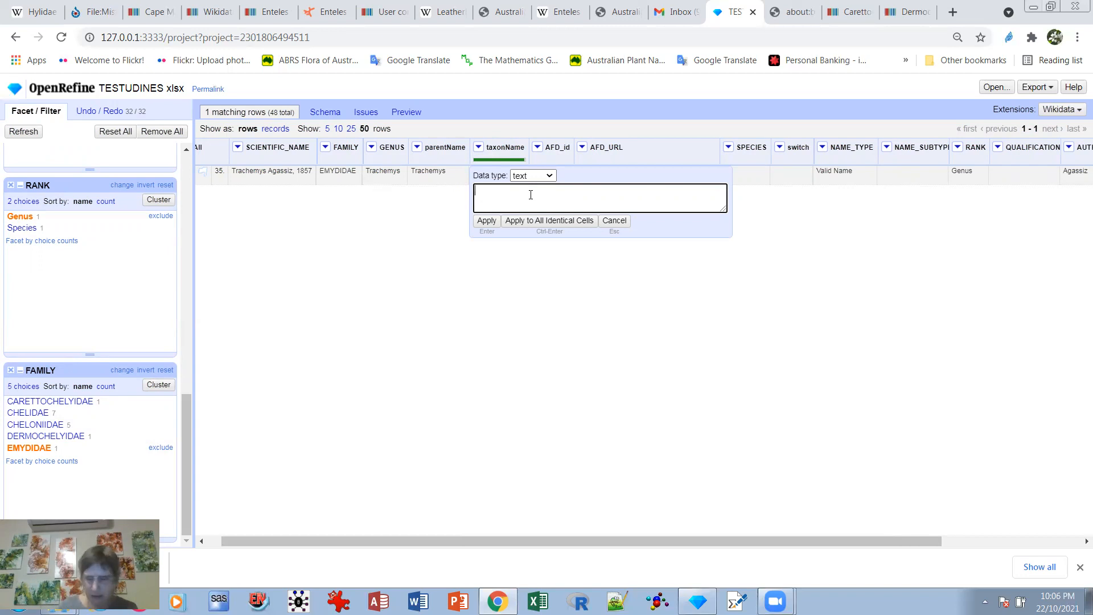
pyautogui.write('"')
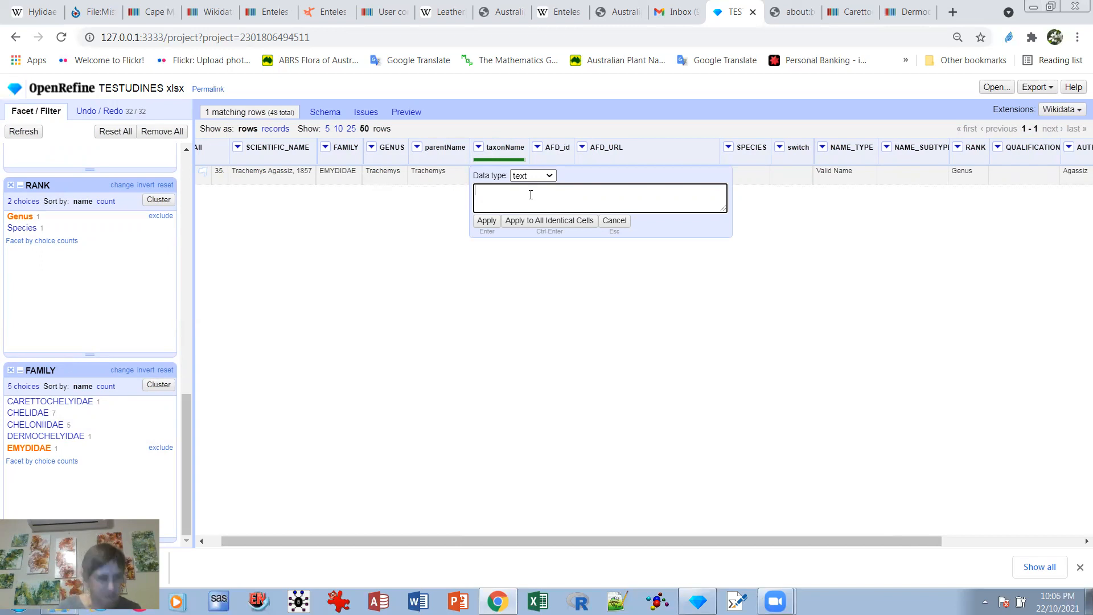
pyautogui.write('ydidae')
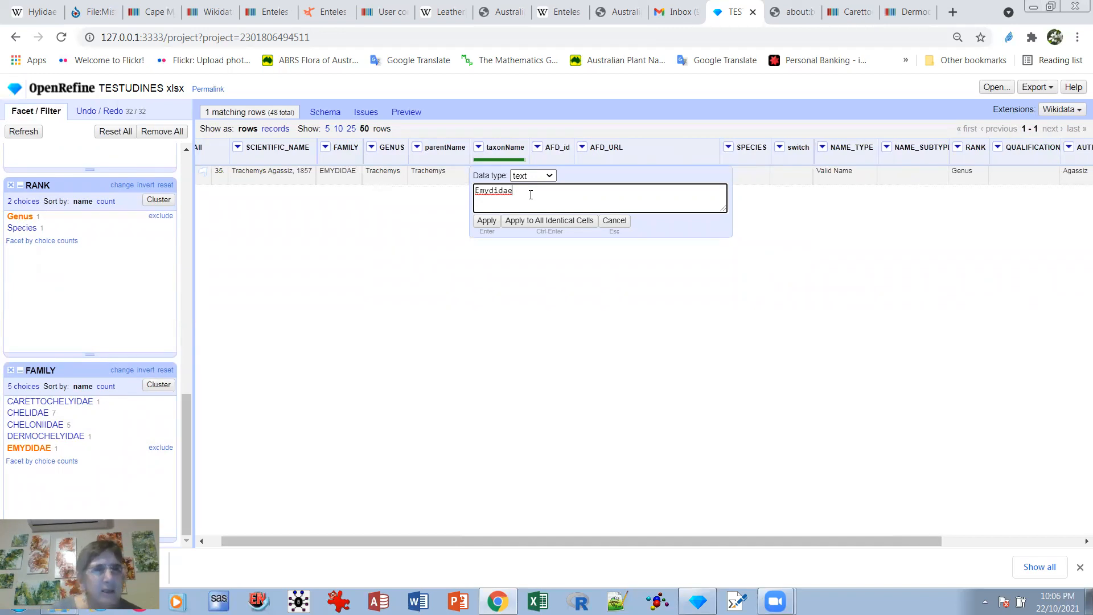
pyautogui.click(489, 222)
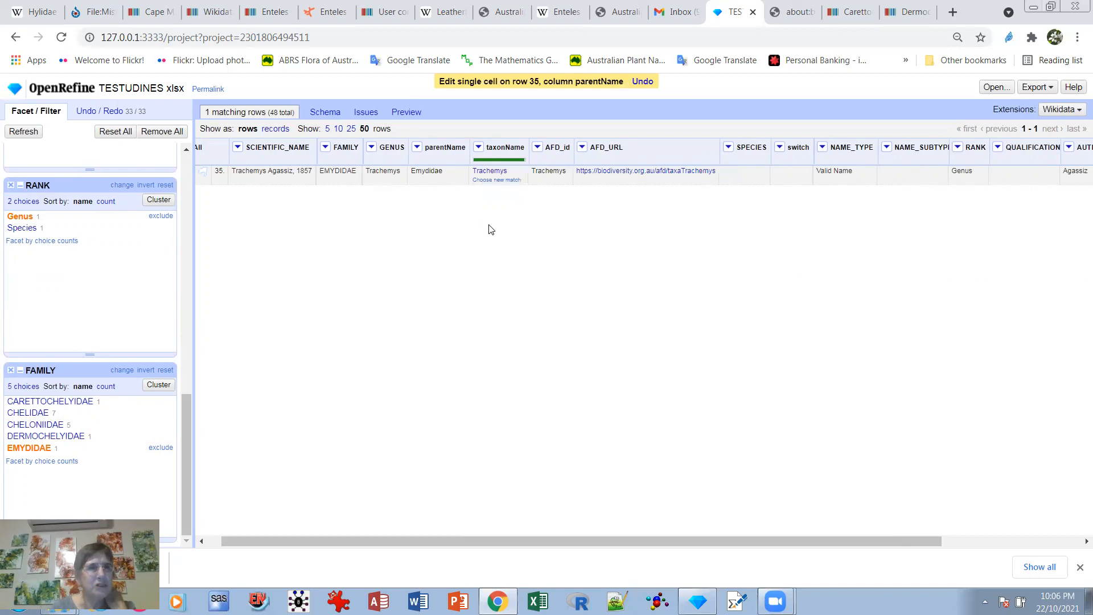
# Clear all facet selections and filter the RANK facet to Genus again, covering every family.
pyautogui.click(118, 132)
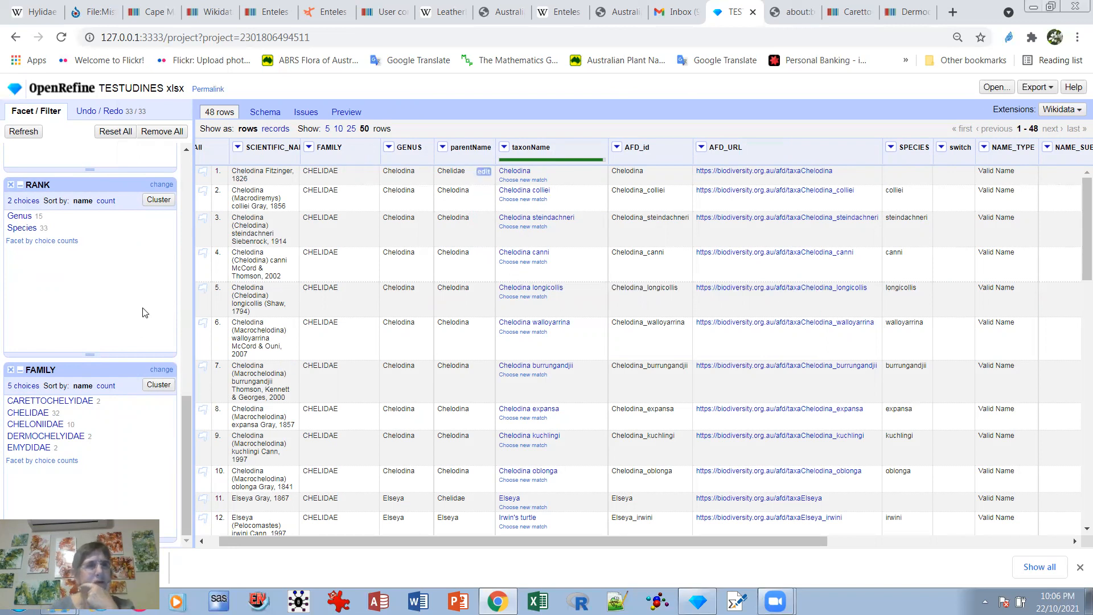
pyautogui.click(19, 217)
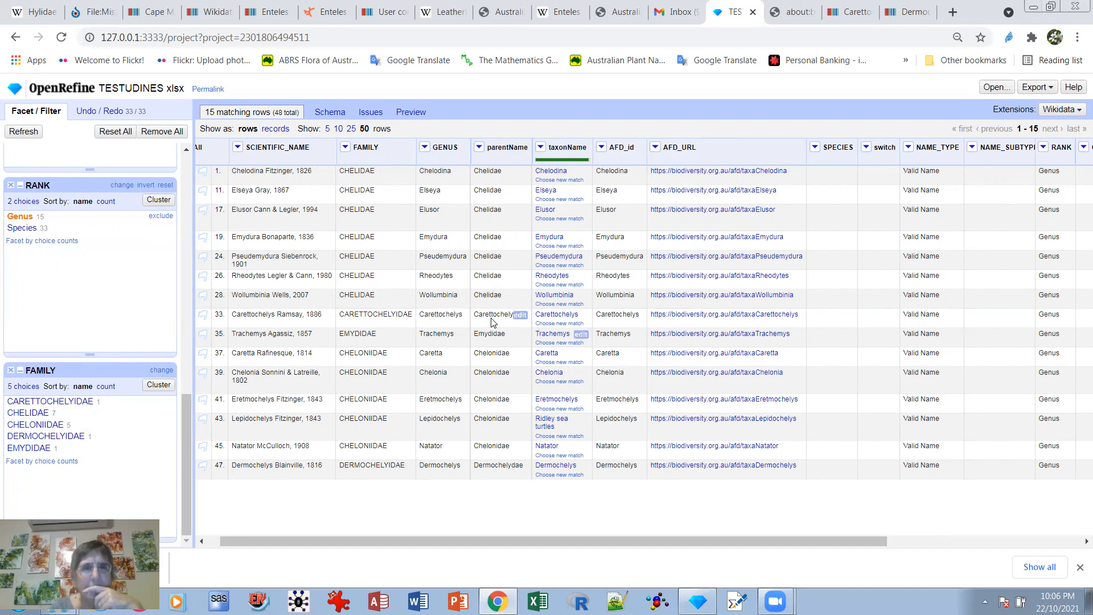
# Set the parentName cell of the Carettochelys genus row to Carettochelydae, for that single cell only.
pyautogui.click(520, 316)
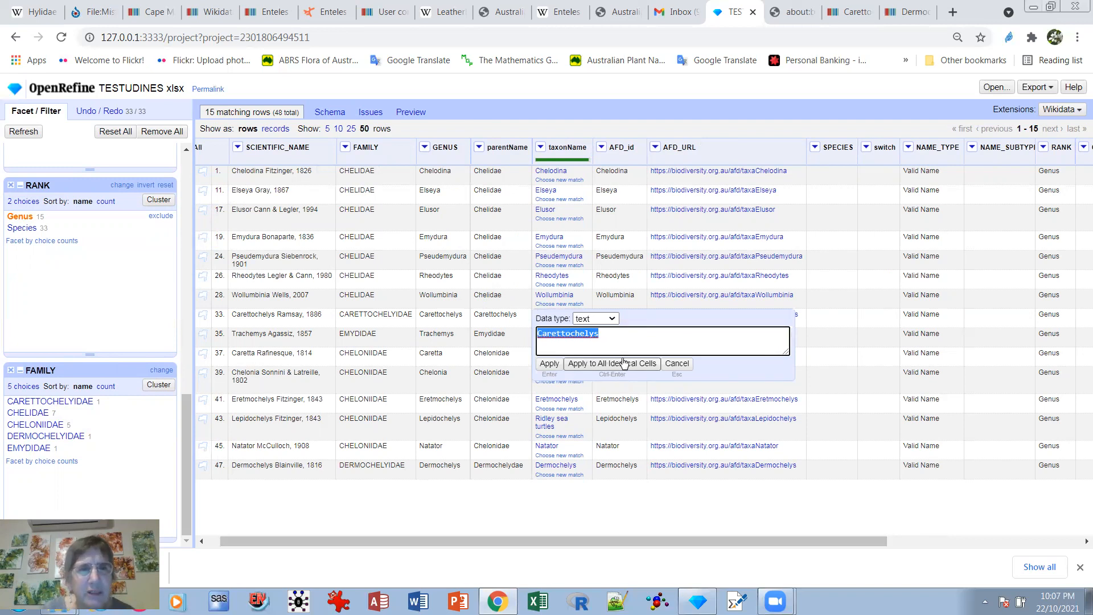
pyautogui.click(566, 340)
pyautogui.doubleClick(592, 332)
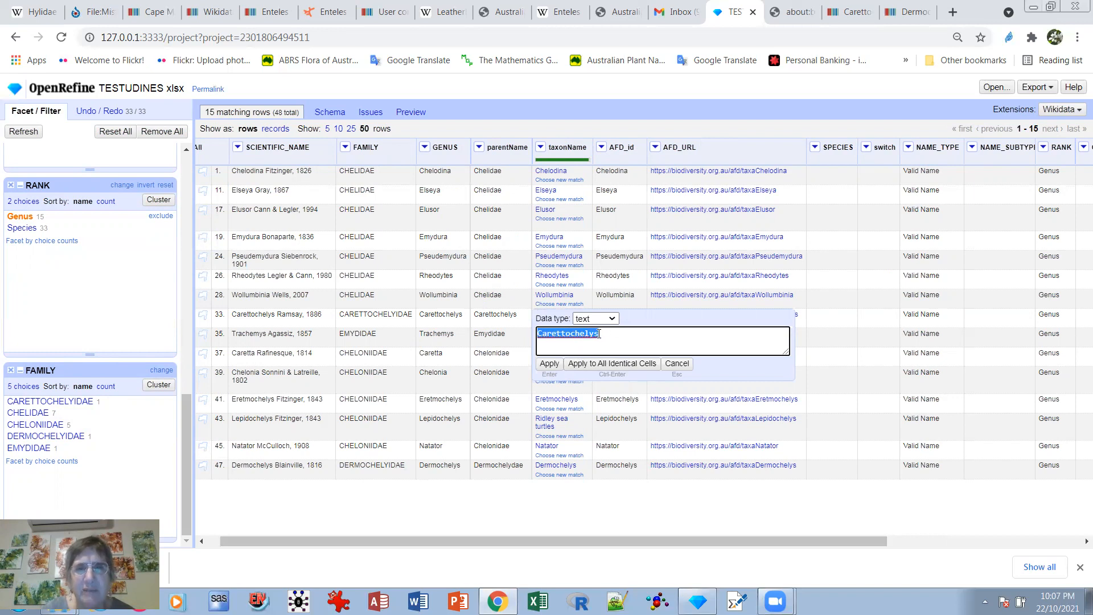
pyautogui.click(599, 333)
pyautogui.press('BackSpace')
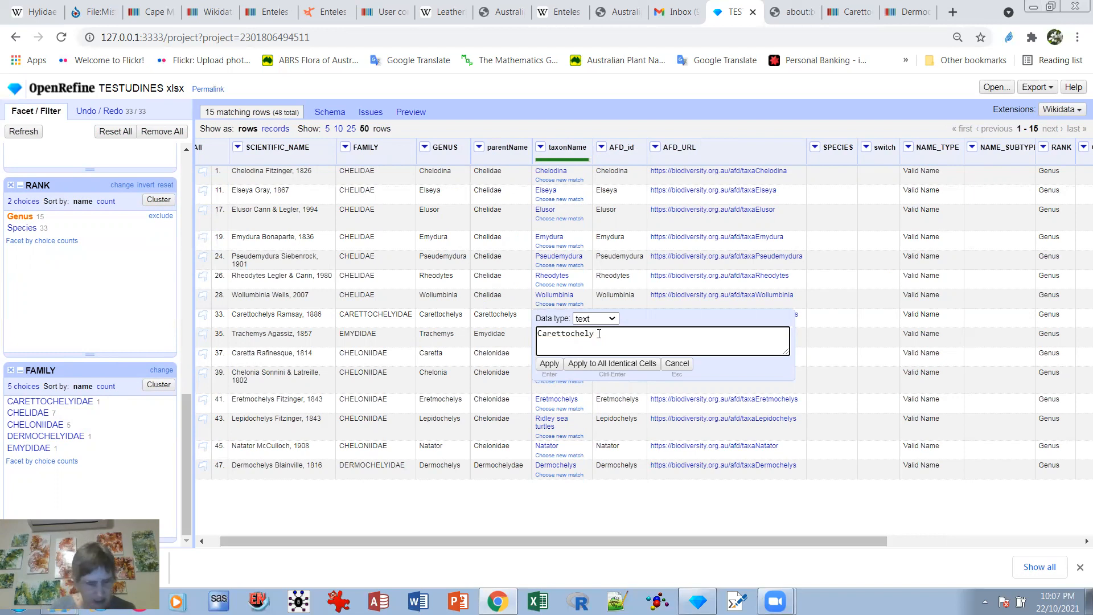
pyautogui.write('dae')
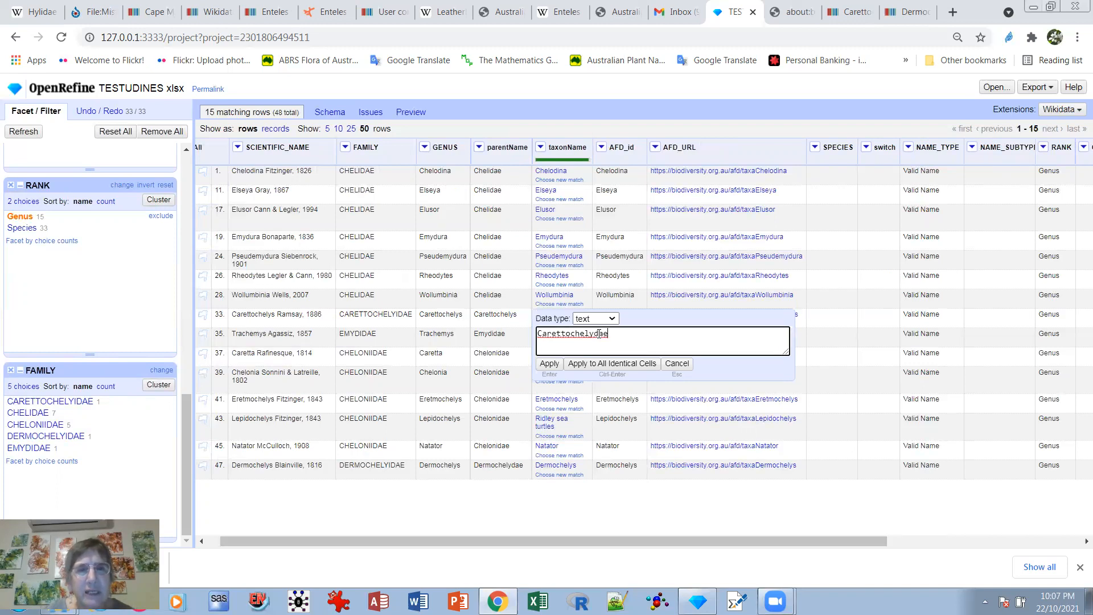
pyautogui.click(542, 364)
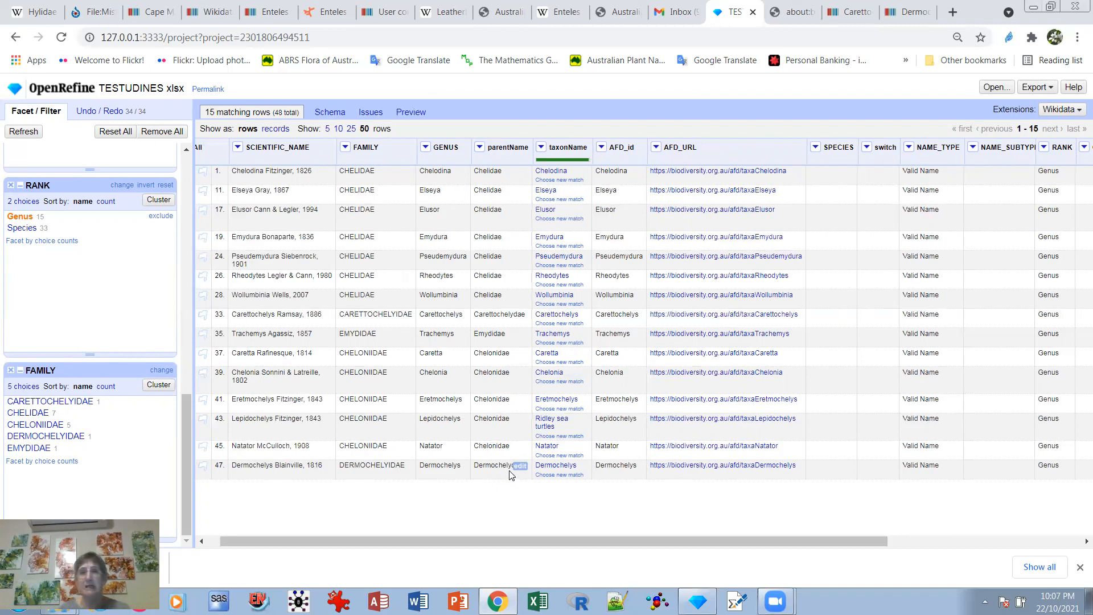
# Reconcile the parentName column of the genus rows against Wikidata (en) as type taxon, auto-matching high-confidence candidates.
pyautogui.click(480, 147)
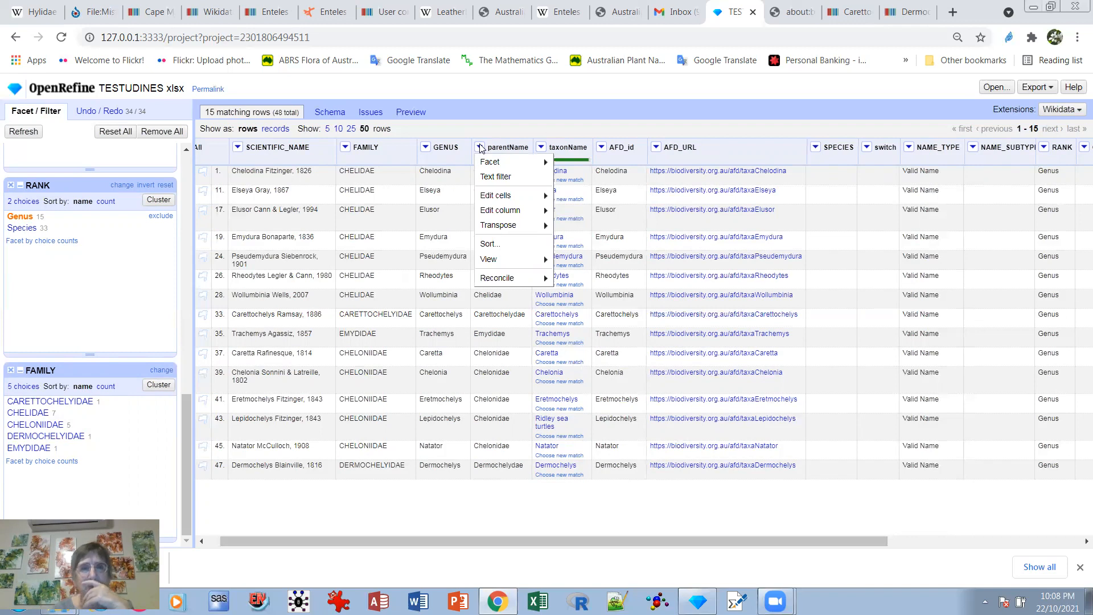
pyautogui.moveTo(497, 286)
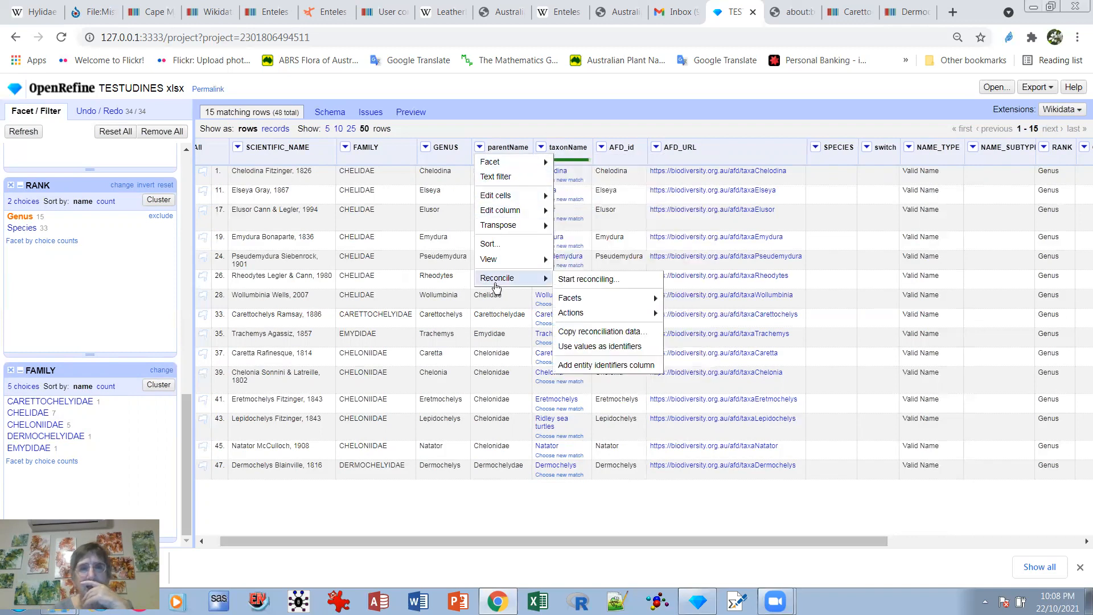
pyautogui.click(587, 279)
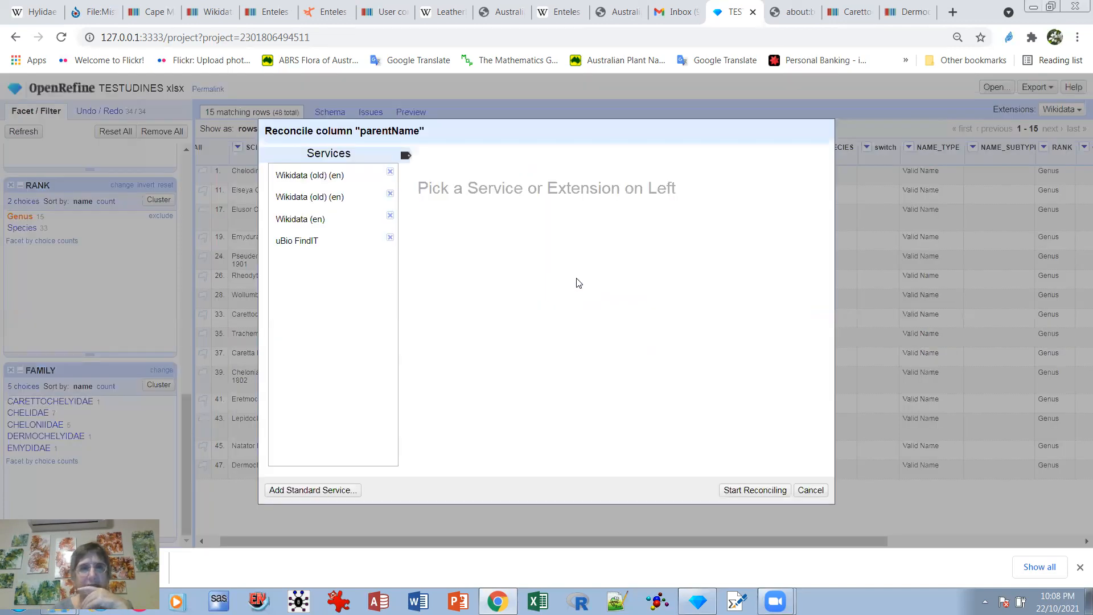
pyautogui.click(285, 218)
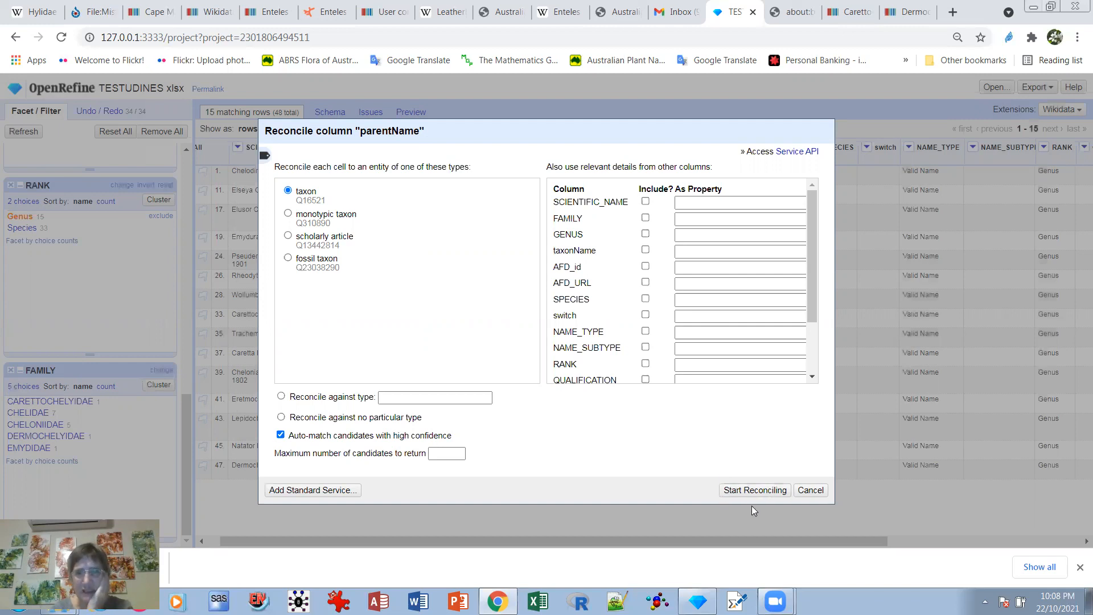
pyautogui.click(750, 490)
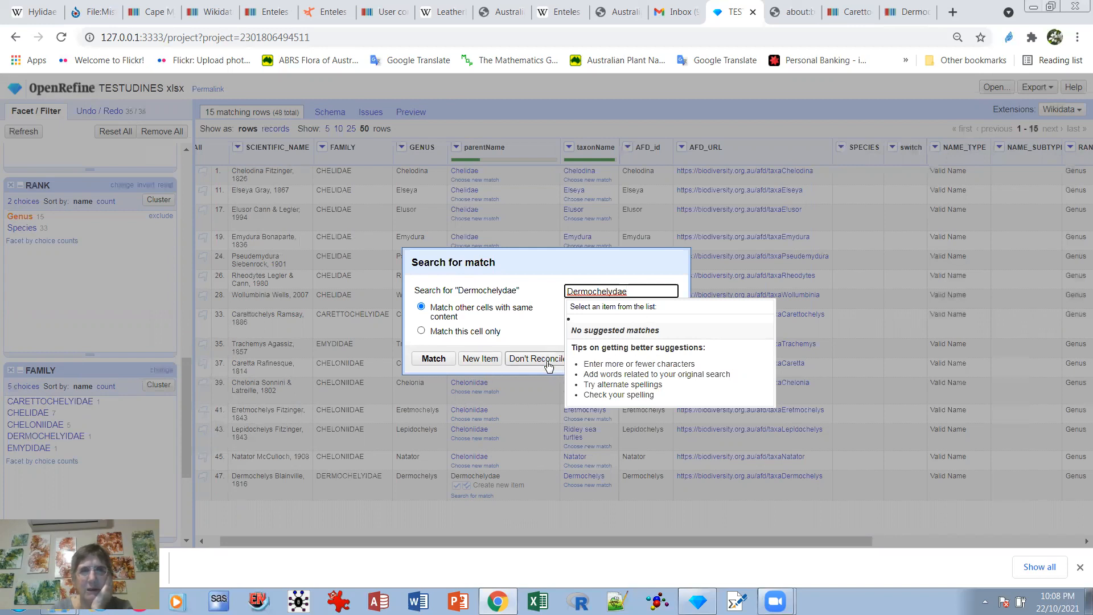
# Cancel the open match search, correct the Dermochelys row's parentName to Dermochelyidae and match it to the turtle family Dermochelyidae.
pyautogui.click(903, 375)
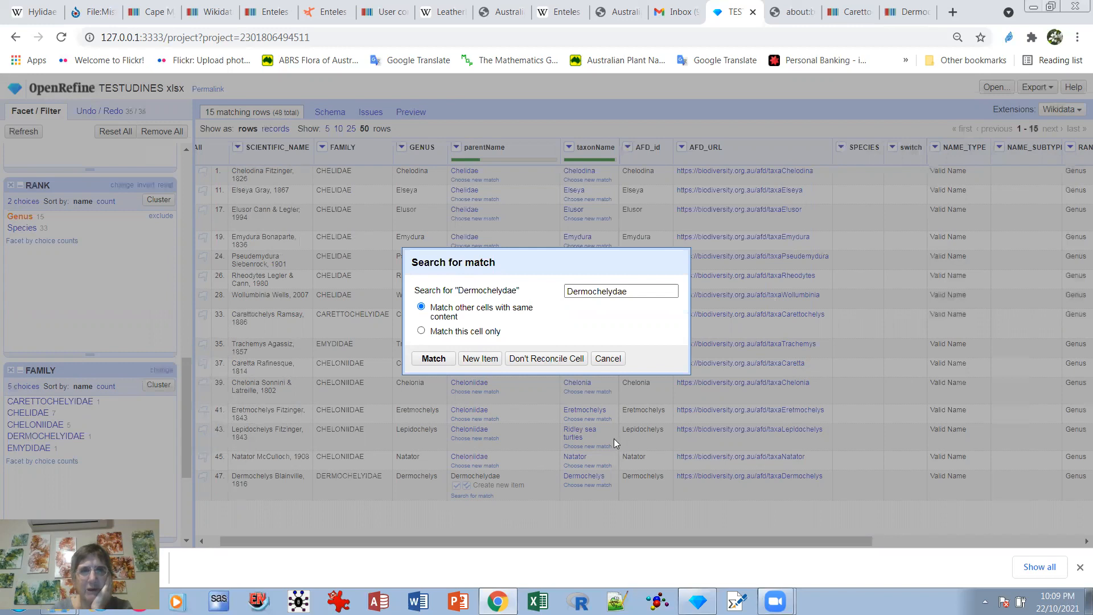
pyautogui.click(607, 359)
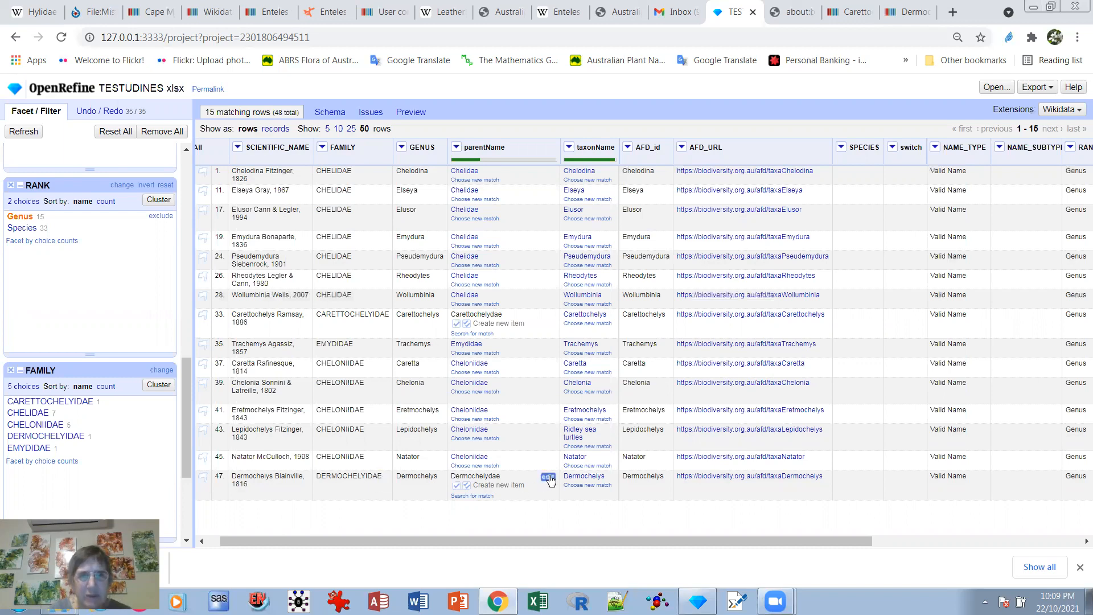
pyautogui.click(548, 477)
pyautogui.click(614, 453)
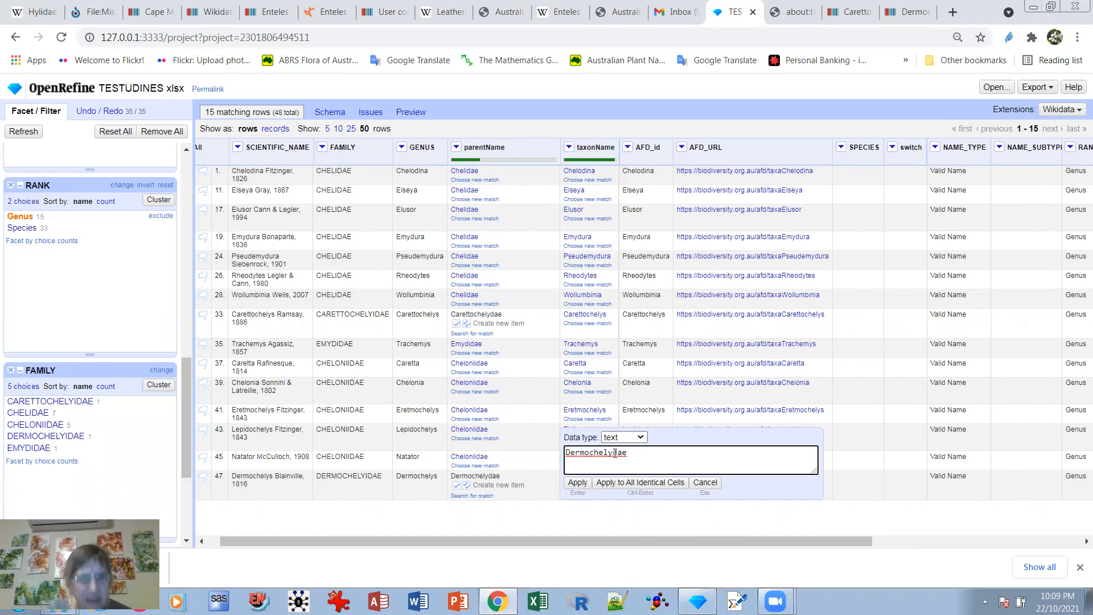
pyautogui.write('i')
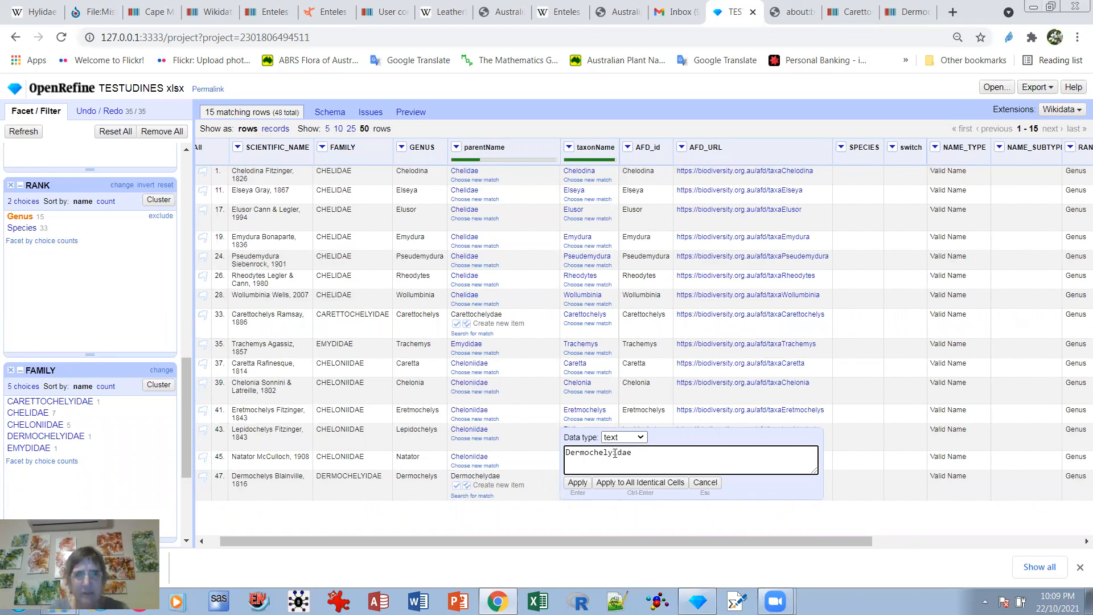
pyautogui.click(577, 483)
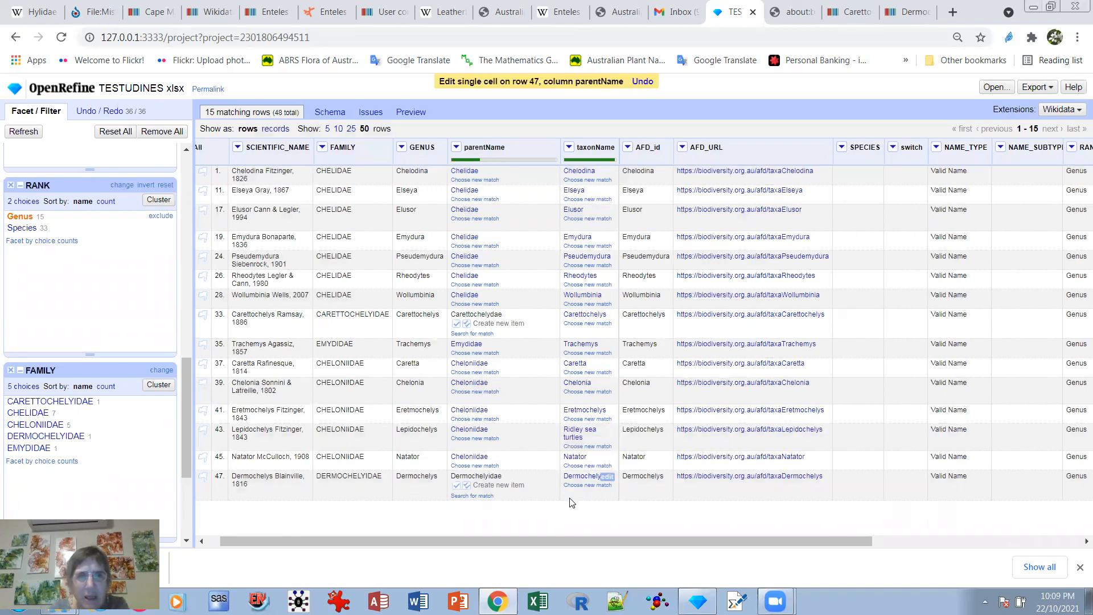
pyautogui.click(469, 495)
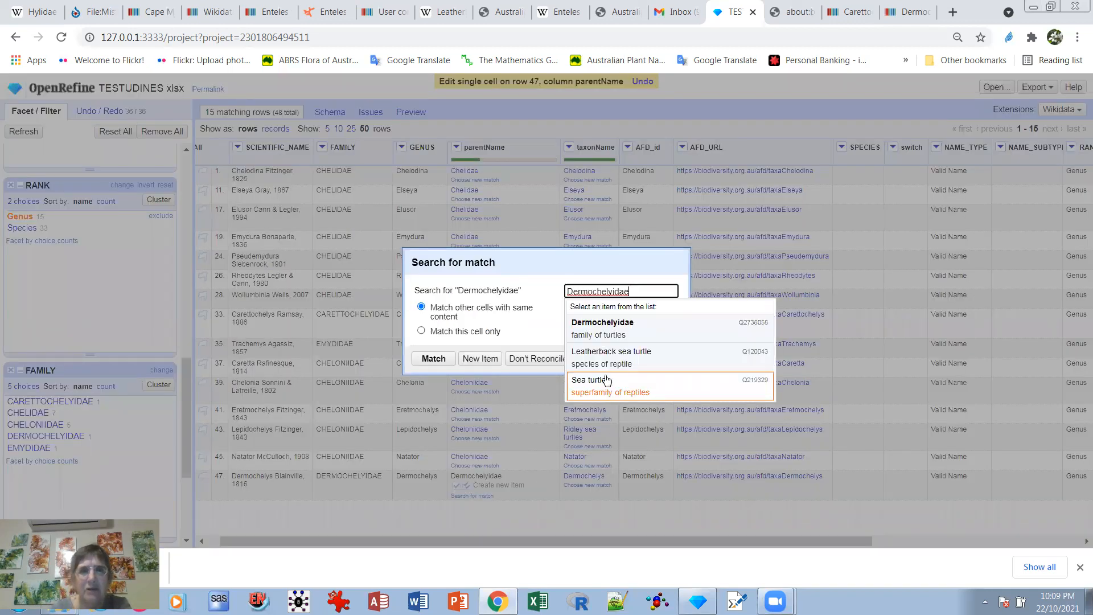
pyautogui.click(603, 329)
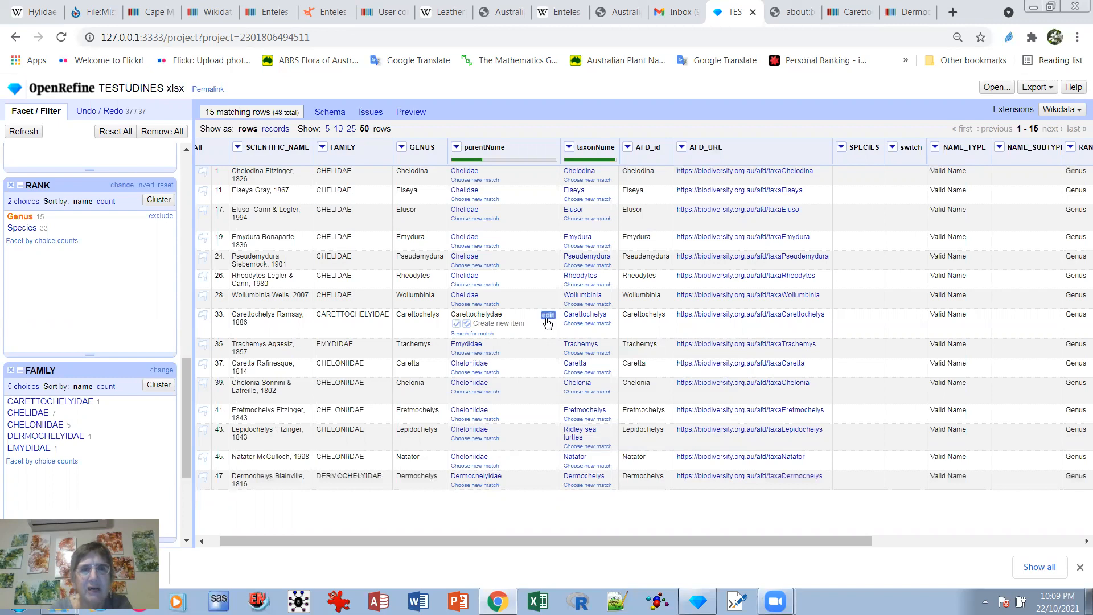
# Correct the Carettochelys row's parentName to Carettochelyidae and match it to the reptile family Carettochelyidae (Q2205115).
pyautogui.click(547, 315)
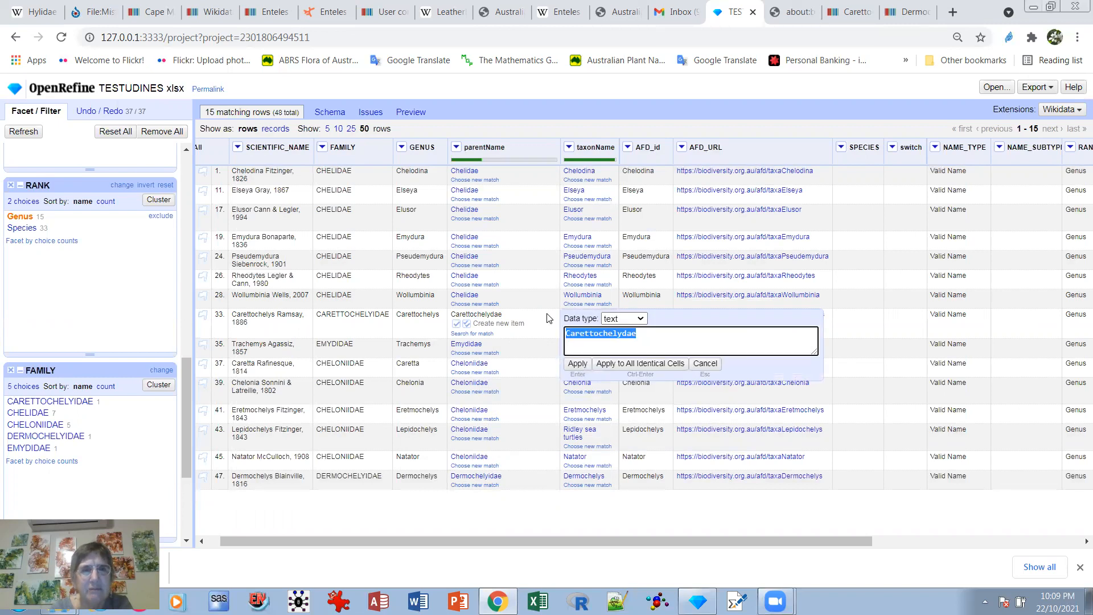
pyautogui.click(624, 335)
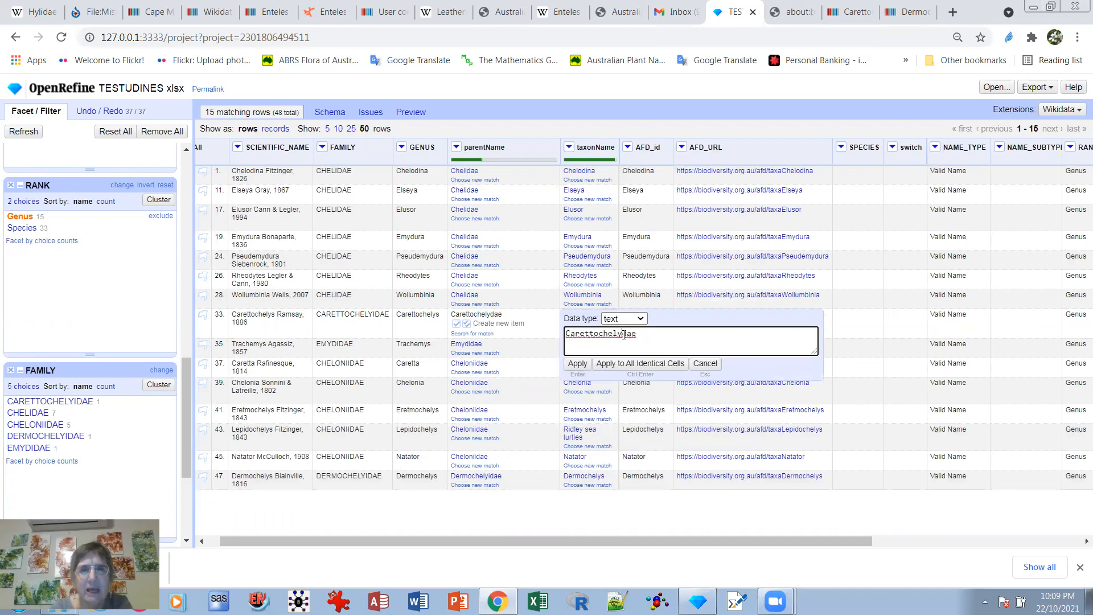
pyautogui.write('i')
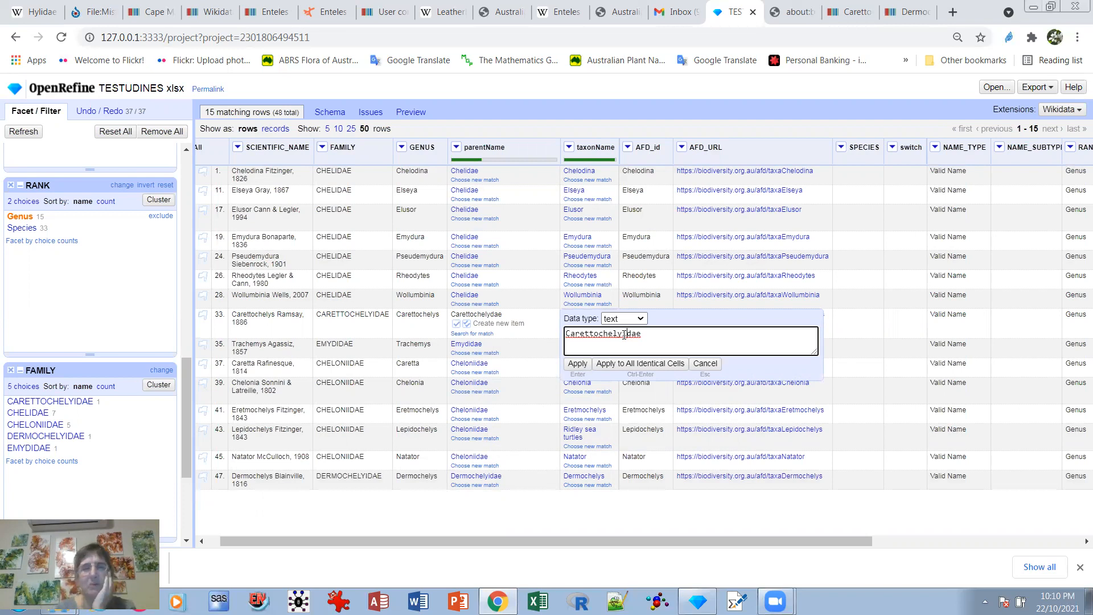
pyautogui.click(578, 364)
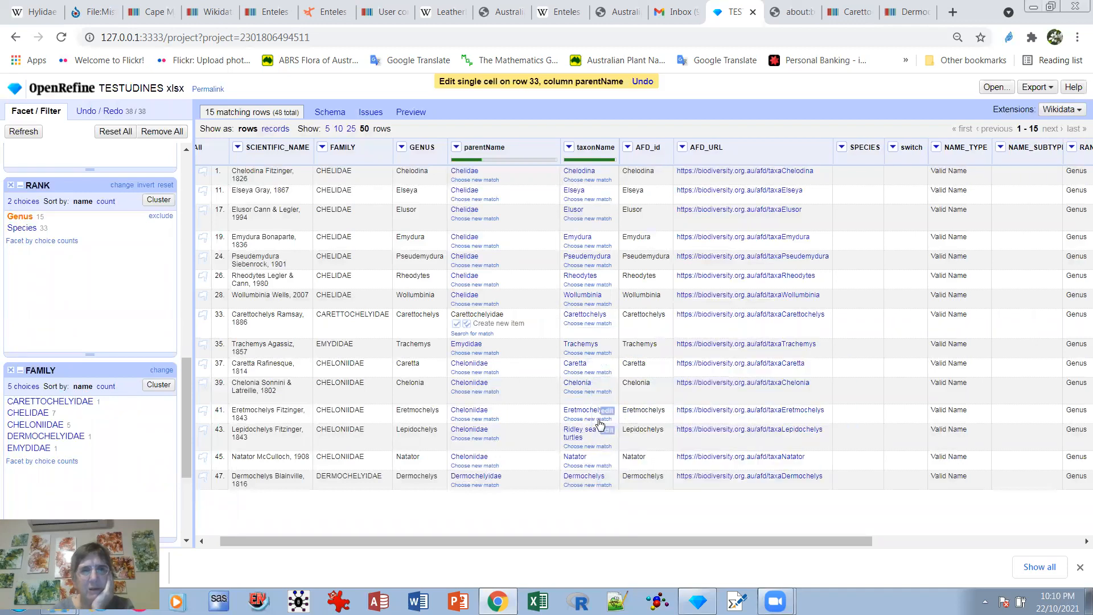
pyautogui.click(468, 334)
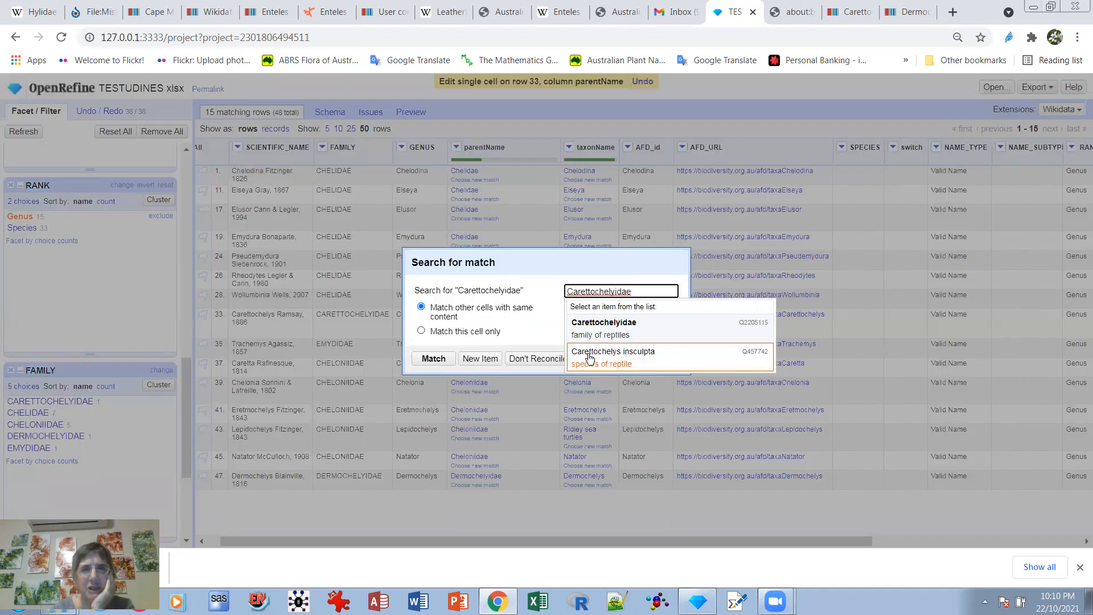
pyautogui.click(603, 334)
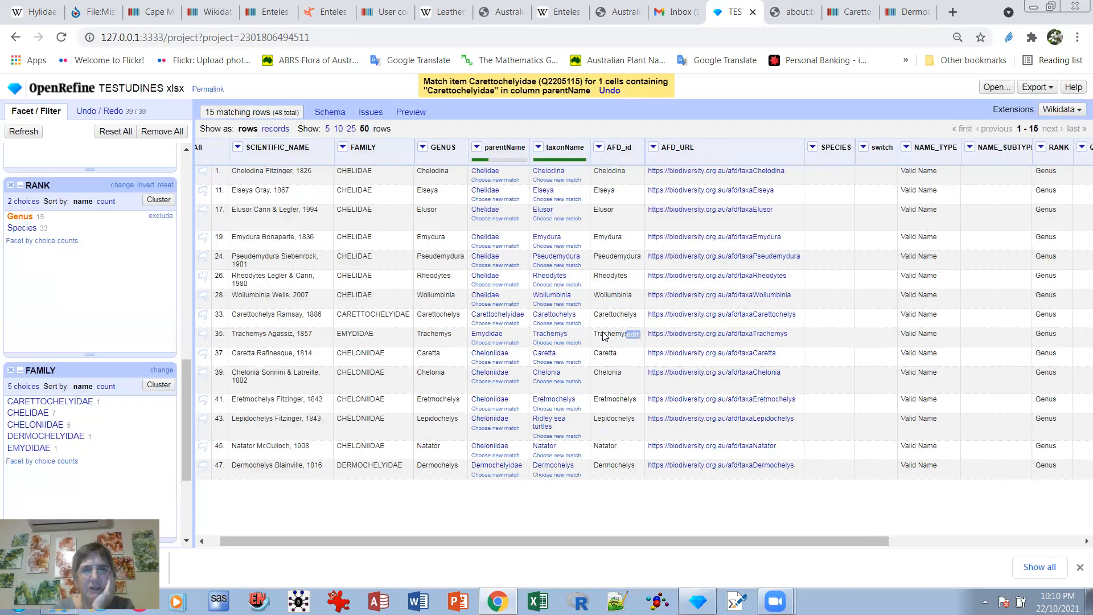
# Clear all facet selections and reconcile the parentName column for every row against Wikidata (en) as type taxon, with auto-matching on.
pyautogui.moveTo(499, 196)
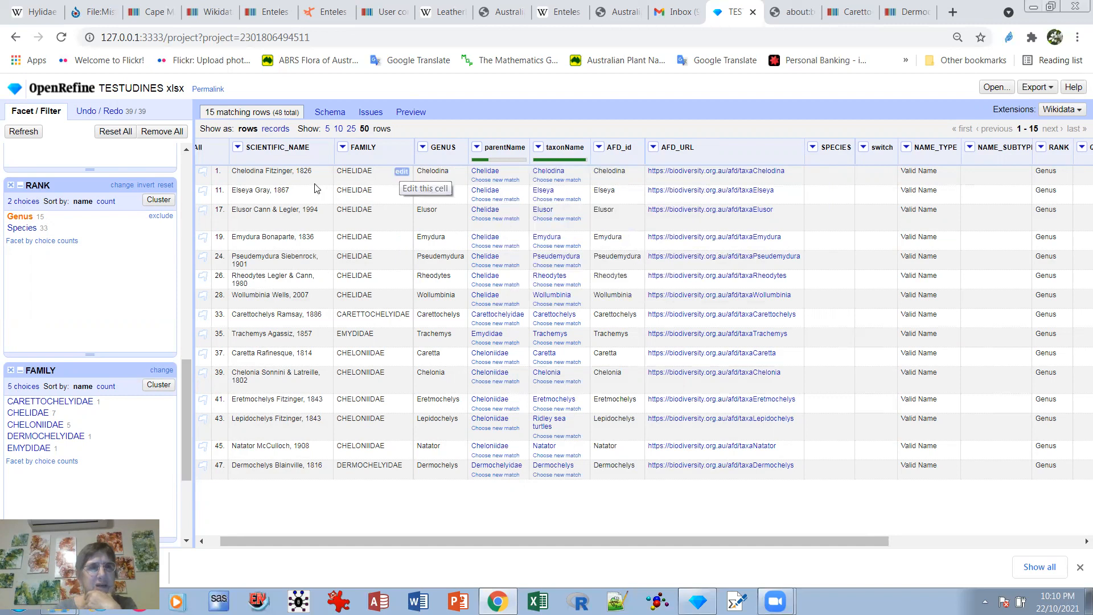
pyautogui.click(117, 131)
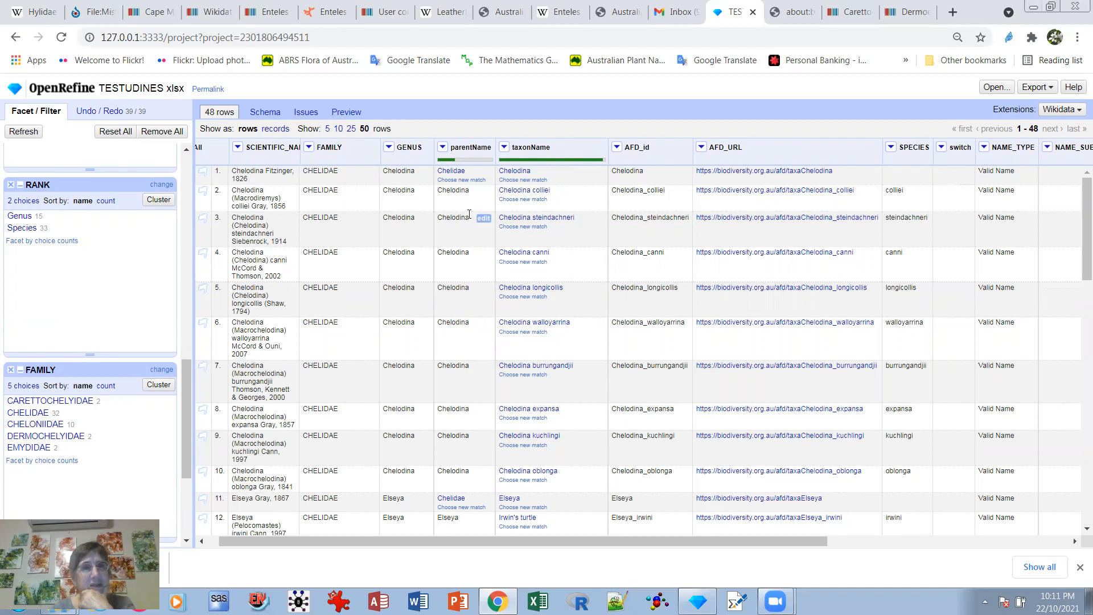
pyautogui.click(443, 149)
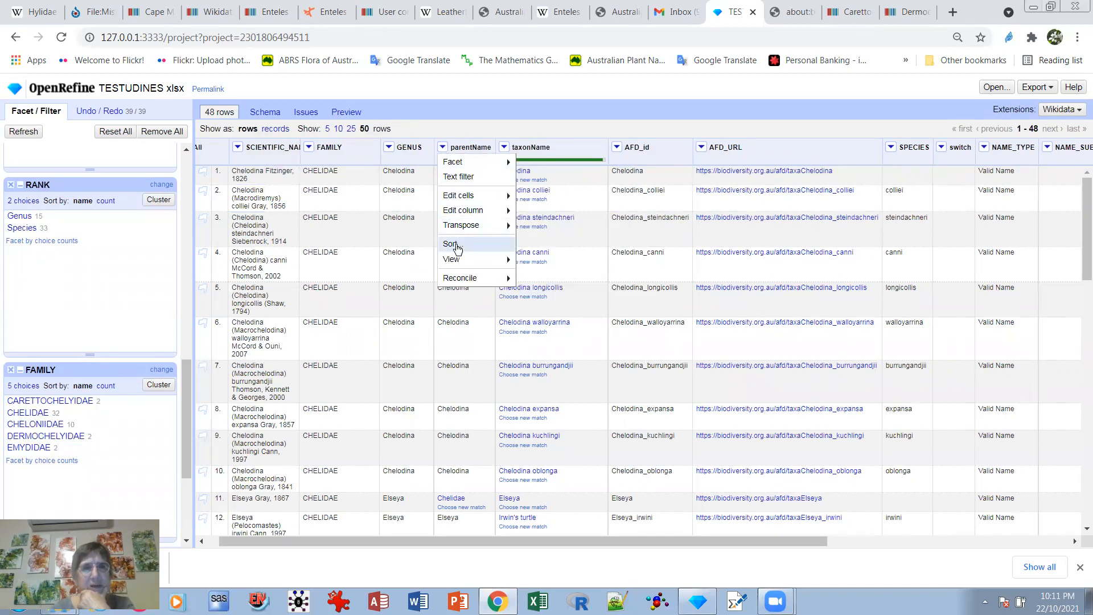
pyautogui.moveTo(472, 277)
pyautogui.click(552, 279)
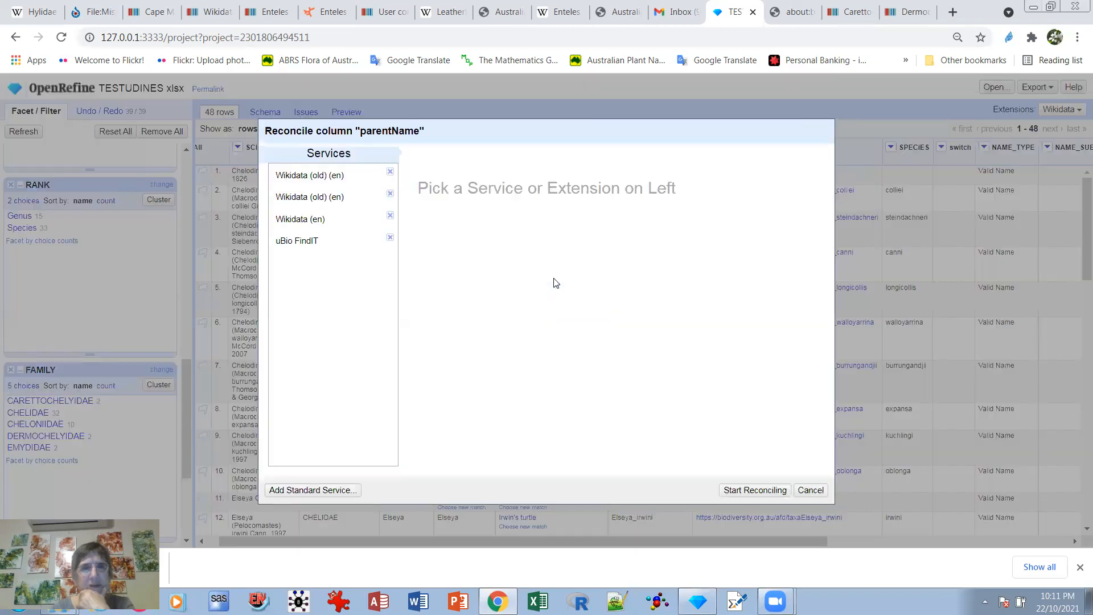
pyautogui.click(294, 221)
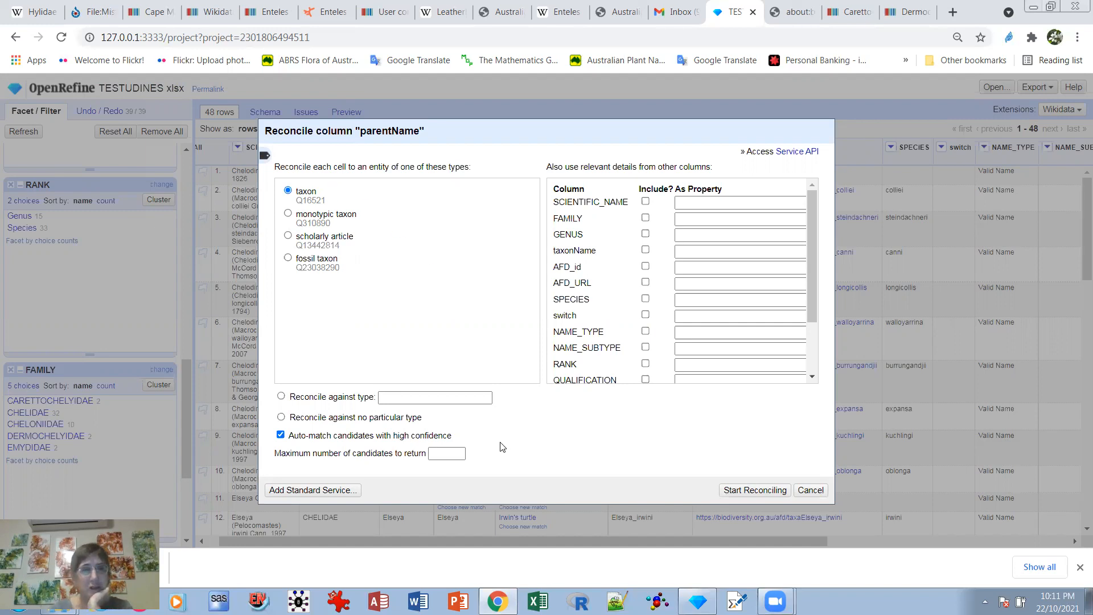
pyautogui.click(752, 490)
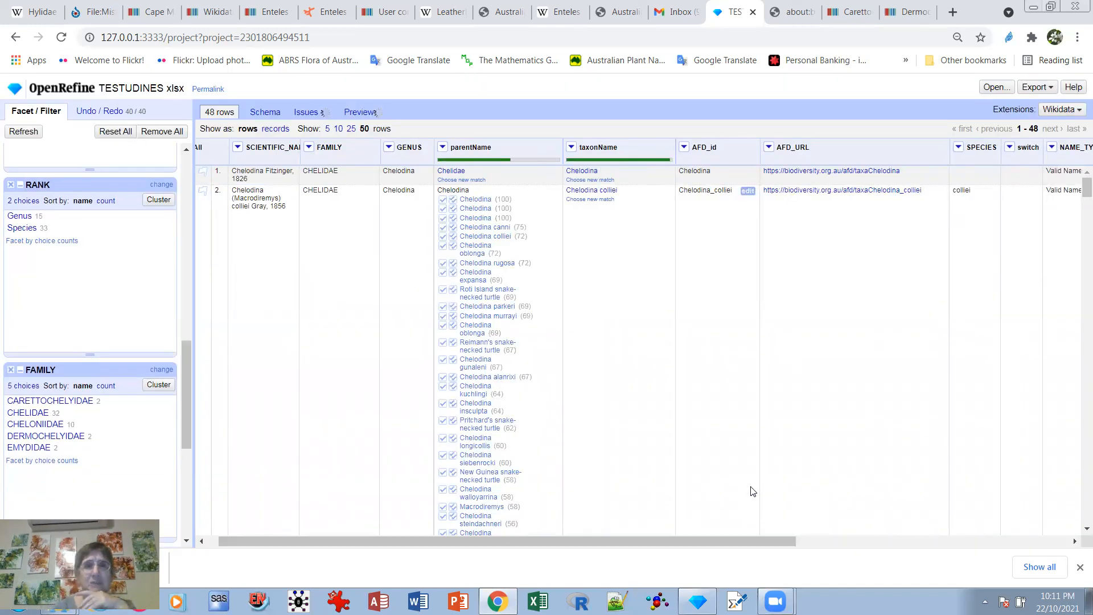
# Match the reptile genus Chelodina (Q532358) to all identical Chelodina cells in the parentName column.
pyautogui.moveTo(479, 203)
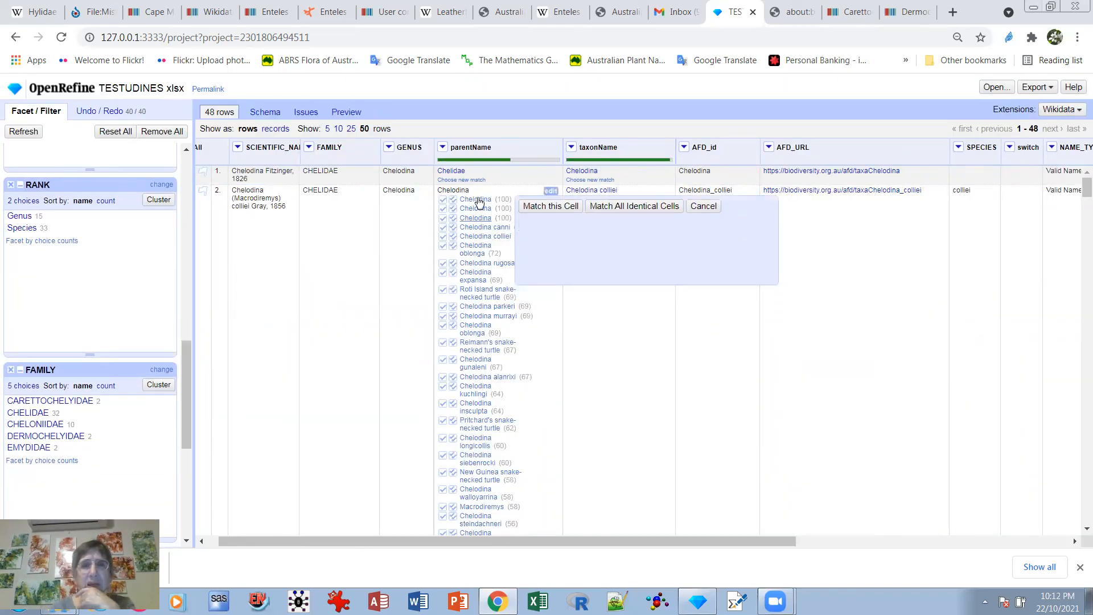
pyautogui.moveTo(481, 209)
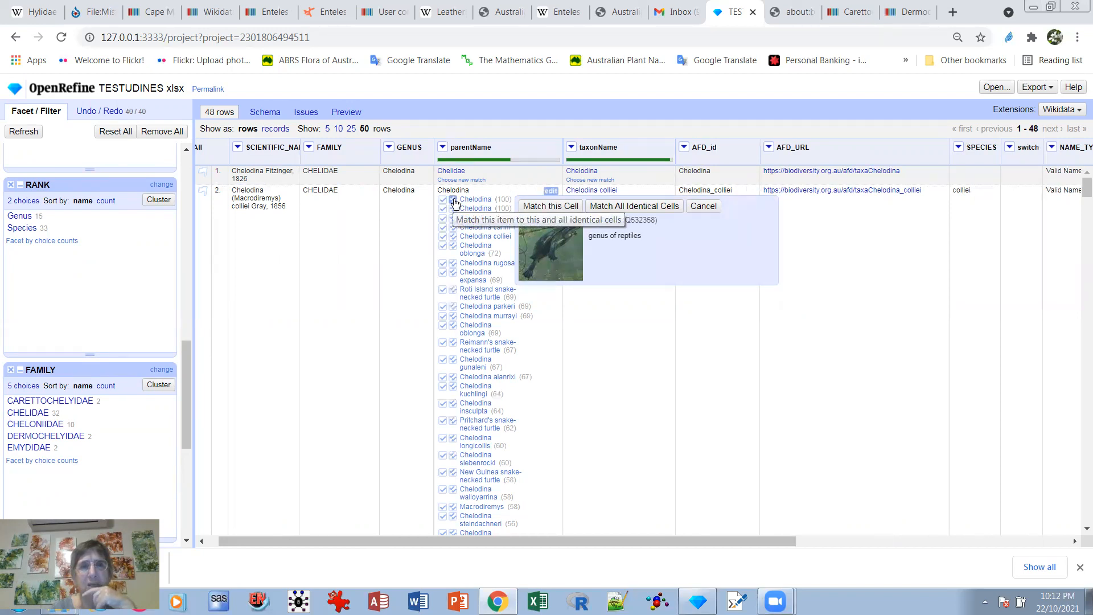
pyautogui.click(454, 200)
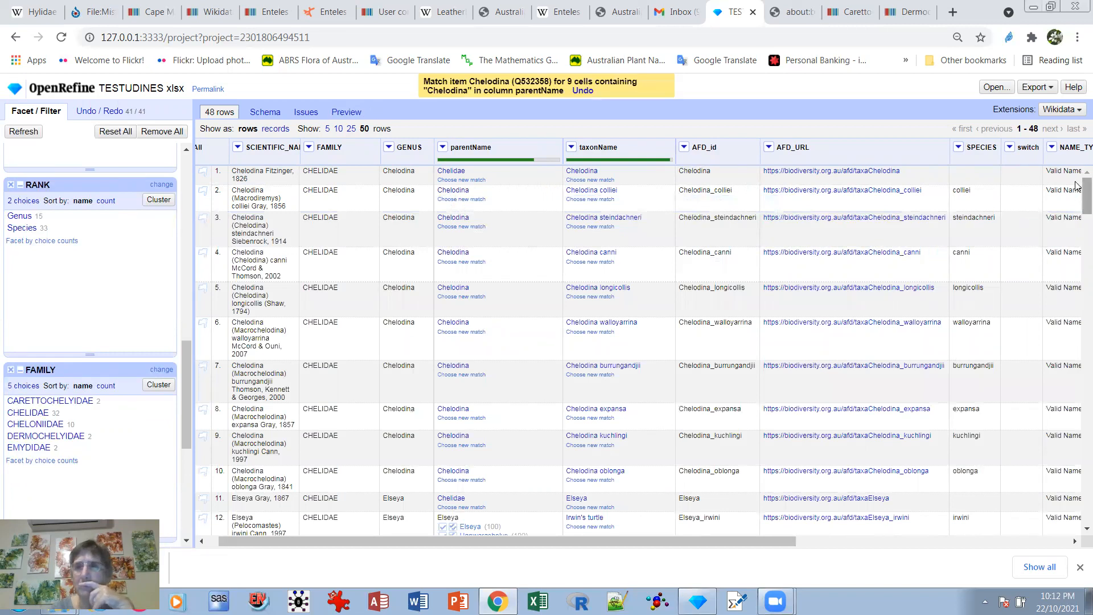
# Match the reptile genus Elseya (Q2708967) to all identical Elseya cells in the parentName column.
pyautogui.scroll(-3, 1075, 214)
pyautogui.scroll(-2, 1076, 214)
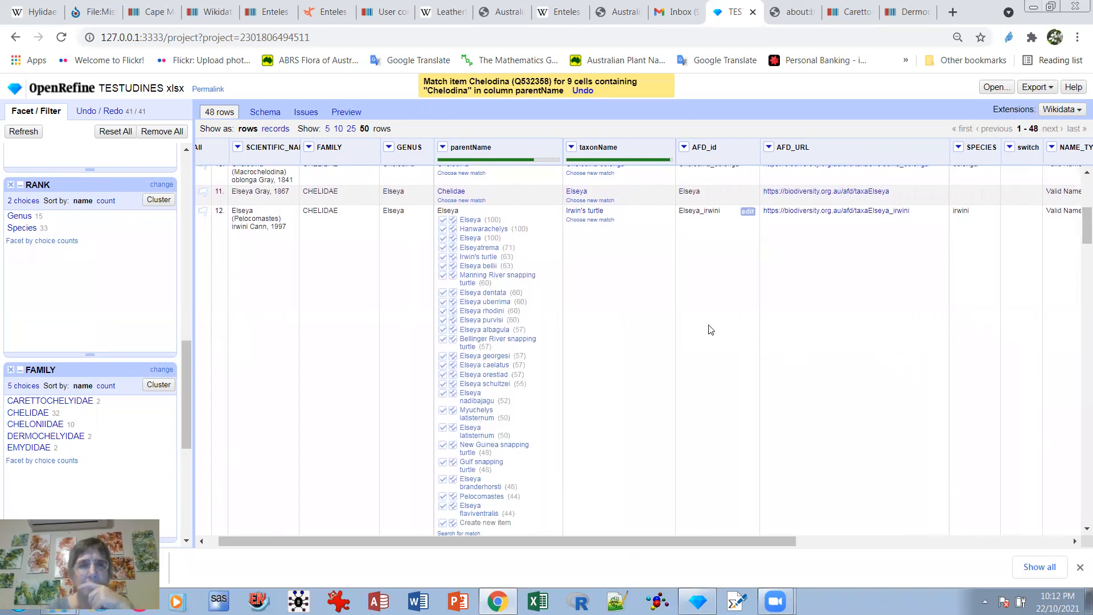
pyautogui.moveTo(470, 221)
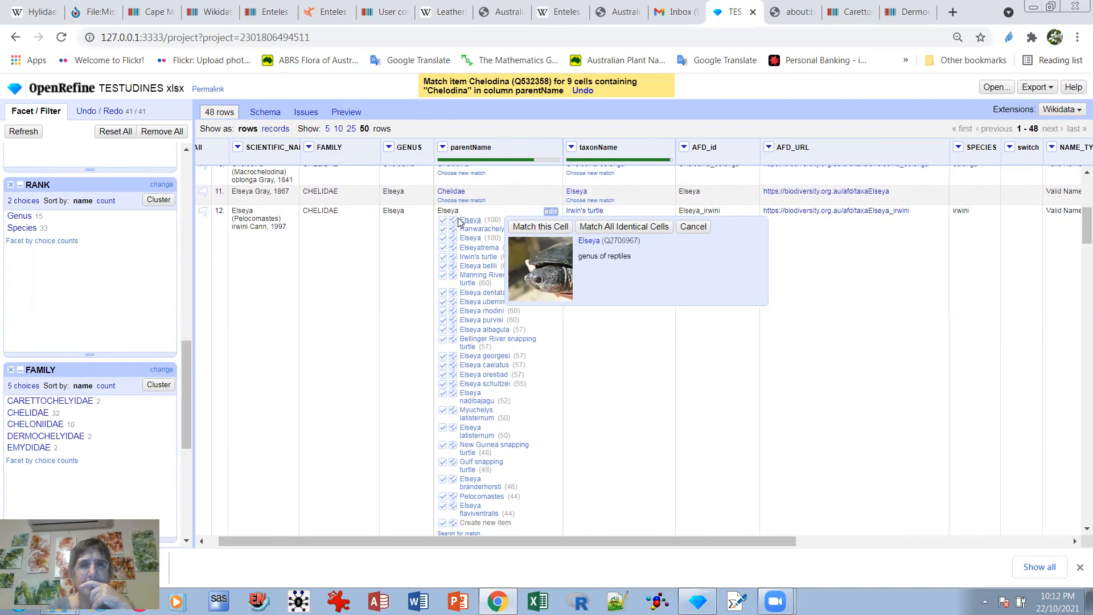
pyautogui.click(454, 222)
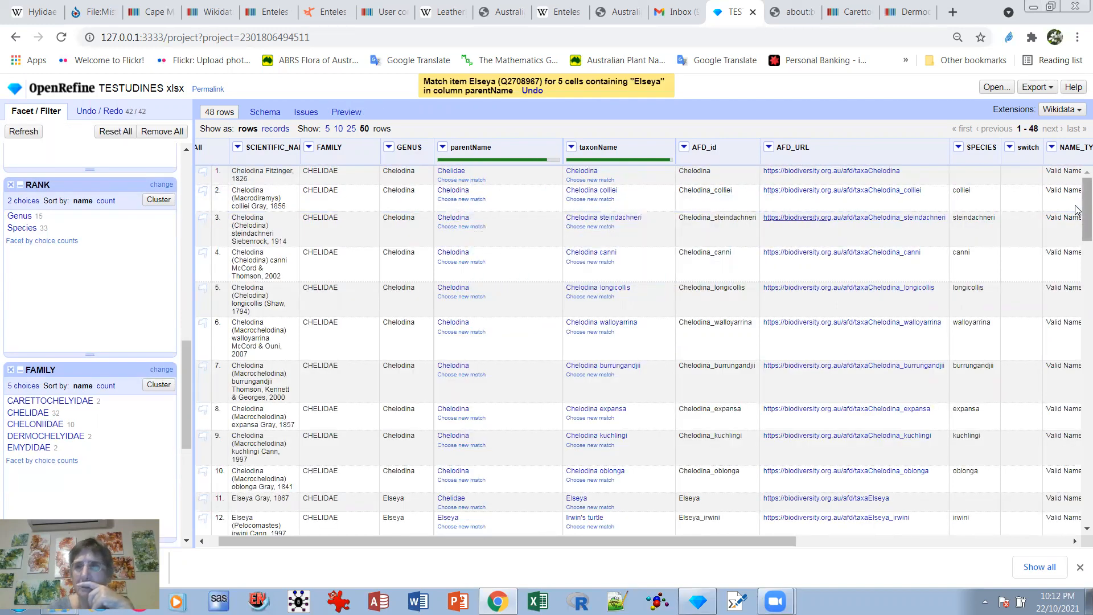
# Match the reptile family Carettochelyidae (Q2205115) to all identical Carettochelyidae cells in the parentName column.
pyautogui.scroll(-1, 1076, 225)
pyautogui.scroll(-6, 1075, 225)
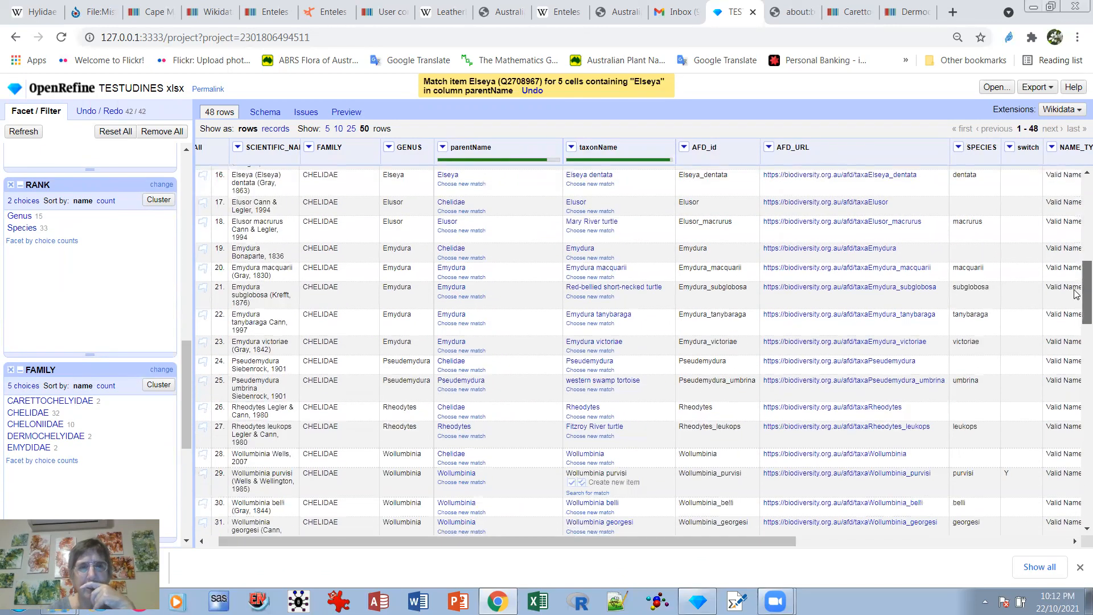
pyautogui.moveTo(1073, 290); pyautogui.dragTo(1073, 349)
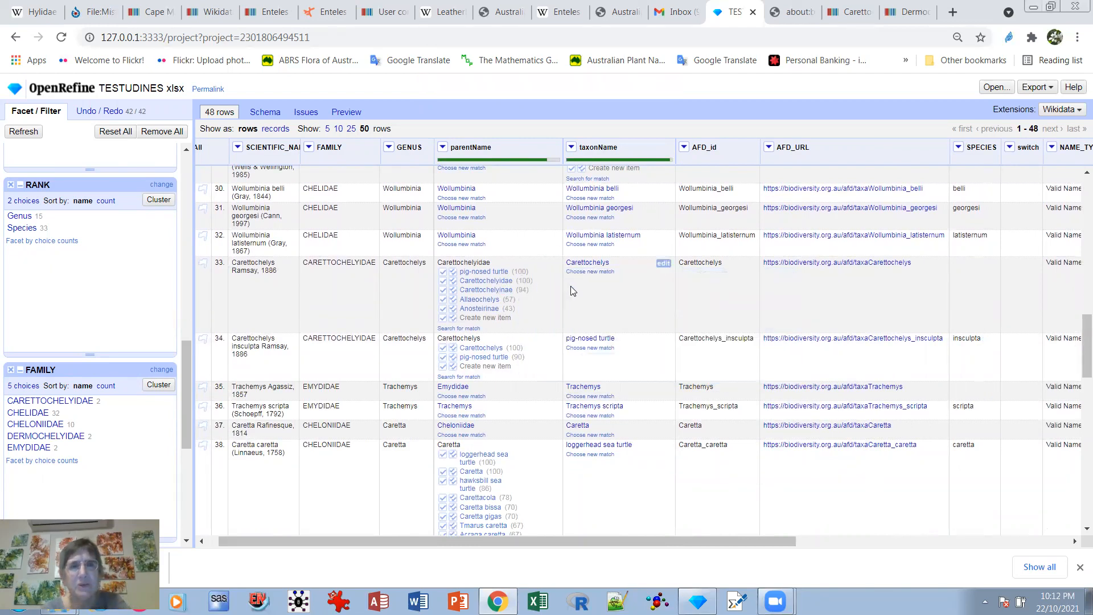
pyautogui.moveTo(523, 290)
pyautogui.moveTo(481, 279)
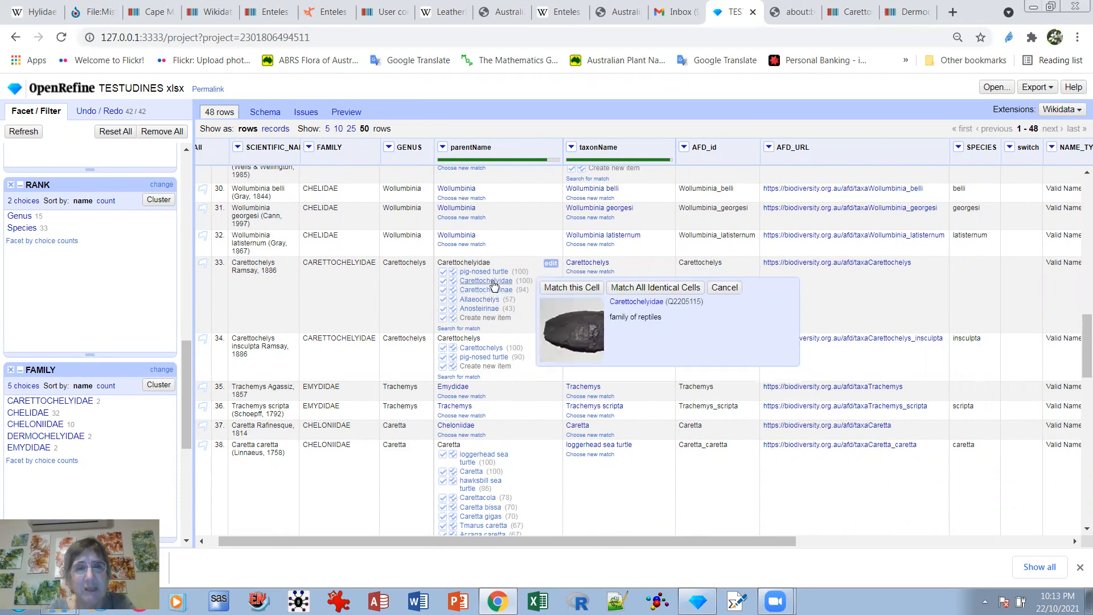
pyautogui.click(455, 285)
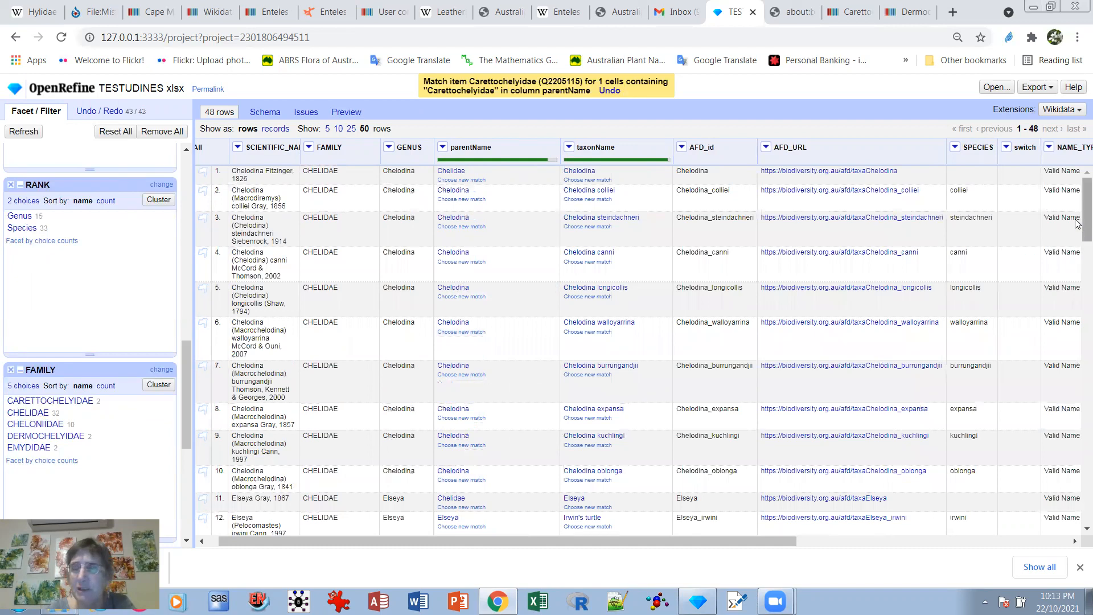
# Match the reptile genus Carettochelys (Q9184539) to all identical Carettochelys cells in the parentName column.
pyautogui.scroll(-3, 1076, 256)
pyautogui.scroll(-5, 1076, 256)
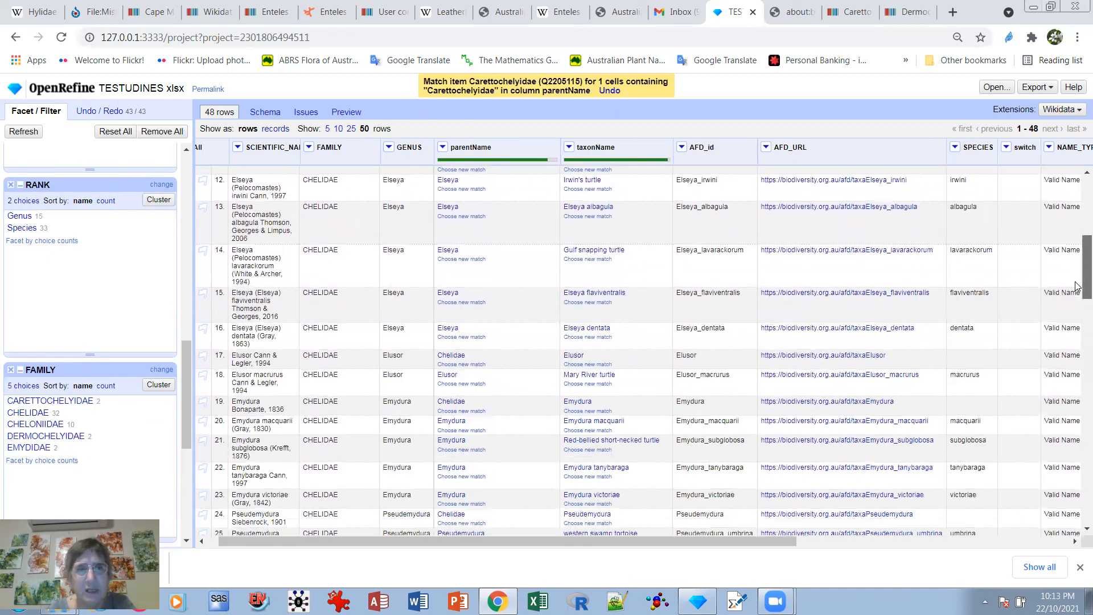
pyautogui.scroll(-3, 1076, 312)
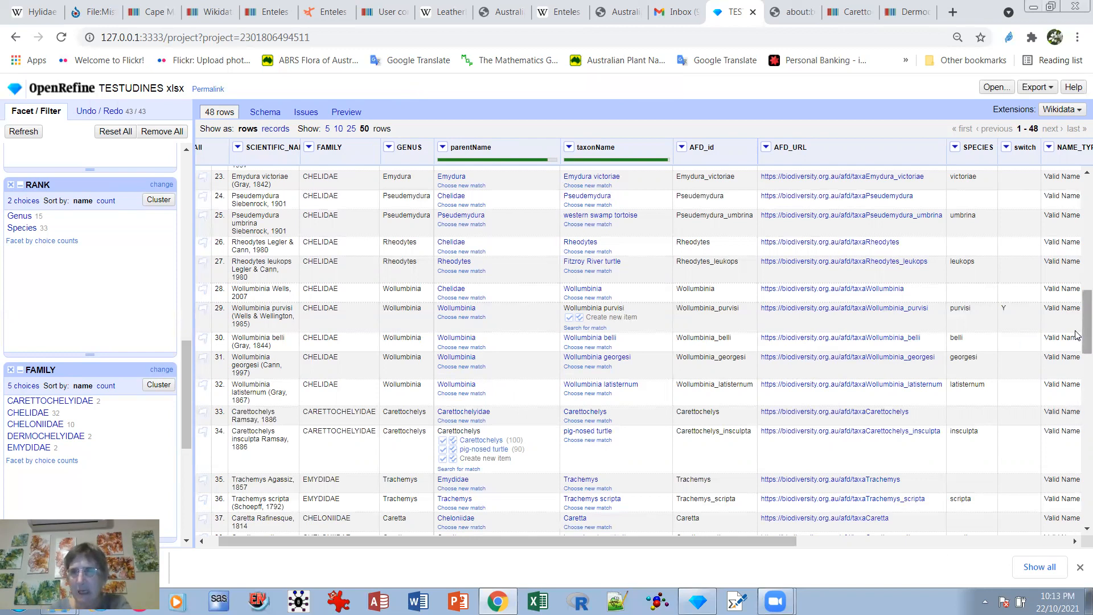
pyautogui.moveTo(1078, 334); pyautogui.dragTo(1078, 373)
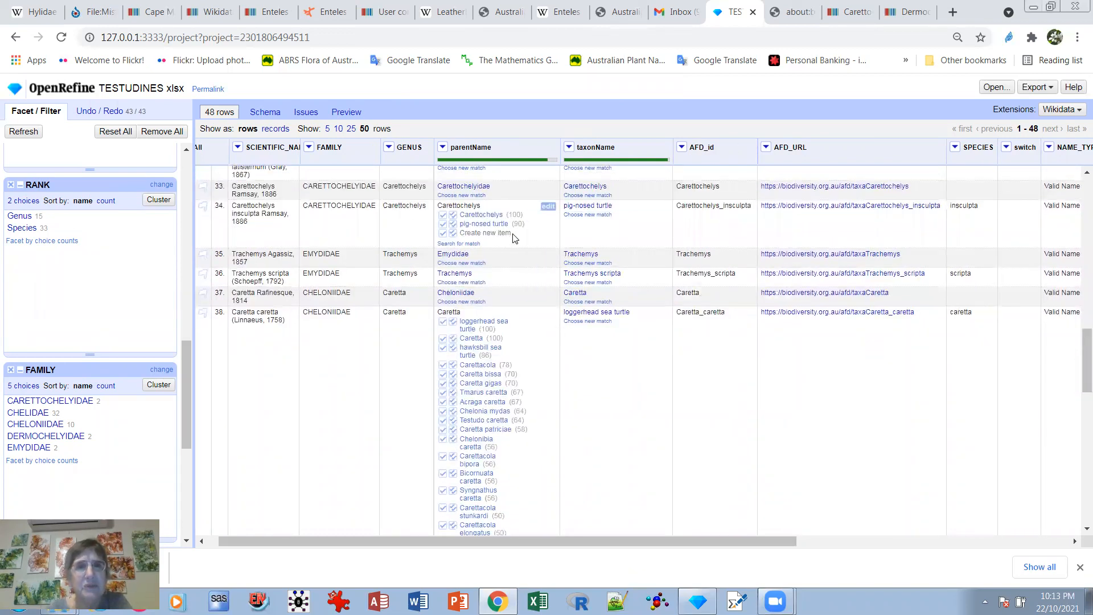
pyautogui.moveTo(465, 215)
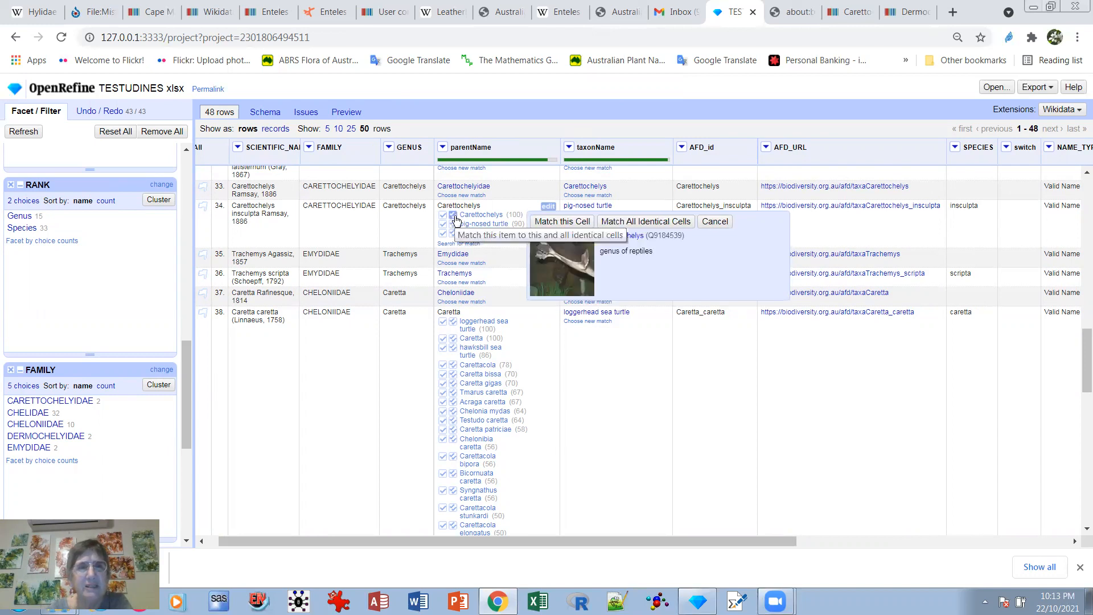
pyautogui.click(454, 217)
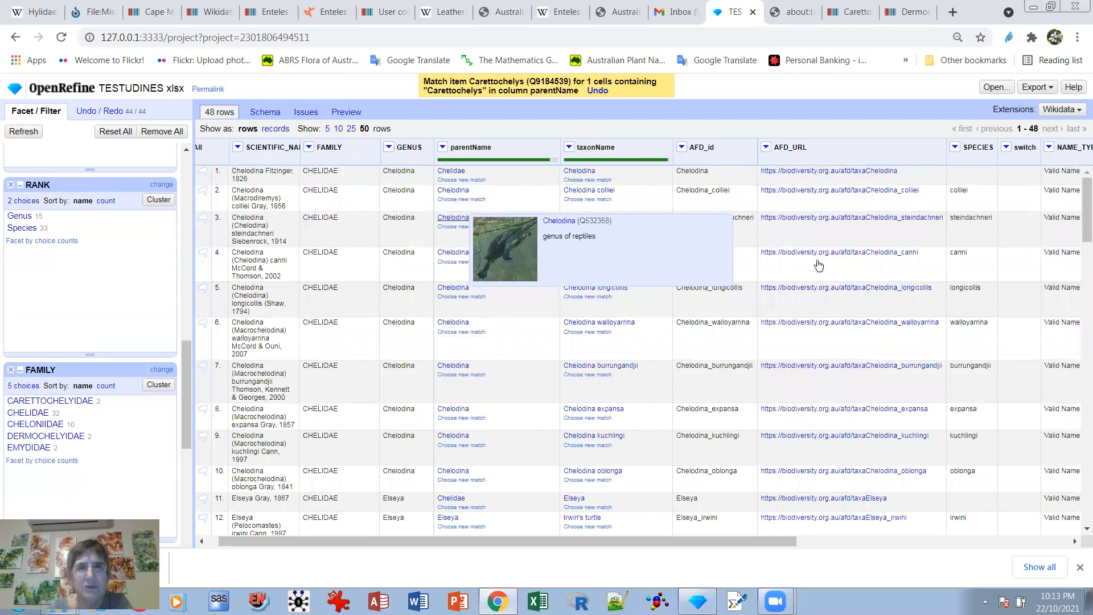
# Match the reptile genus Caretta (Q2938164) to all identical Caretta cells in the parentName column.
pyautogui.moveTo(1078, 232); pyautogui.dragTo(1078, 401)
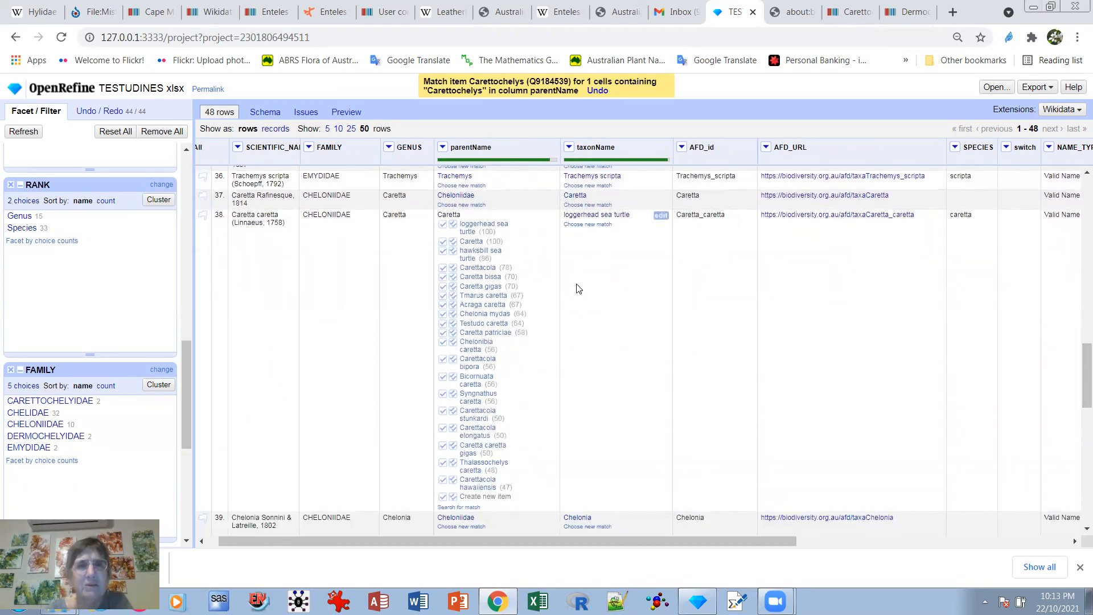
pyautogui.moveTo(488, 241)
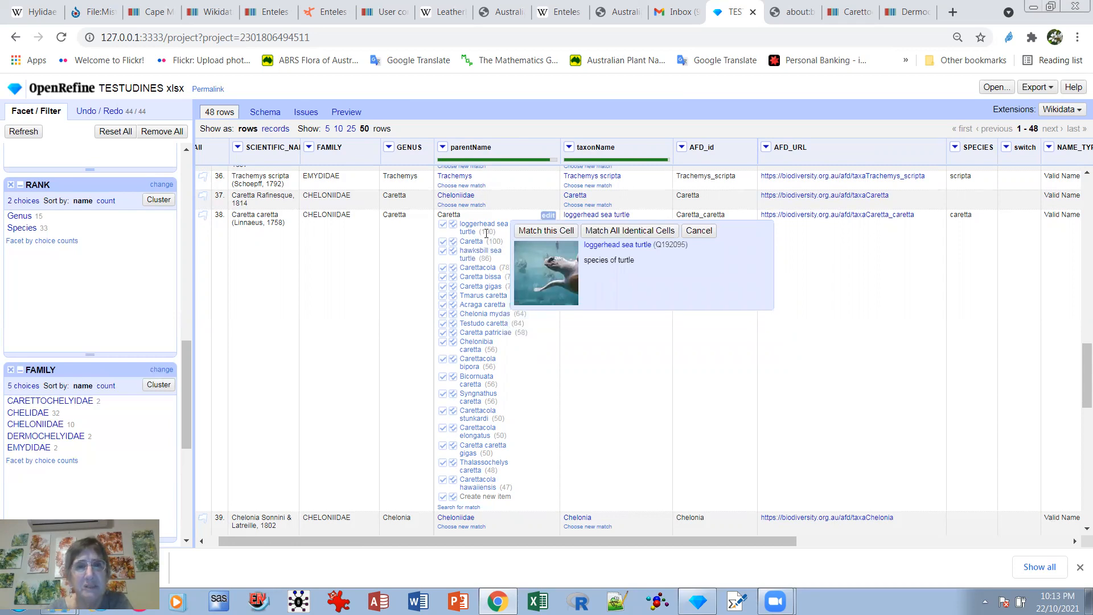
pyautogui.moveTo(442, 247)
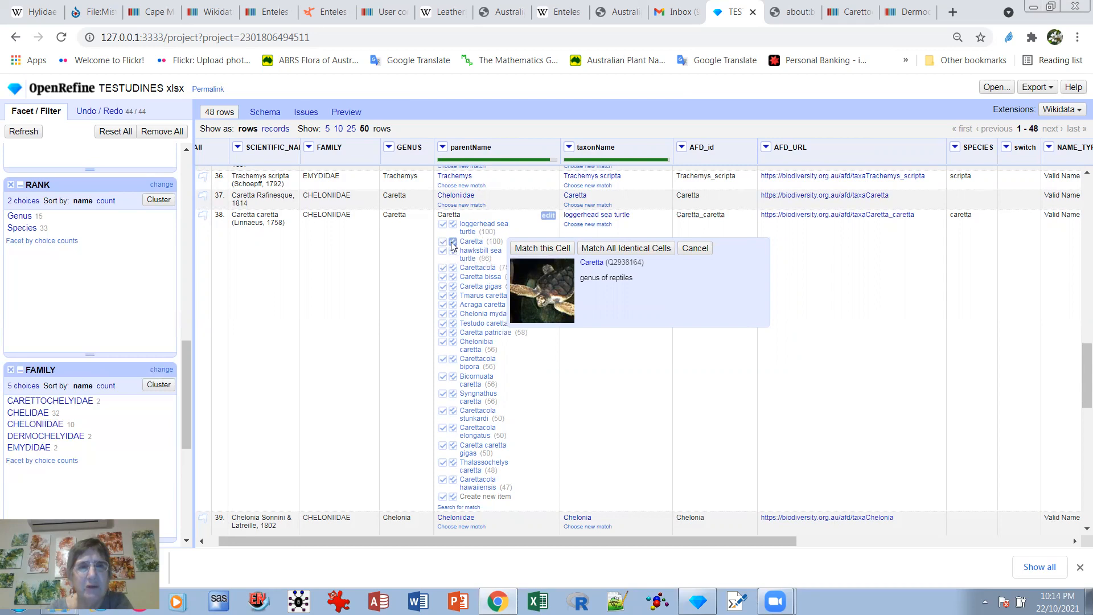
pyautogui.click(453, 245)
# Match the first Chelonia candidate (Q14566112) to all identical Chelonia cells in the parentName column.
pyautogui.moveTo(1078, 232); pyautogui.dragTo(1075, 403)
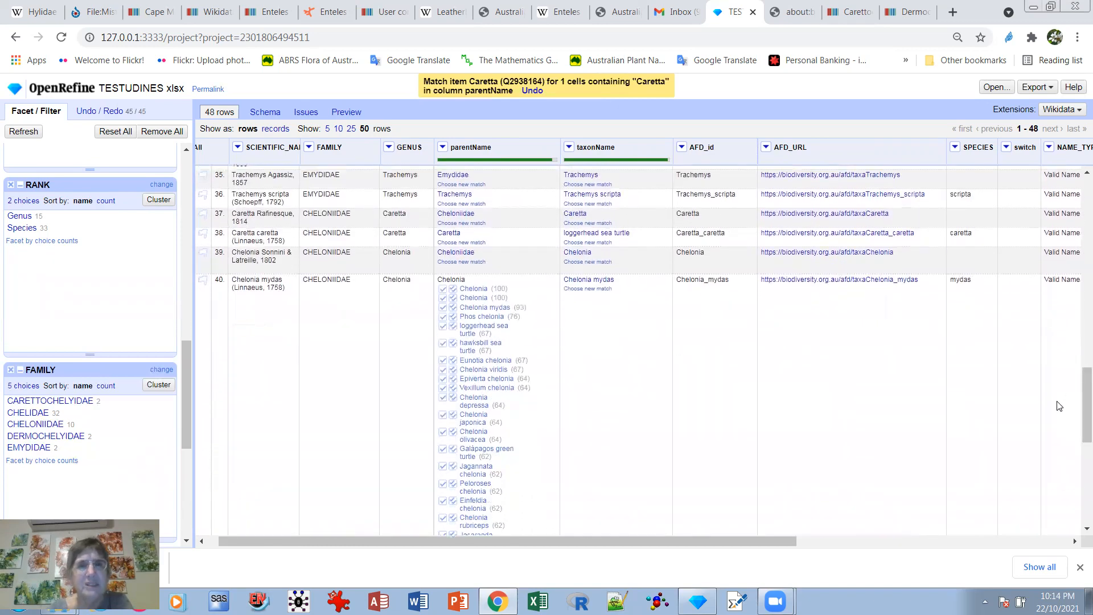
pyautogui.moveTo(477, 293)
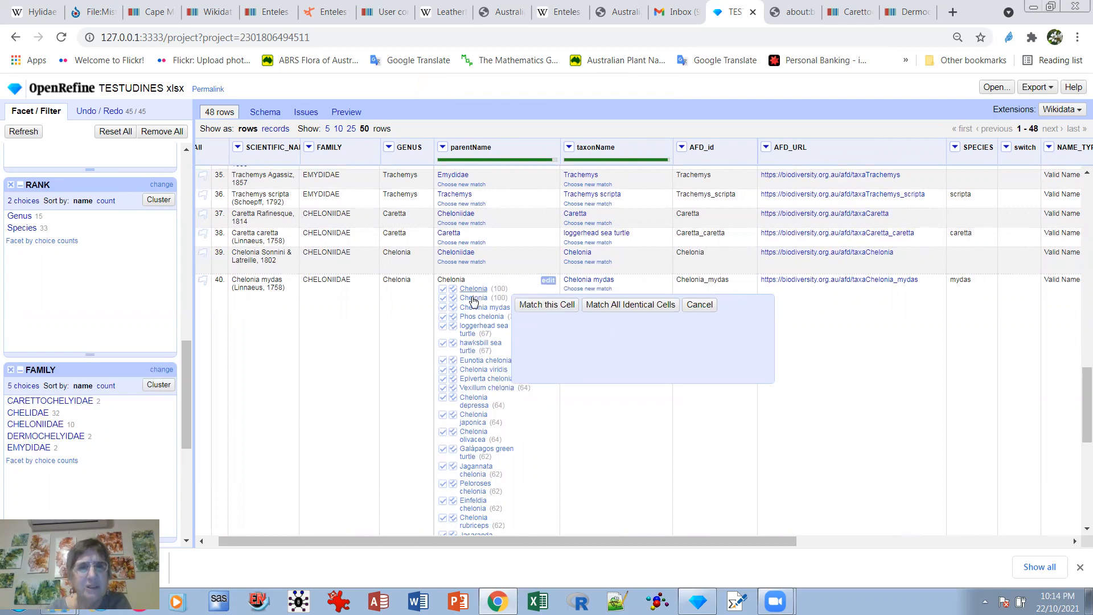
pyautogui.click(453, 291)
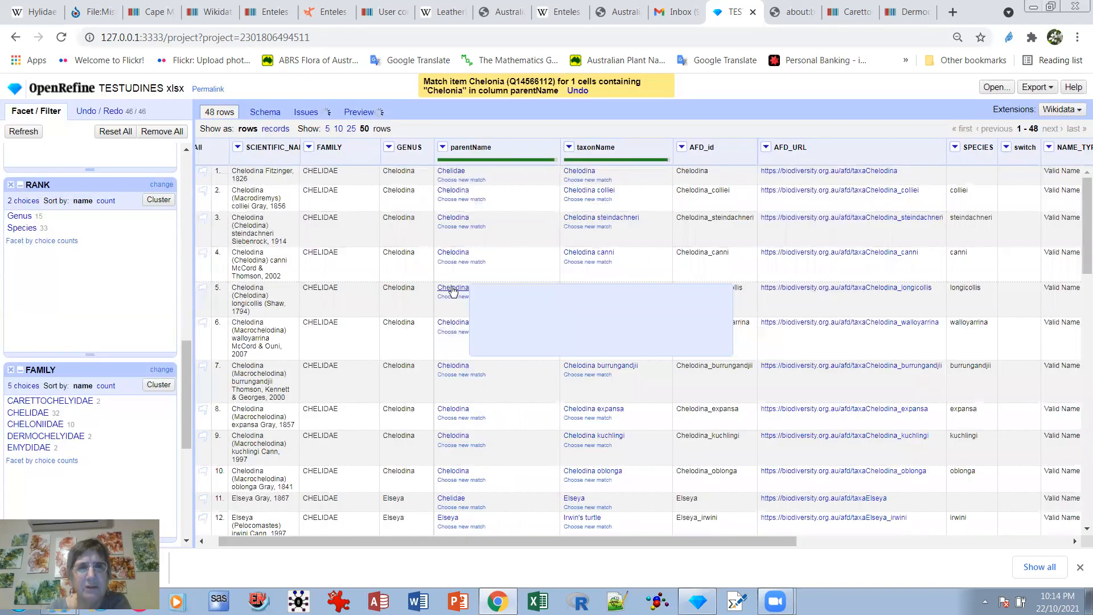
# Match the turtle family Dermochelyidae (Q2738058) to all identical Dermochelyidae cells in the parentName column.
pyautogui.moveTo(1077, 238); pyautogui.dragTo(1070, 503)
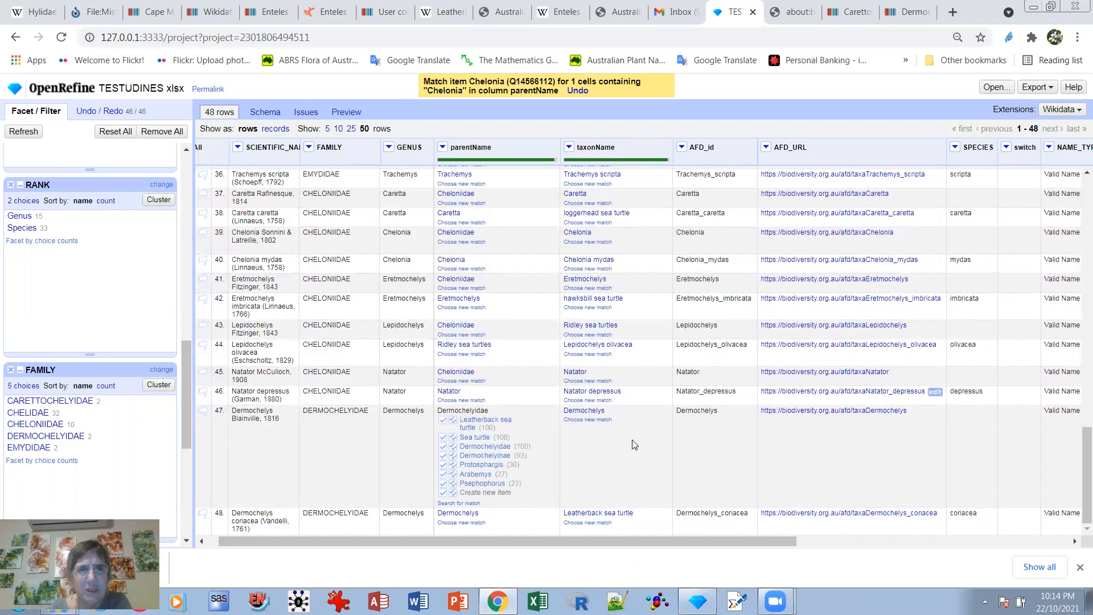
pyautogui.click(459, 503)
pyautogui.moveTo(486, 446)
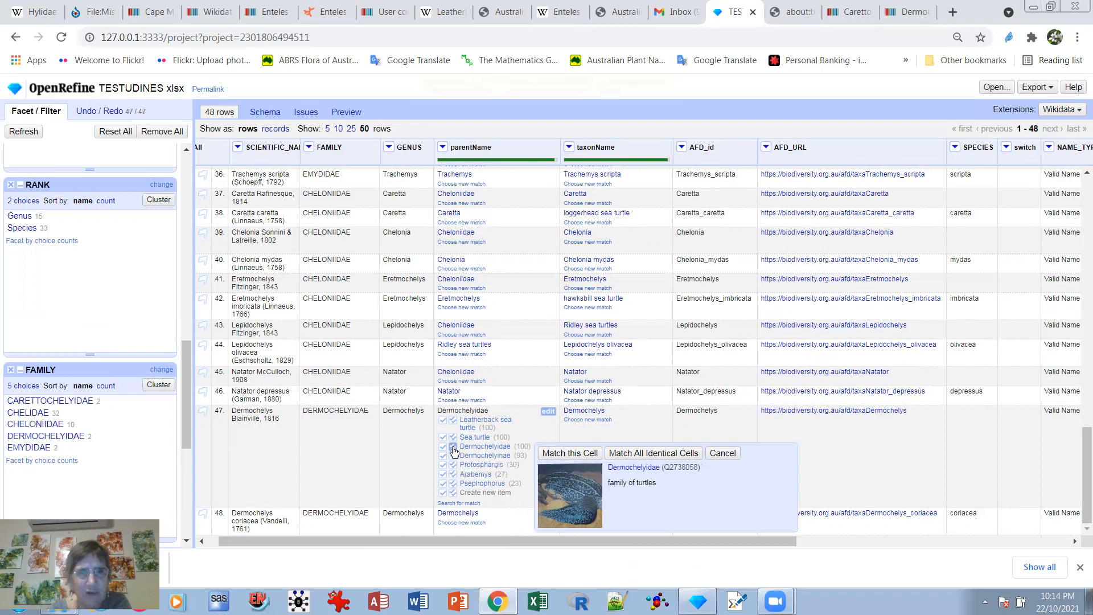
pyautogui.click(453, 447)
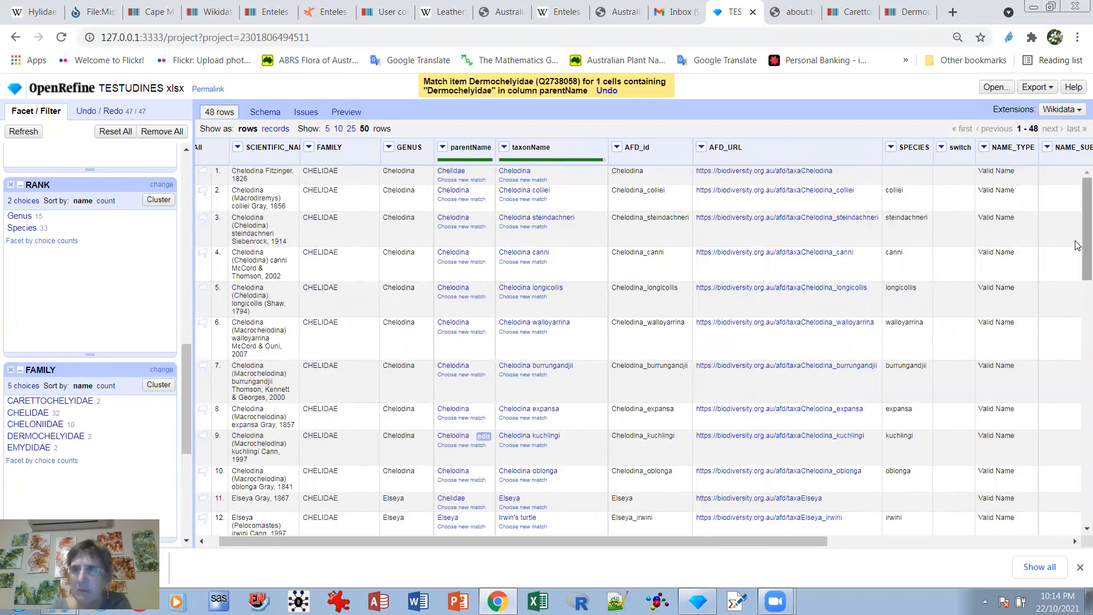
# Check the remaining parentName matches through the last row and convert all values in the RANK column to lowercase.
pyautogui.scroll(-8, 1077, 245)
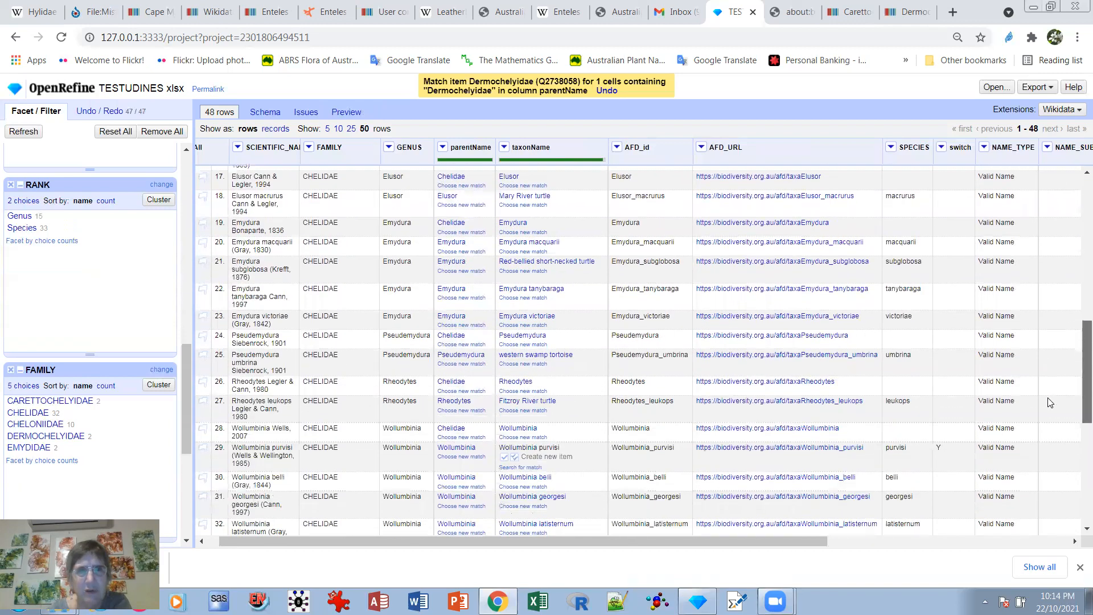
pyautogui.scroll(-8, 1050, 402)
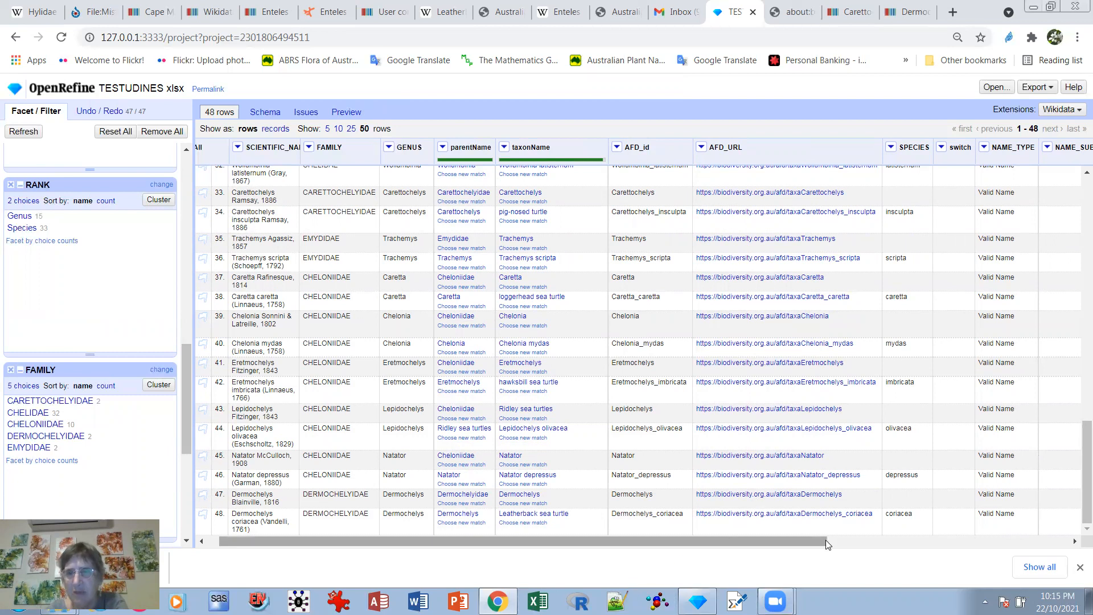
pyautogui.moveTo(810, 541); pyautogui.dragTo(1076, 531)
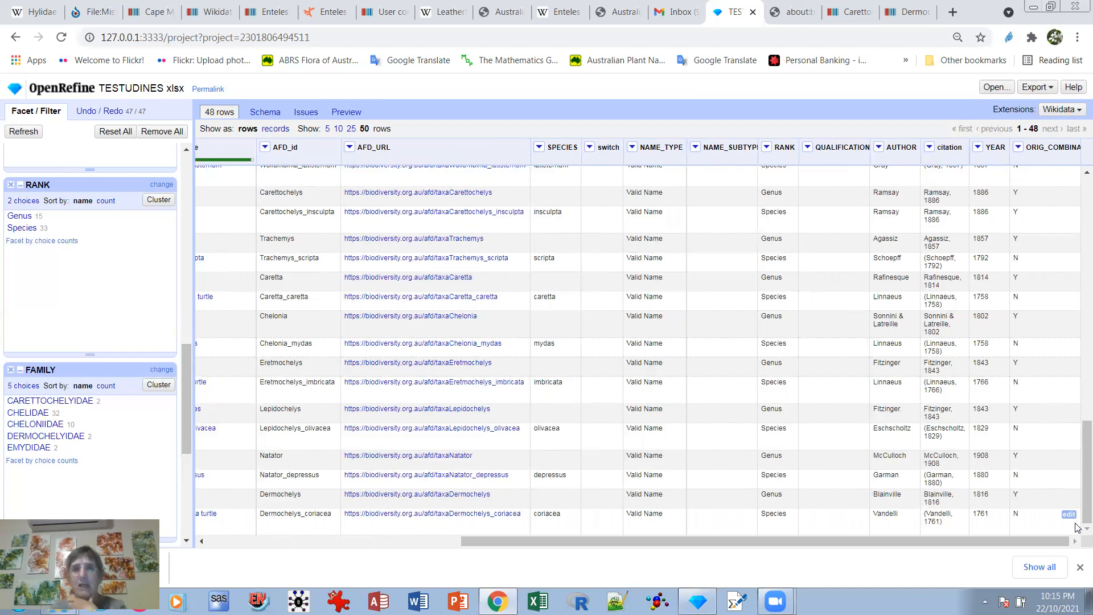
pyautogui.click(766, 147)
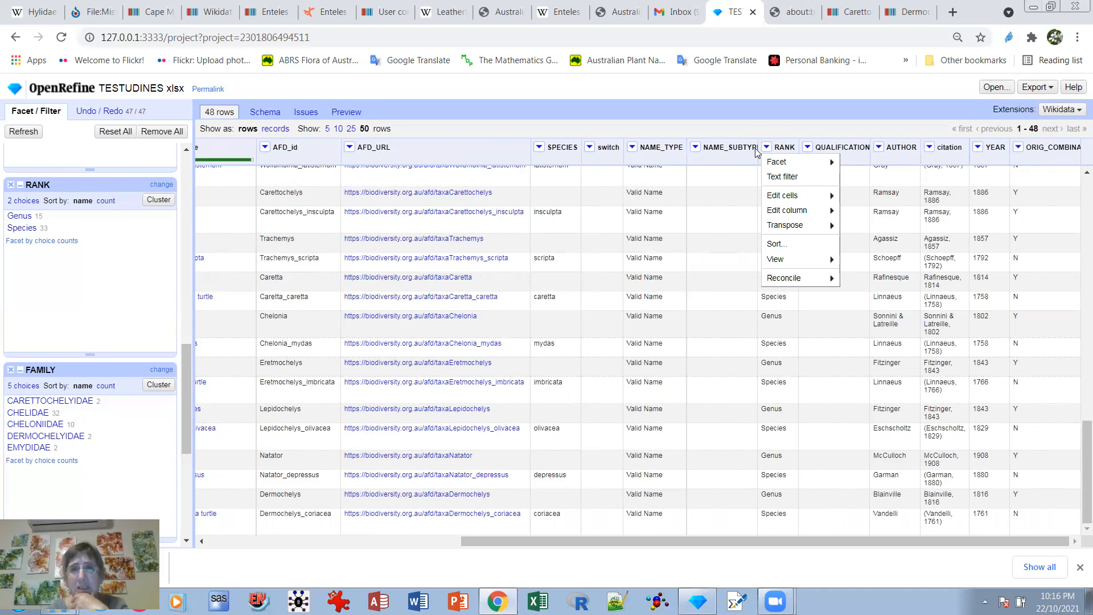
pyautogui.moveTo(787, 213)
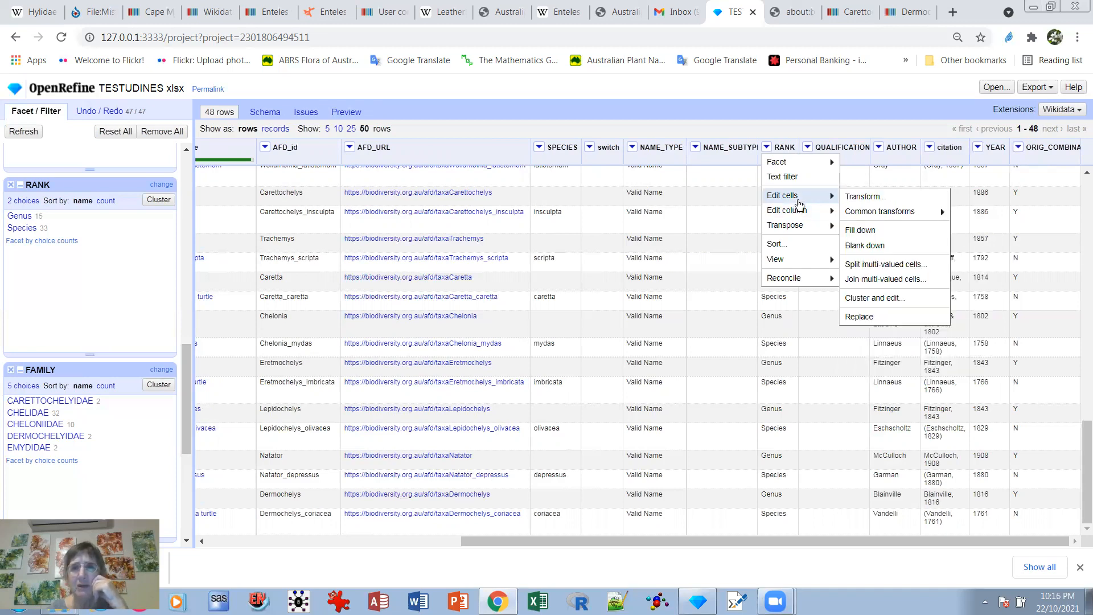
pyautogui.moveTo(867, 212)
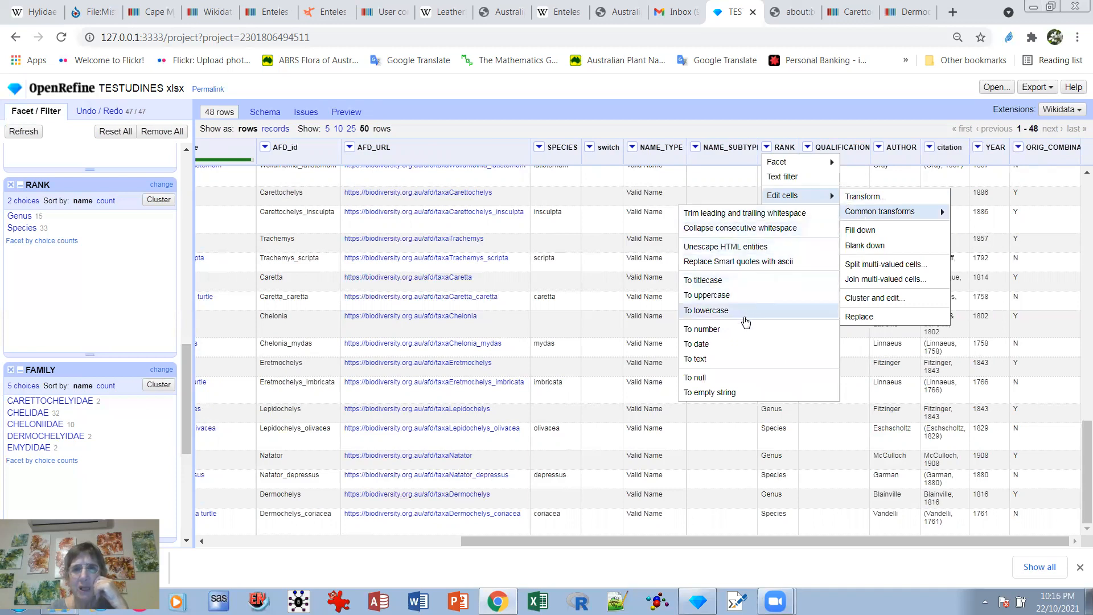
pyautogui.click(700, 310)
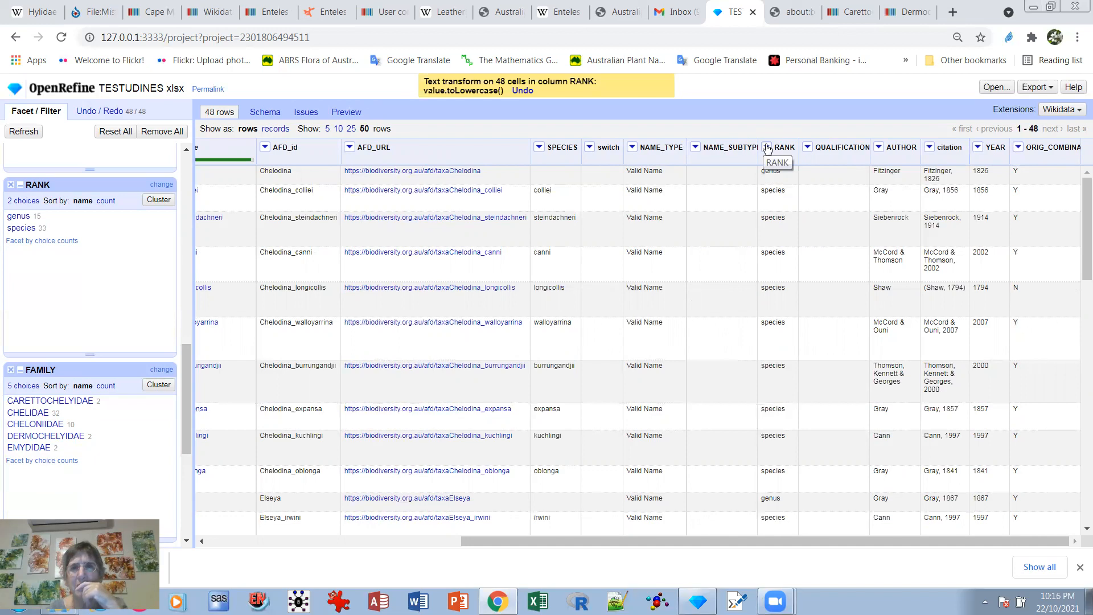
# Start a new column based on the RANK column and name it Description.
pyautogui.click(767, 147)
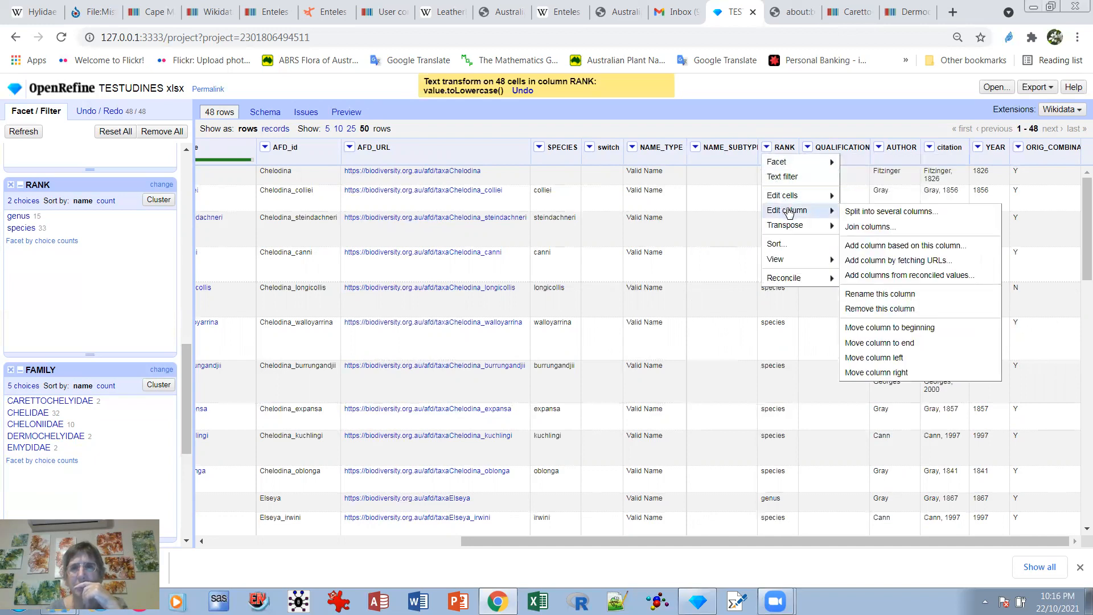
pyautogui.click(867, 244)
pyautogui.click(429, 181)
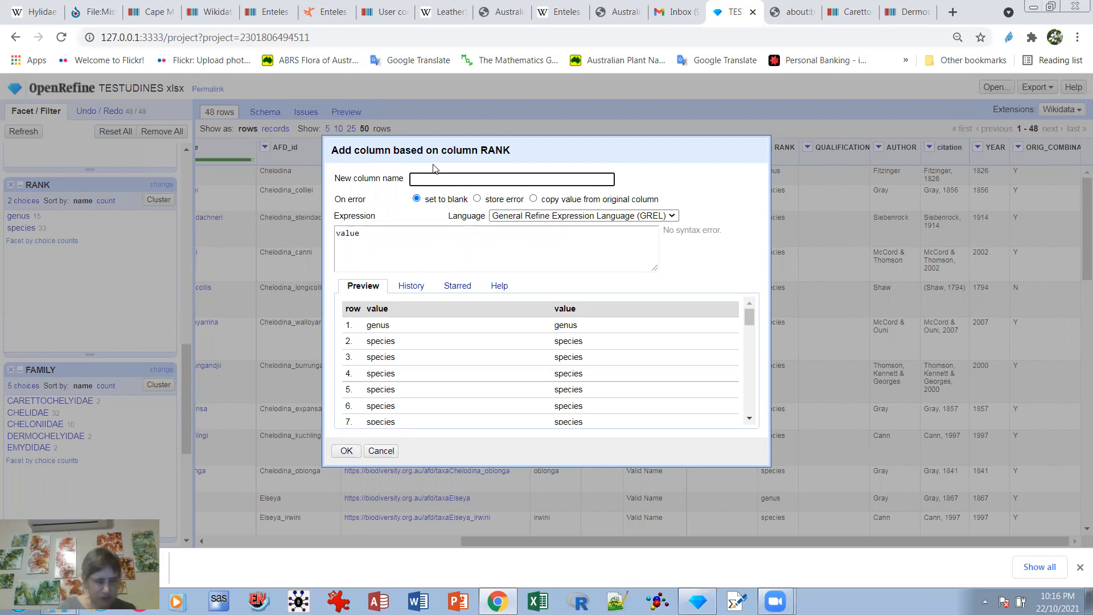
pyautogui.write('De')
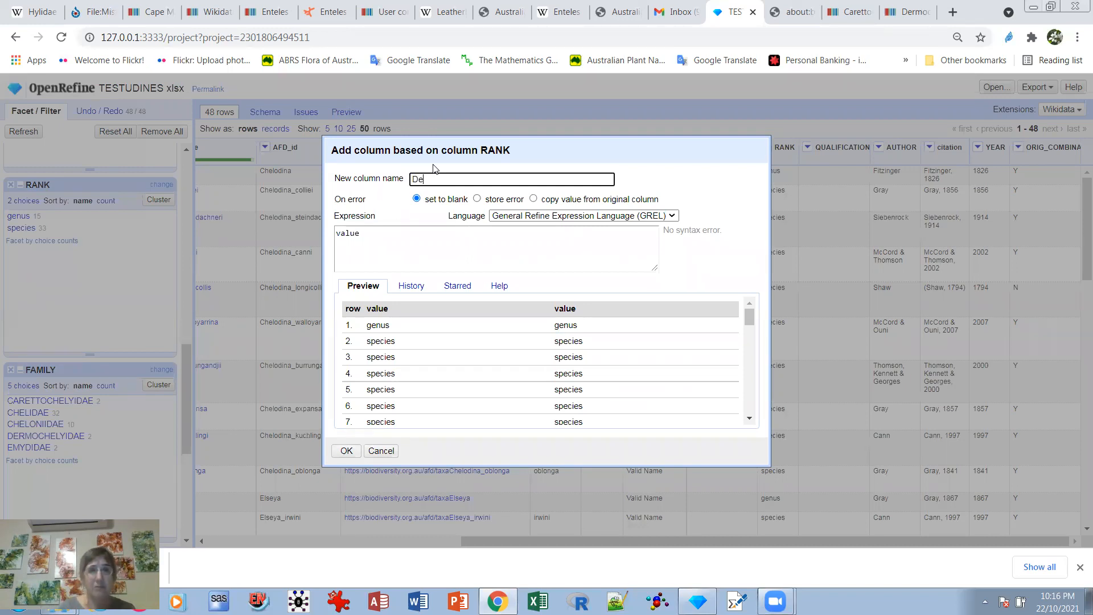
pyautogui.write('scription')
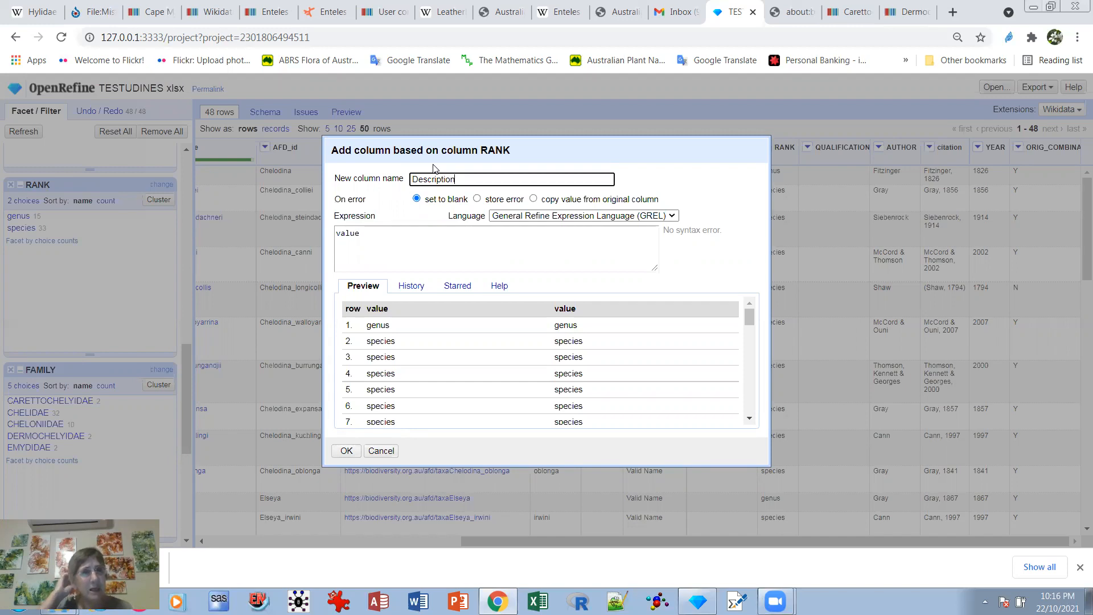
# Set the Description column's GREL expression to value+" of reptile" and create the column.
pyautogui.click(360, 233)
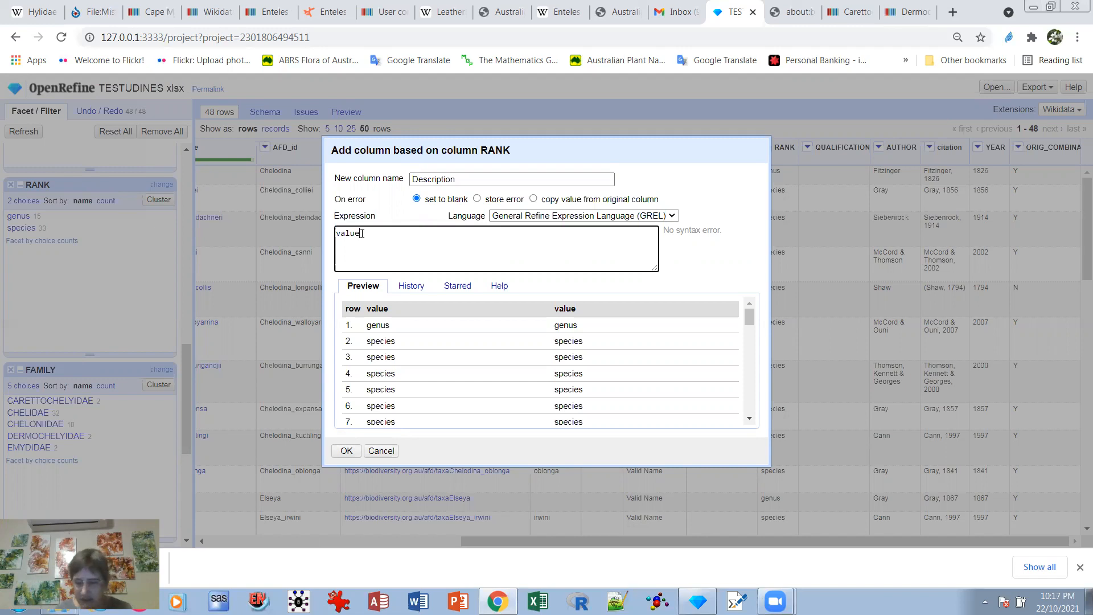
pyautogui.write('+')
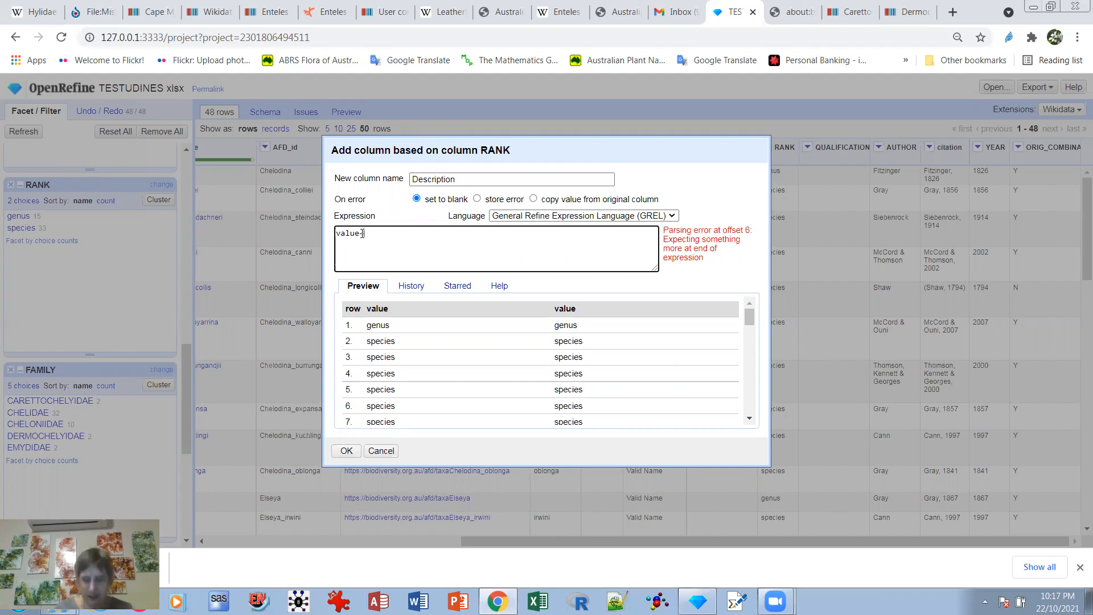
pyautogui.write('"')
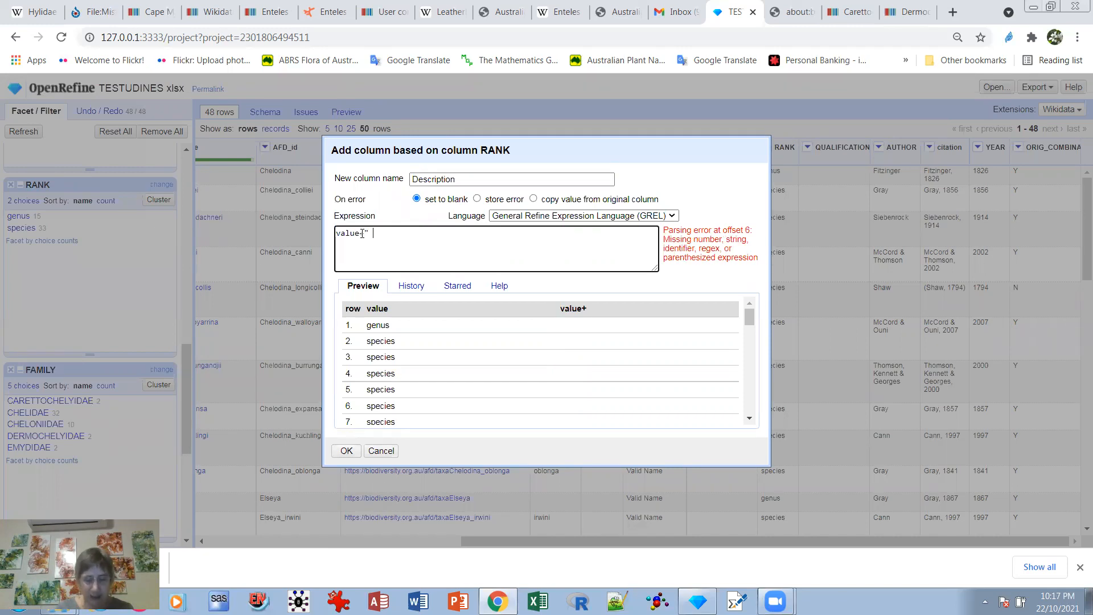
pyautogui.write(' o')
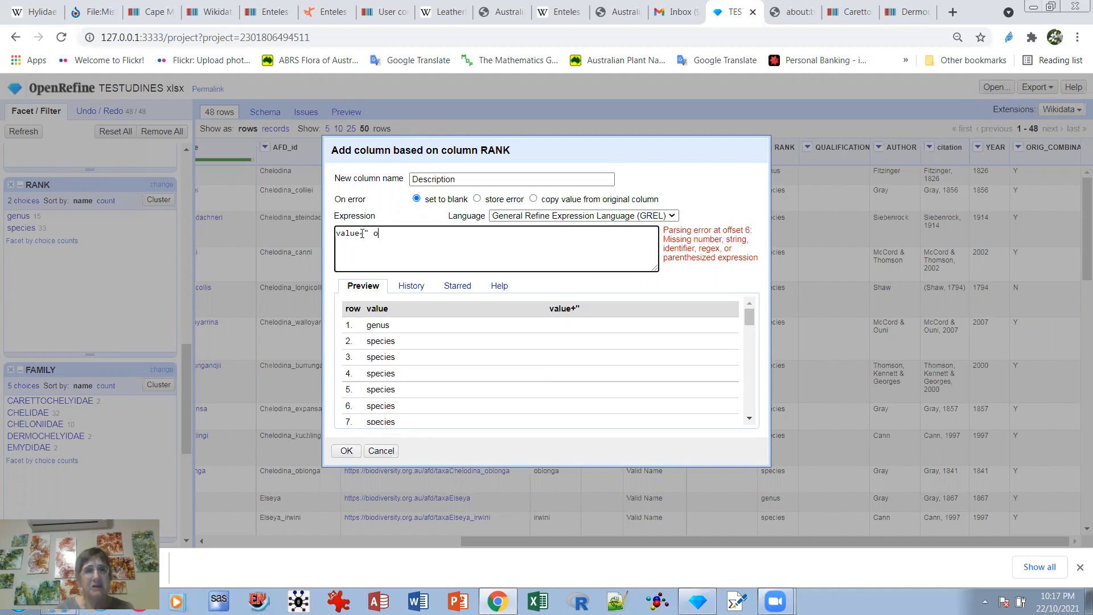
pyautogui.write('f reptile')
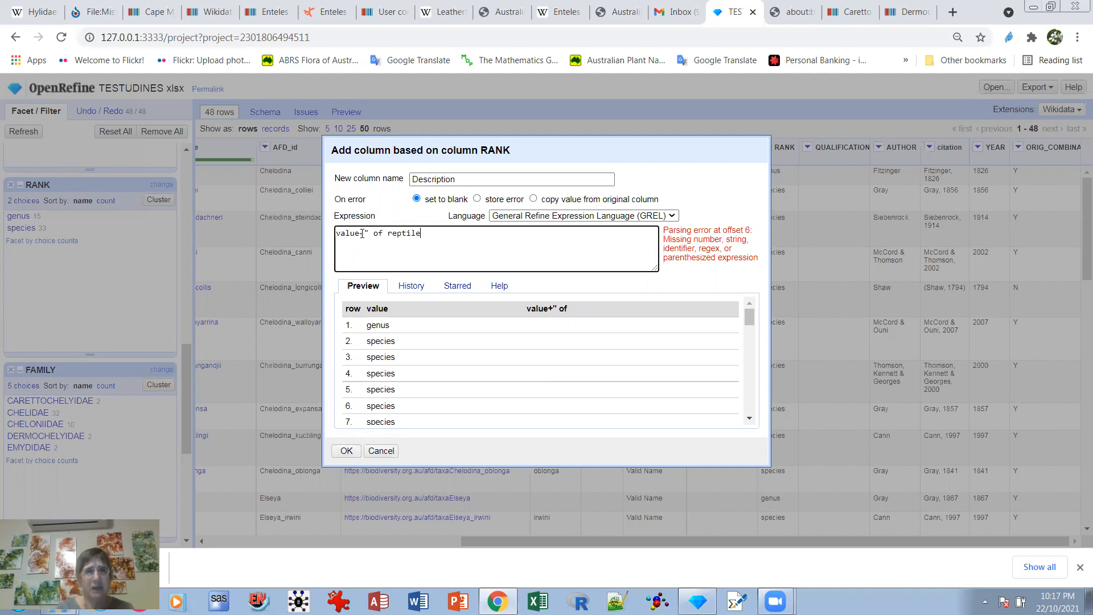
pyautogui.write('"')
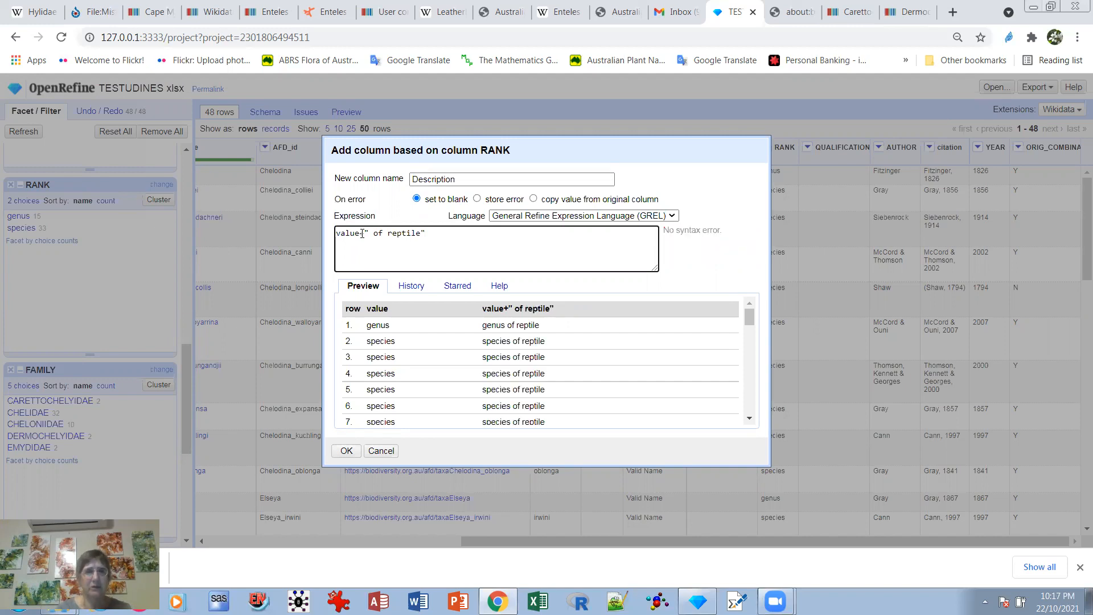
pyautogui.click(345, 451)
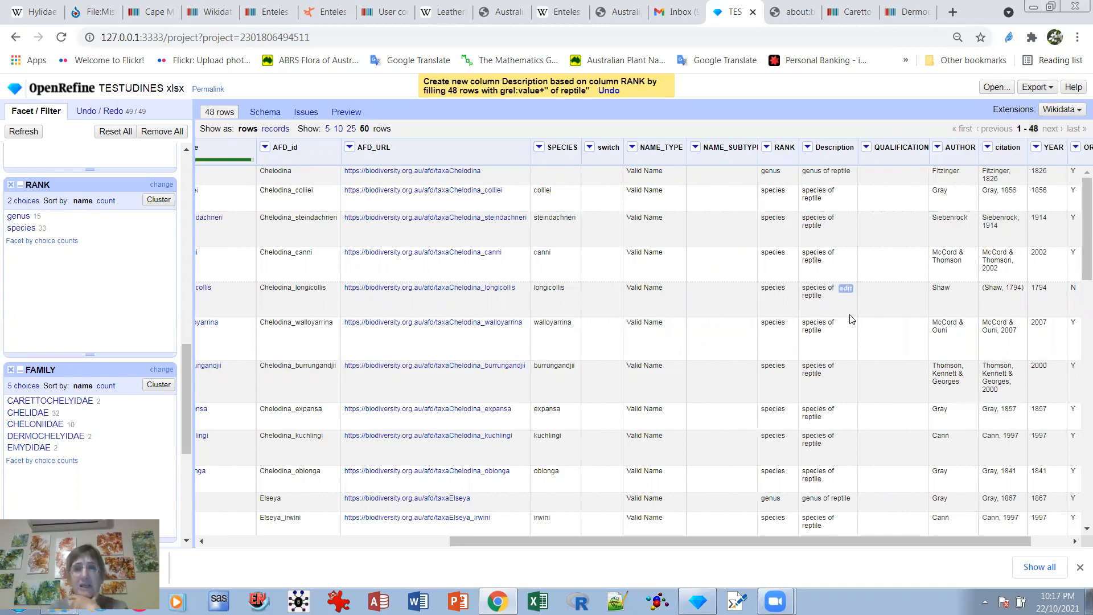
# Reconcile the RANK column with the Wikidata (en) service against the type taxonomic rank (Q427626), auto-matching high-confidence candidates.
pyautogui.click(766, 147)
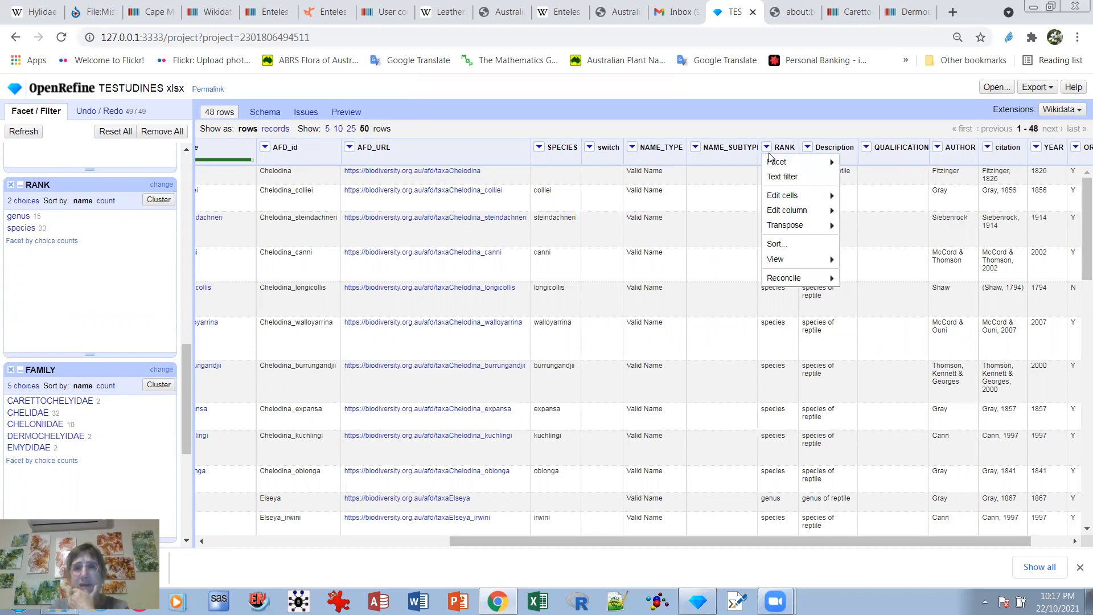
pyautogui.moveTo(777, 278)
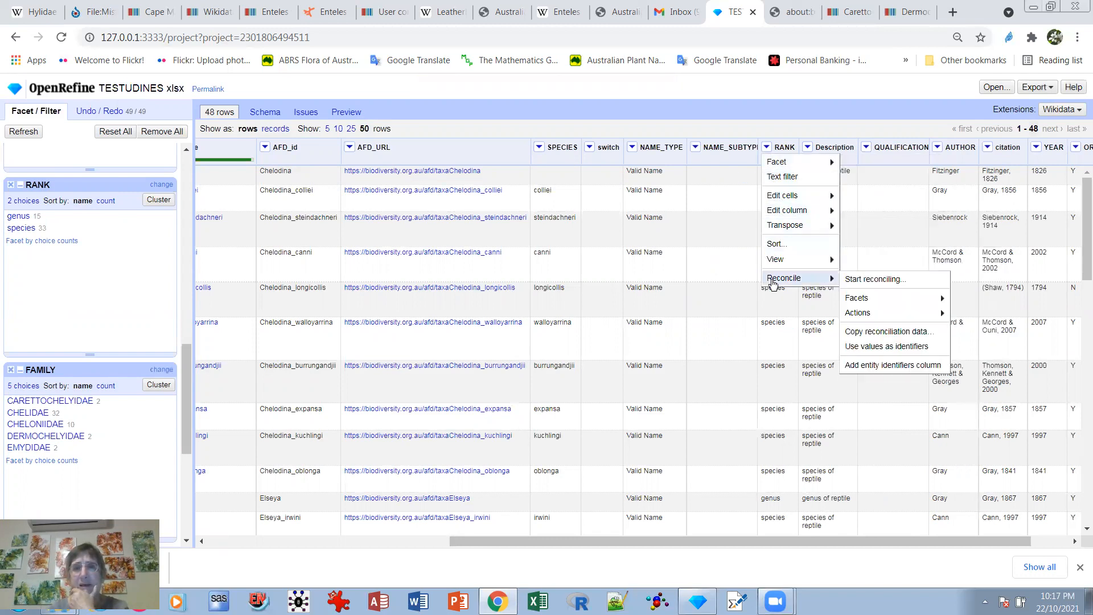
pyautogui.click(865, 283)
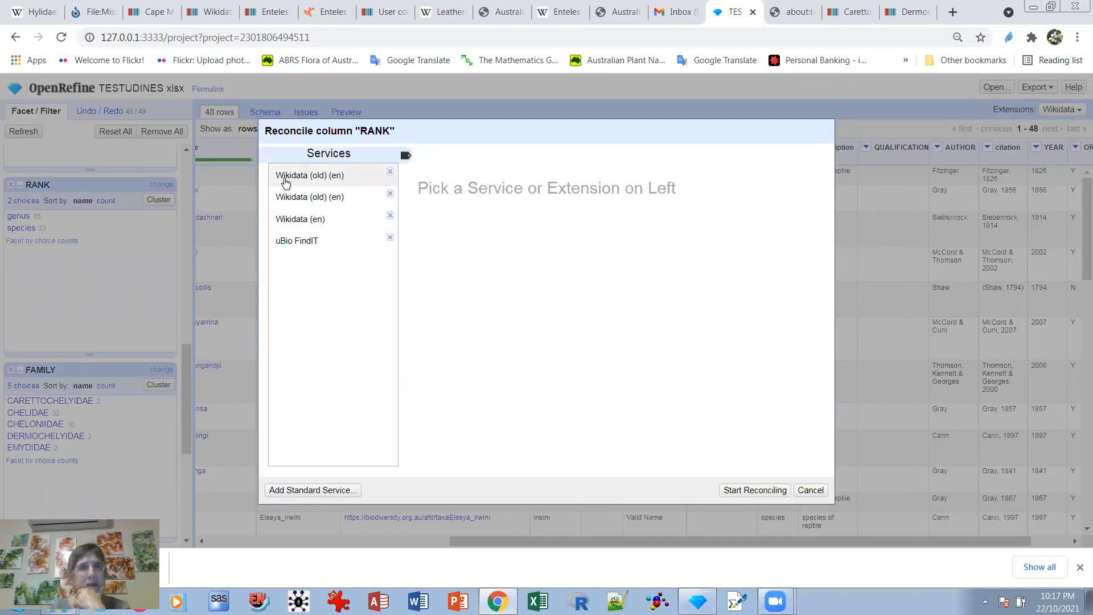
pyautogui.click(288, 222)
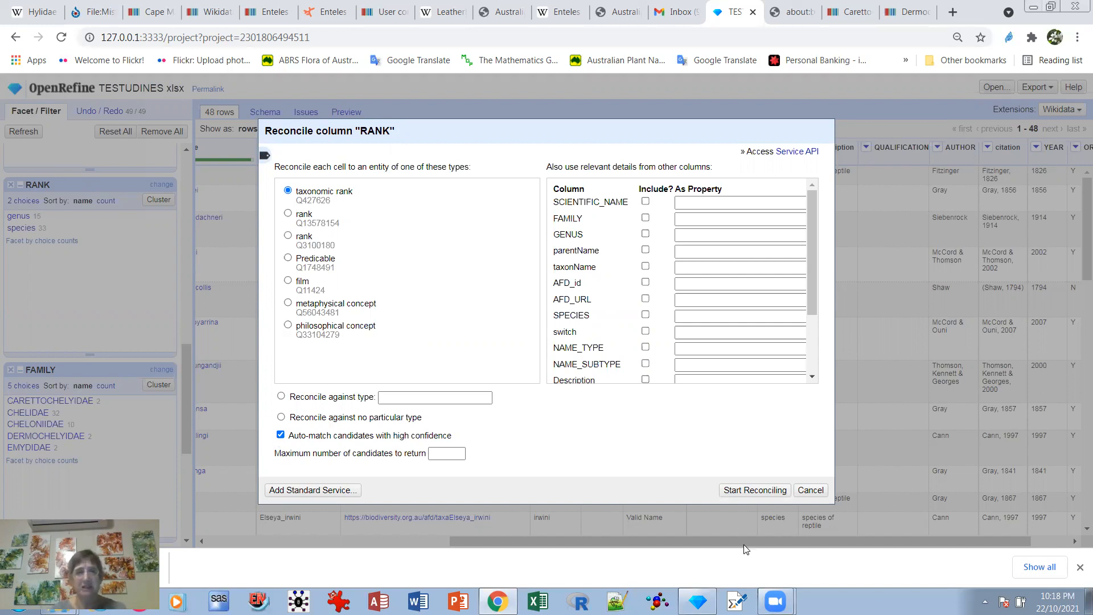
pyautogui.click(741, 491)
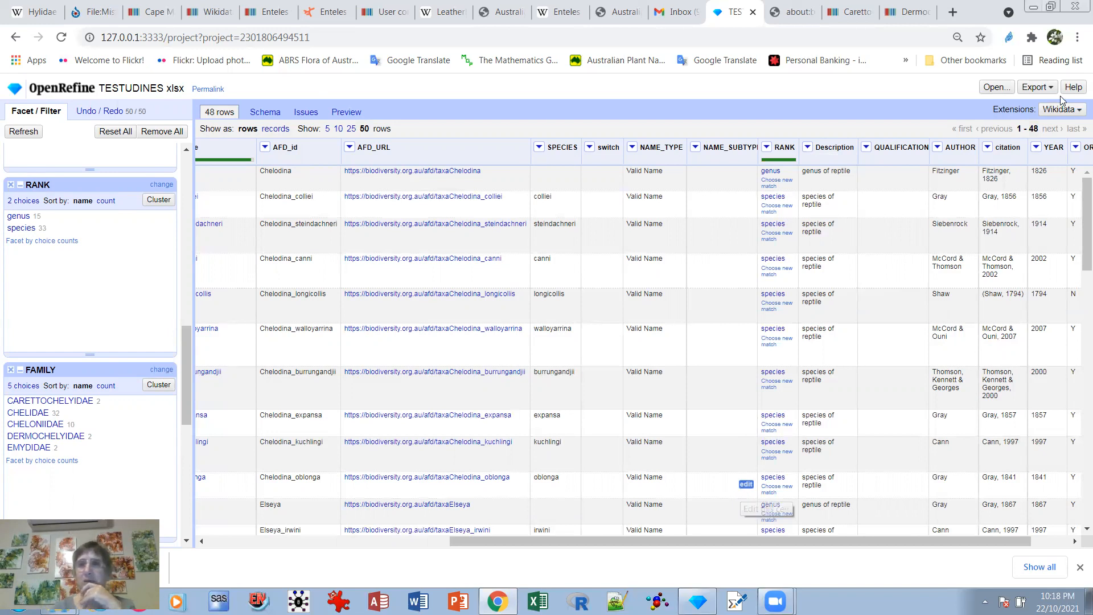
# Review the existing Wikidata schema and return to the table rows.
pyautogui.click(1059, 112)
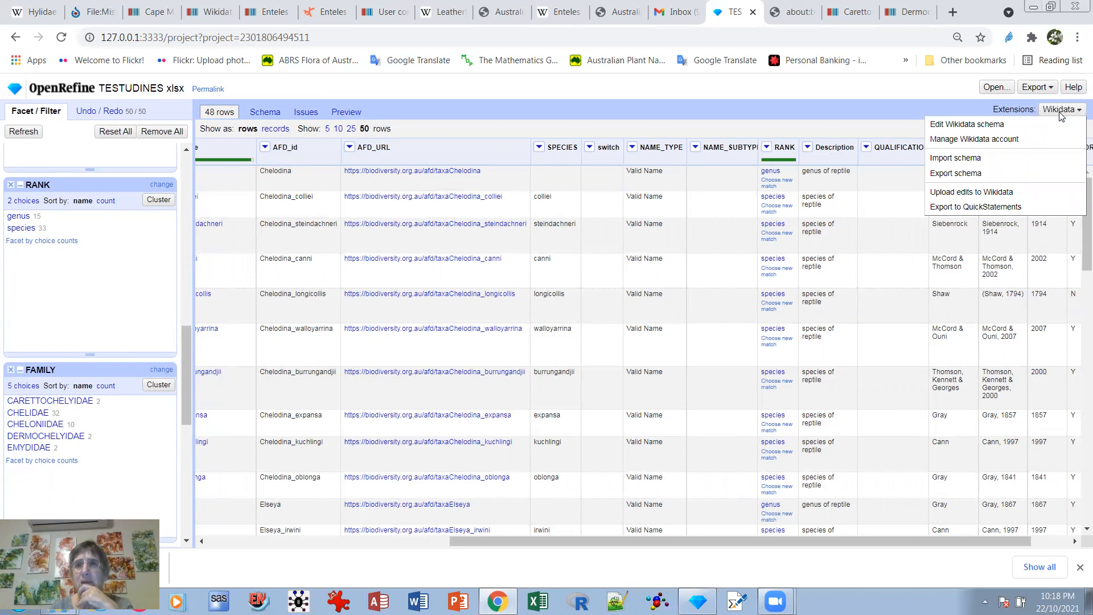
pyautogui.click(973, 125)
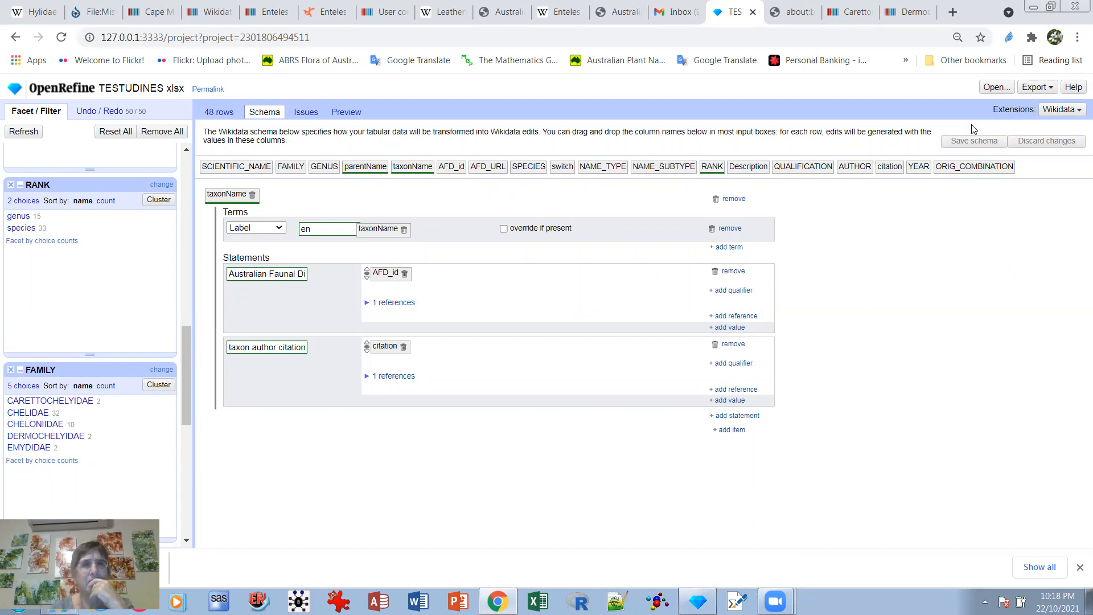
pyautogui.click(219, 114)
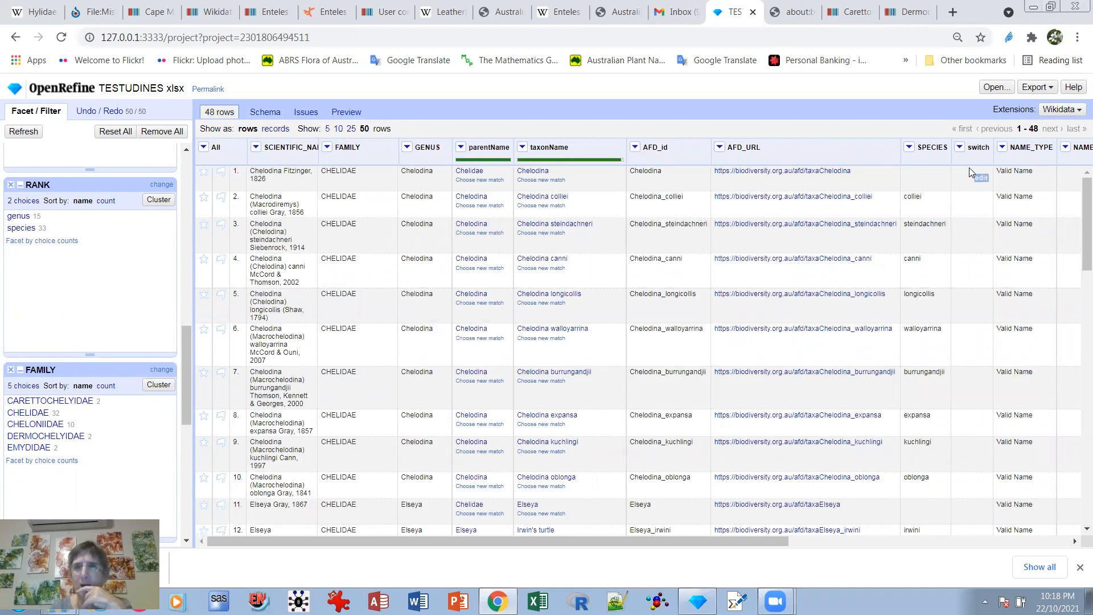
# Filter the rows to Y with a text facet on the switch column and set Wollumbinia purvisi in taxonName as a new item.
pyautogui.click(960, 148)
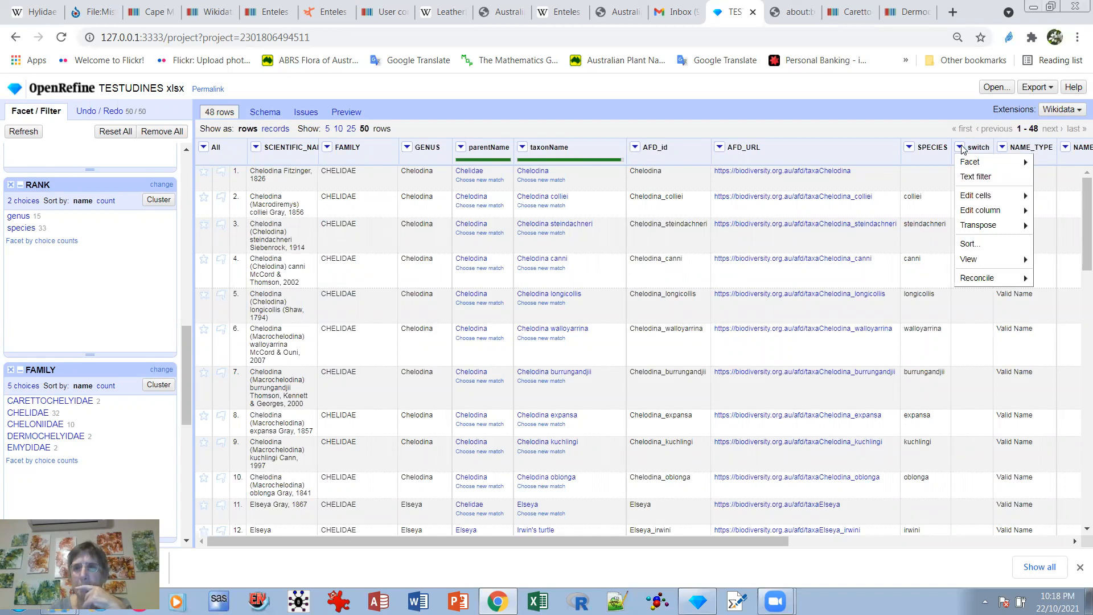
pyautogui.moveTo(970, 165)
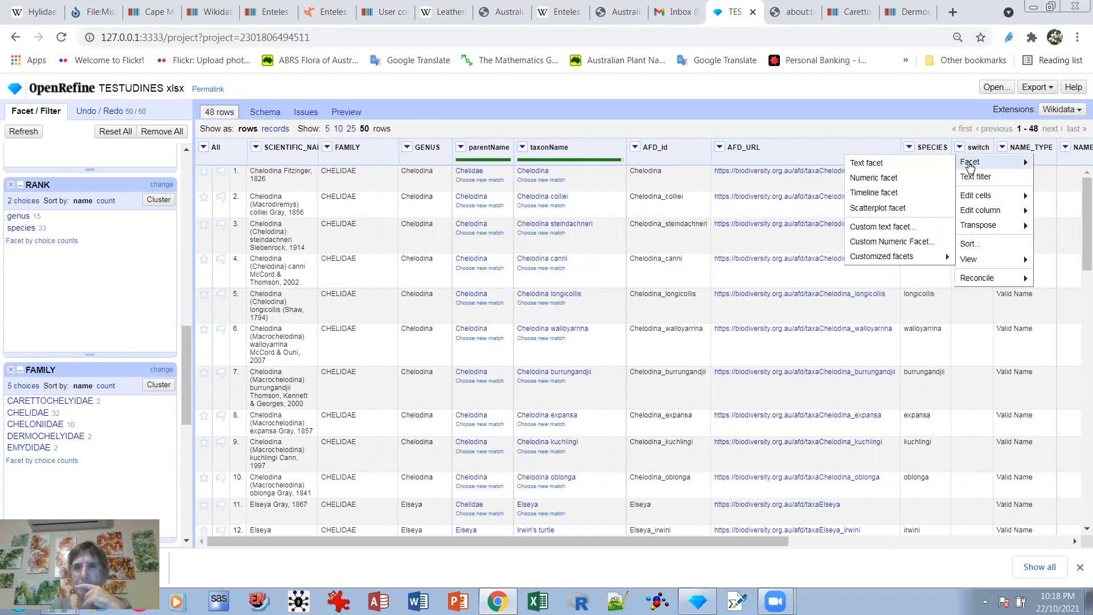
pyautogui.click(885, 165)
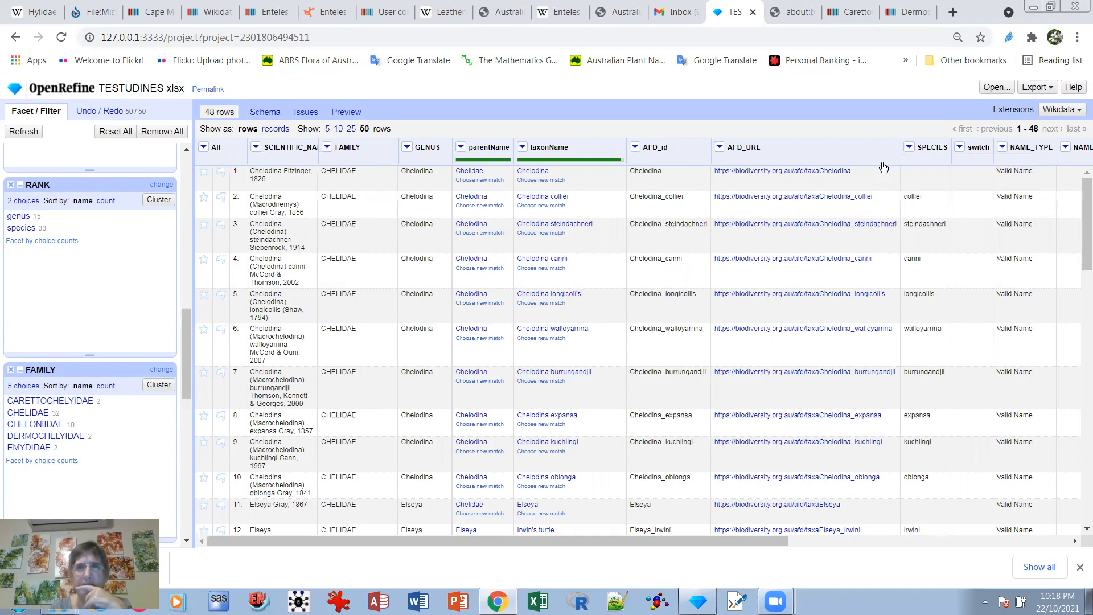
pyautogui.moveTo(185, 381); pyautogui.dragTo(186, 538)
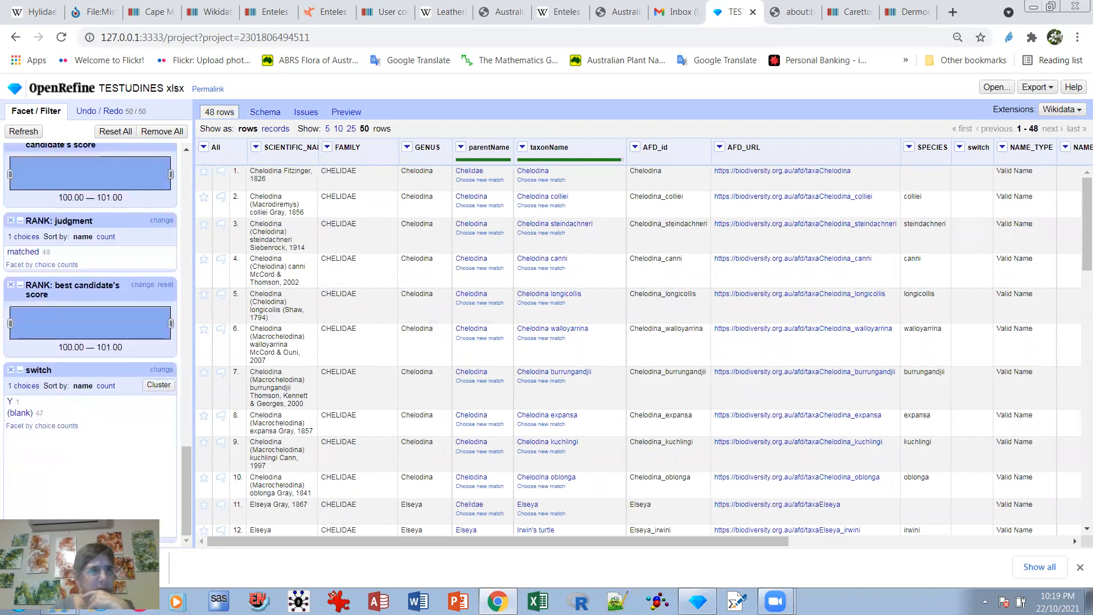
pyautogui.click(10, 401)
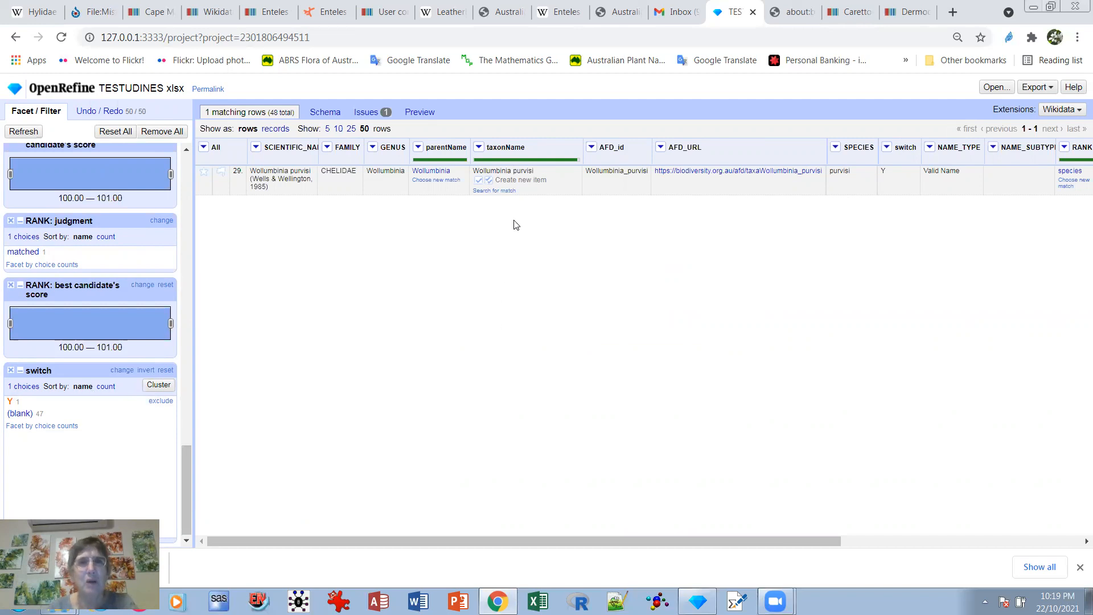
pyautogui.click(488, 180)
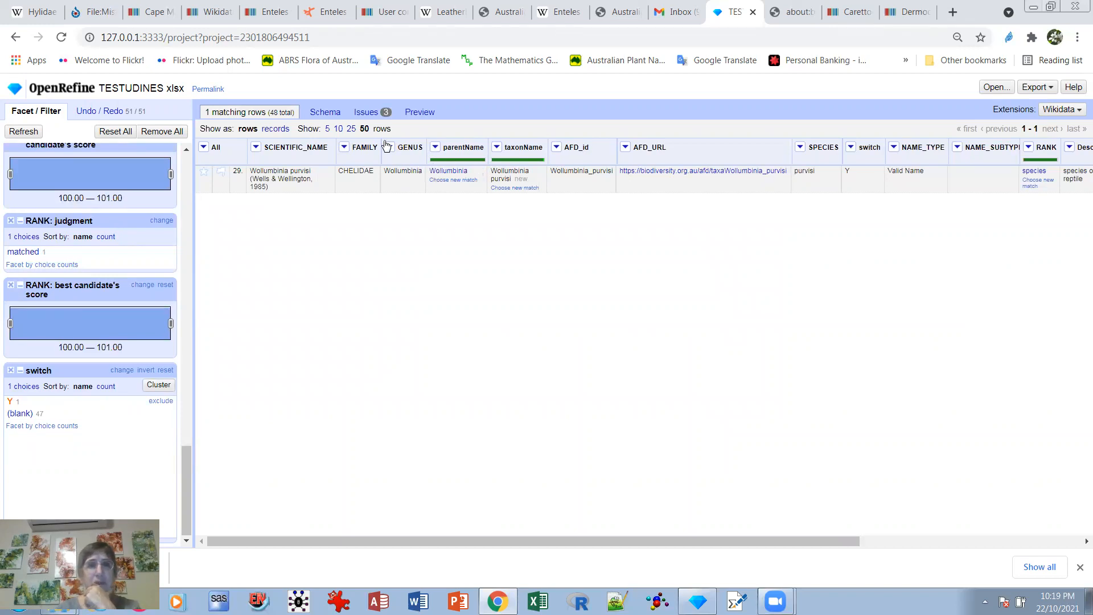
# Check the schema issues and add an instance of (P31) statement with the value taxon (Q16521) to the taxonName item.
pyautogui.click(360, 113)
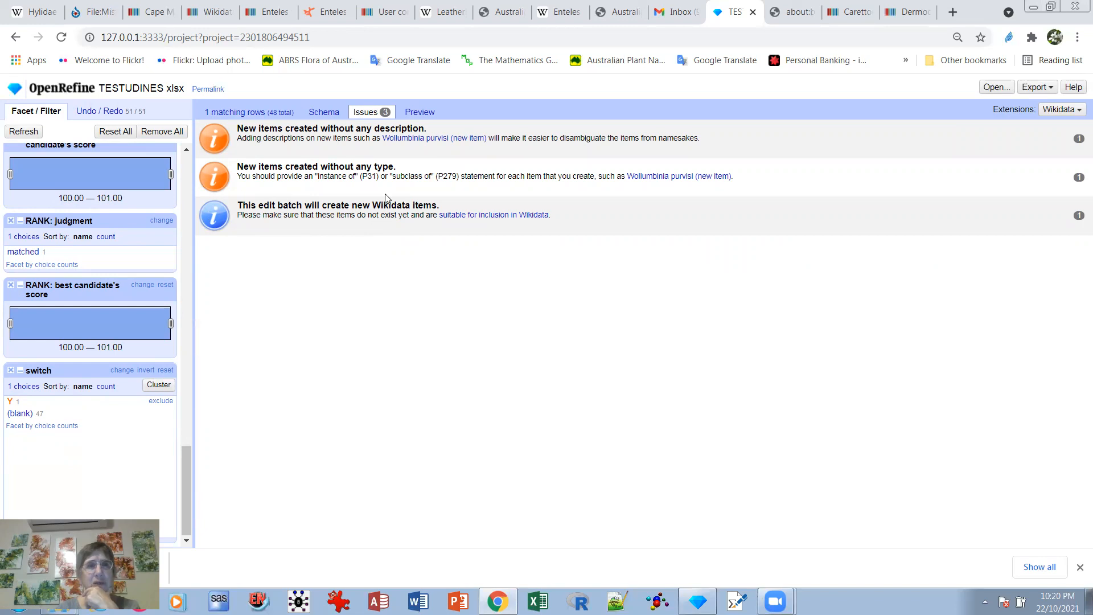
pyautogui.click(321, 113)
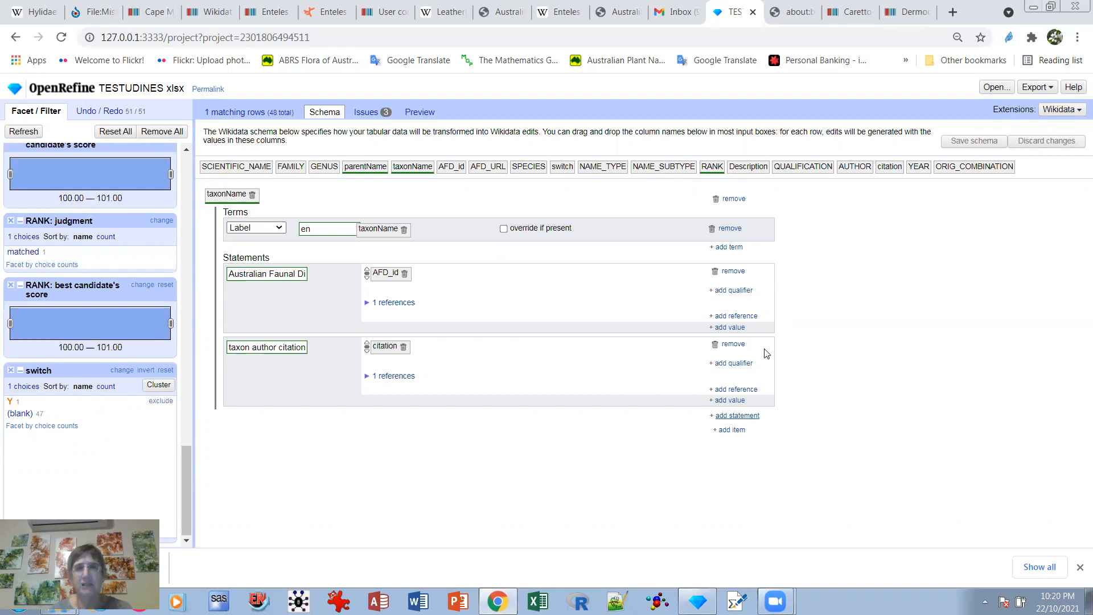
pyautogui.click(743, 417)
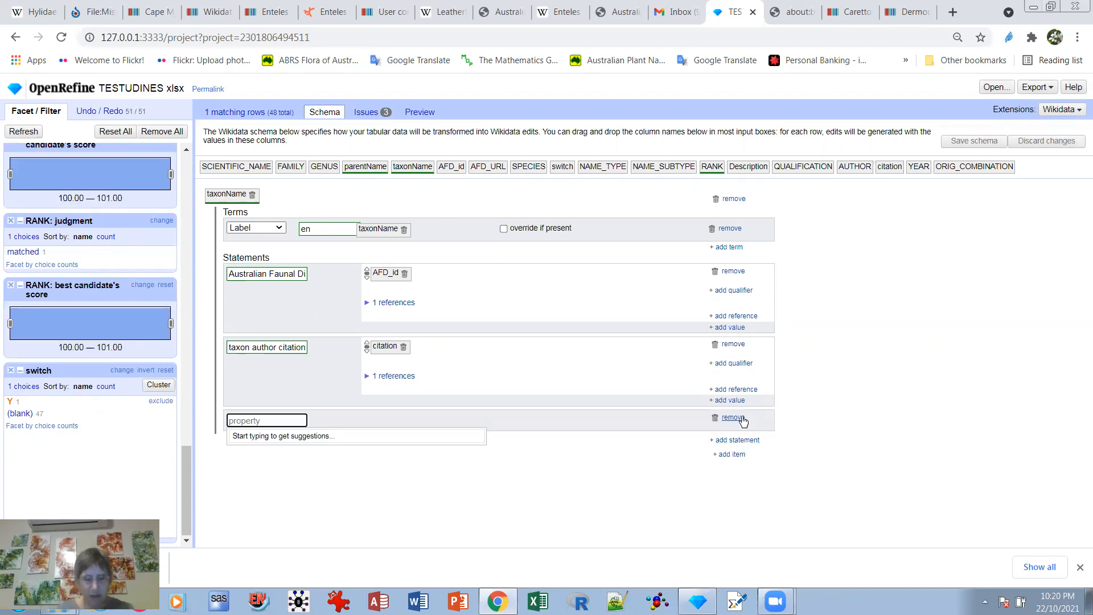
pyautogui.write('instance of')
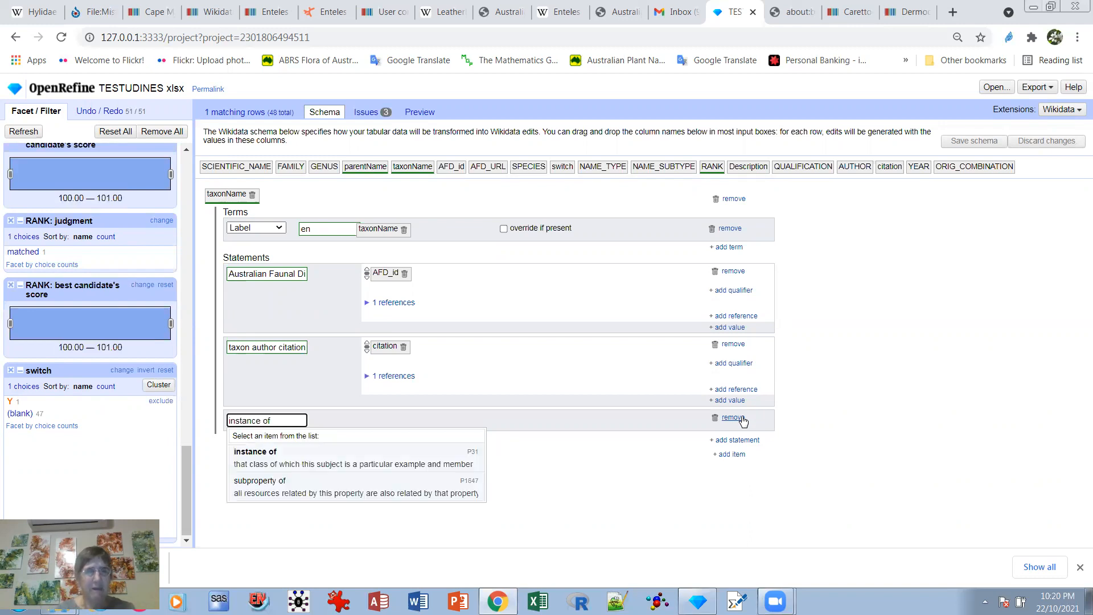
pyautogui.click(271, 462)
pyautogui.click(380, 421)
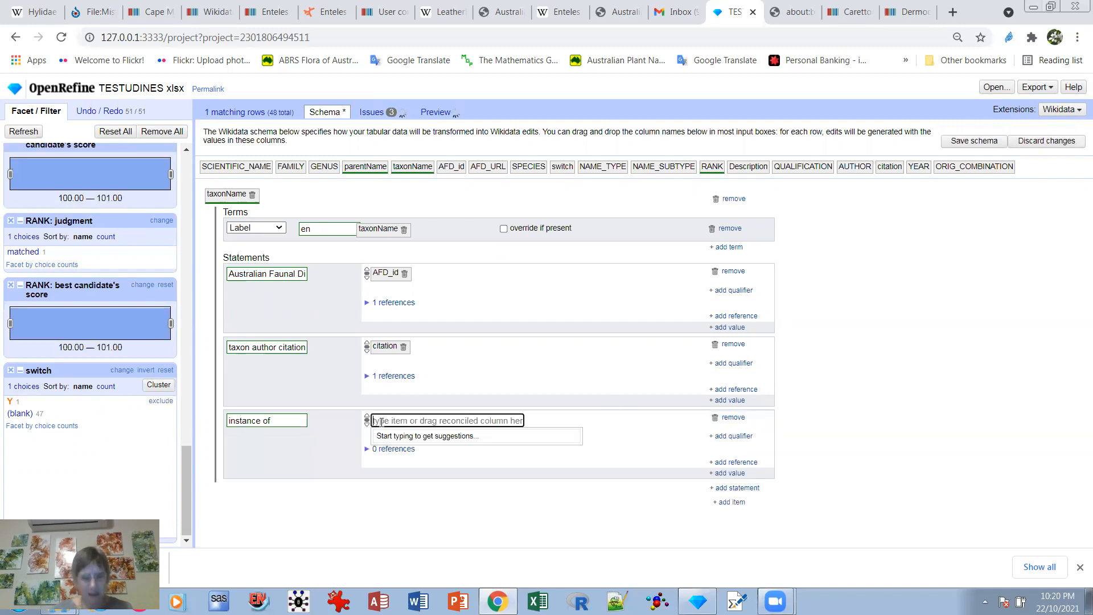
pyautogui.write('taxon')
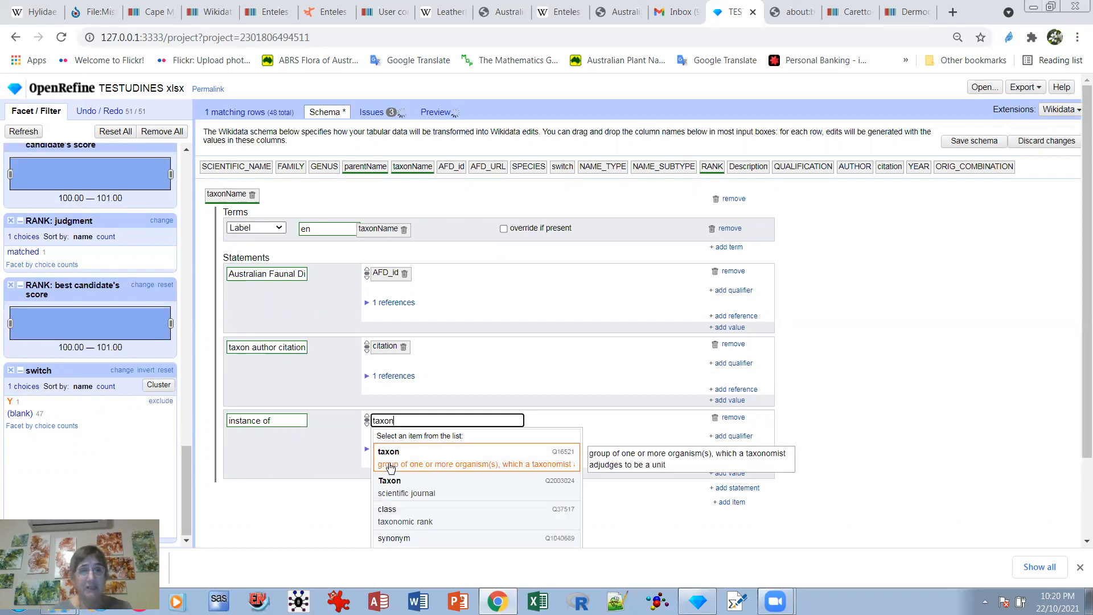
pyautogui.click(413, 460)
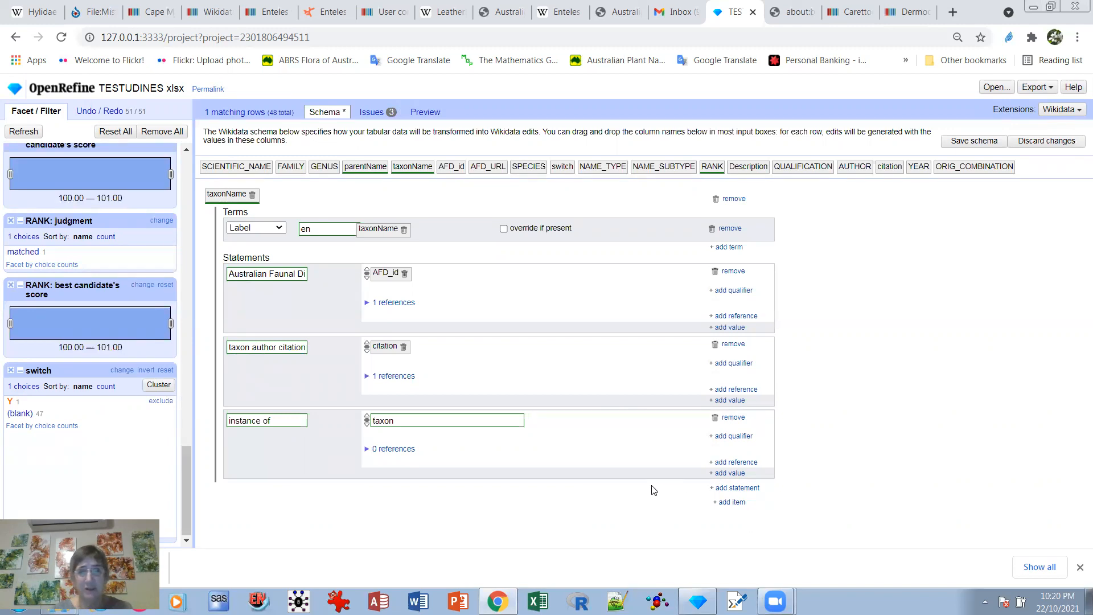
# Add a taxon name (P225) statement to the taxonName item, using the taxonName column as its value.
pyautogui.click(738, 488)
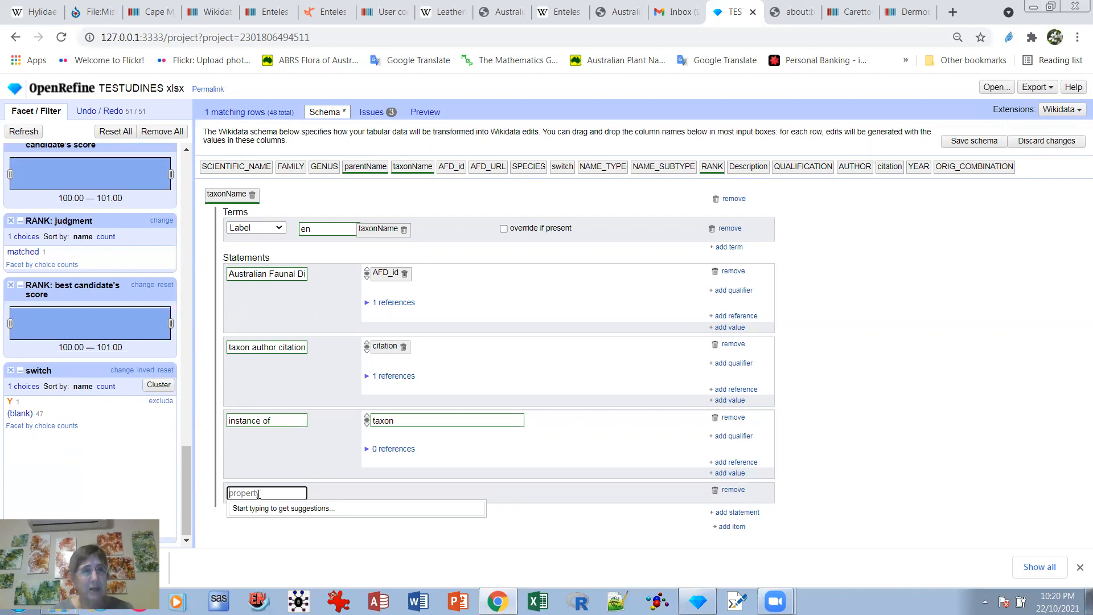
pyautogui.write('taxon n')
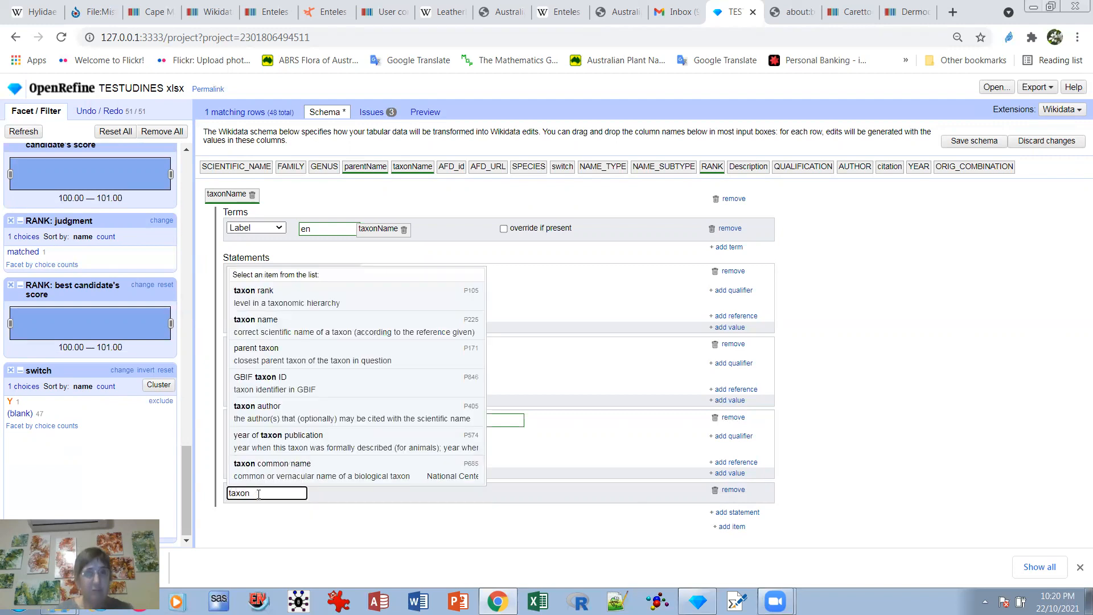
pyautogui.write('ame')
pyautogui.click(256, 530)
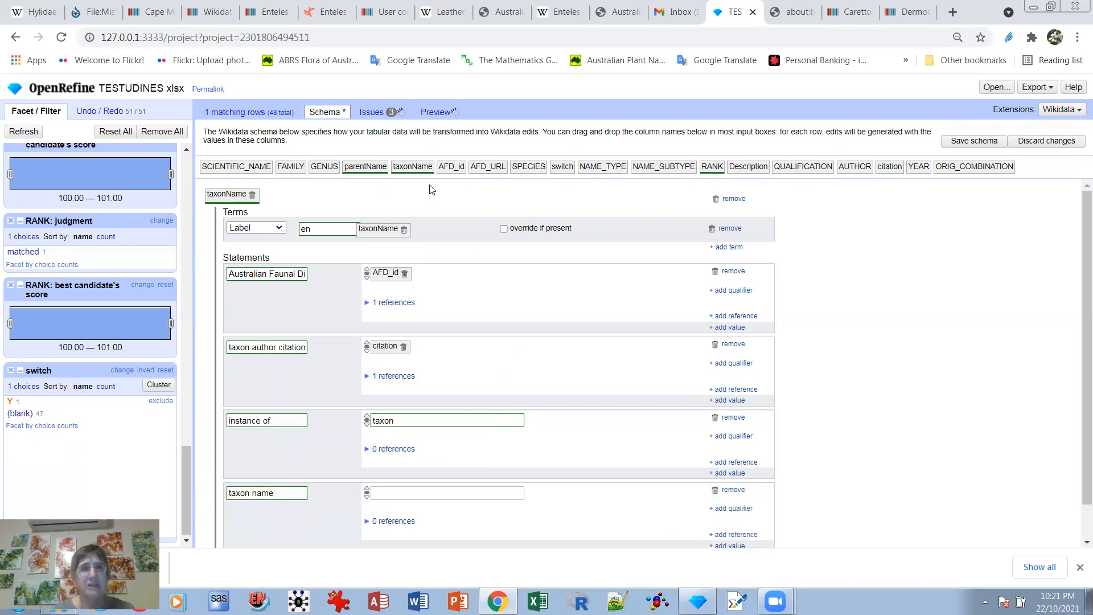
pyautogui.moveTo(410, 164); pyautogui.dragTo(431, 491)
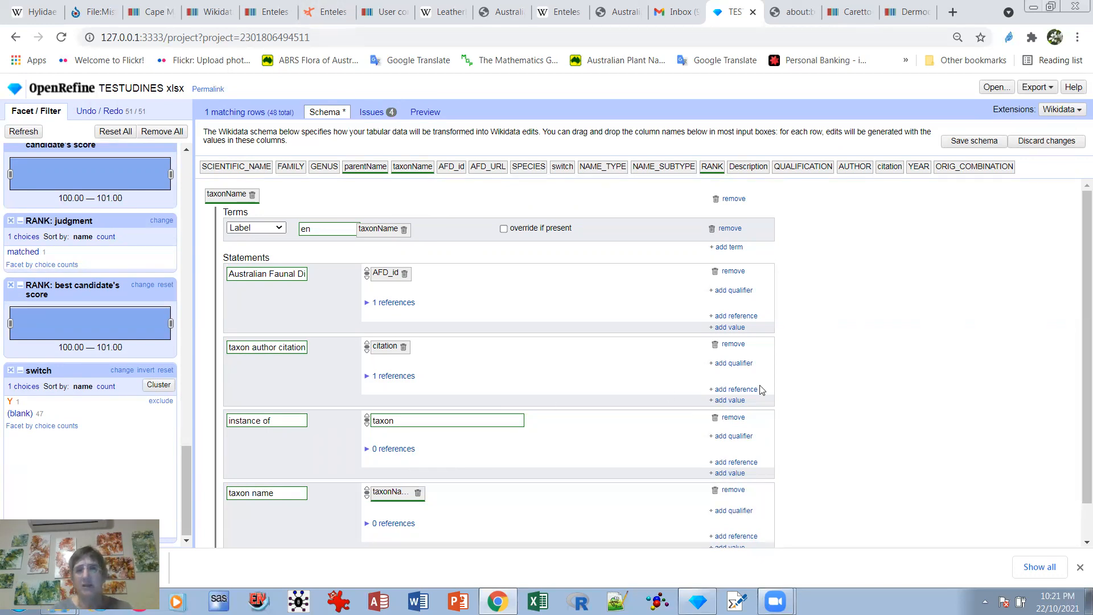
# Add a taxon rank (P105) statement to the taxonName item, using the reconciled RANK column as its value.
pyautogui.scroll(-1, 1077, 394)
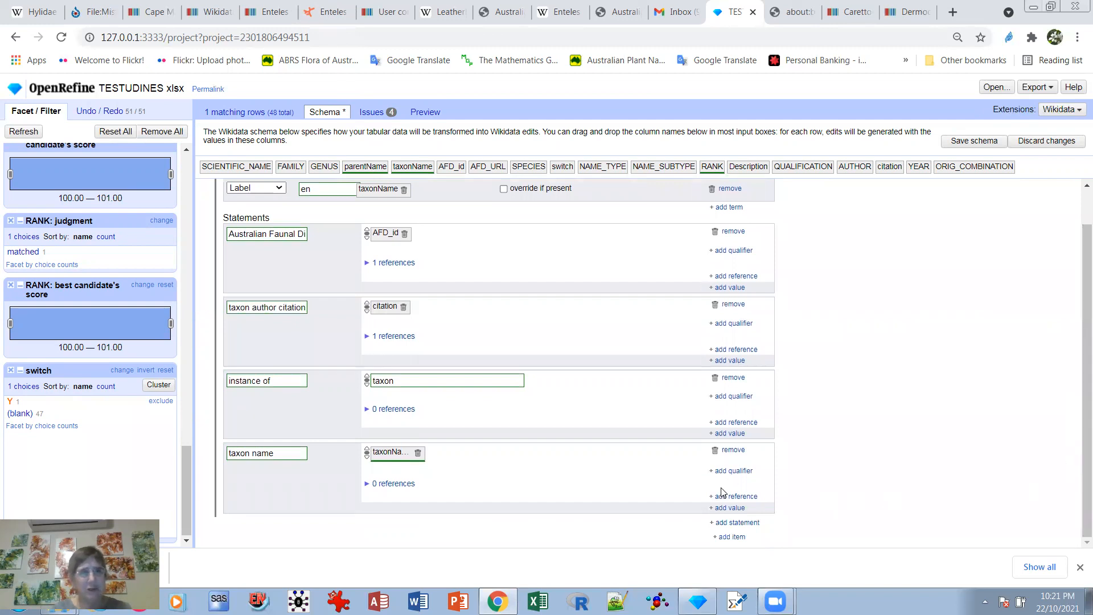
pyautogui.click(736, 522)
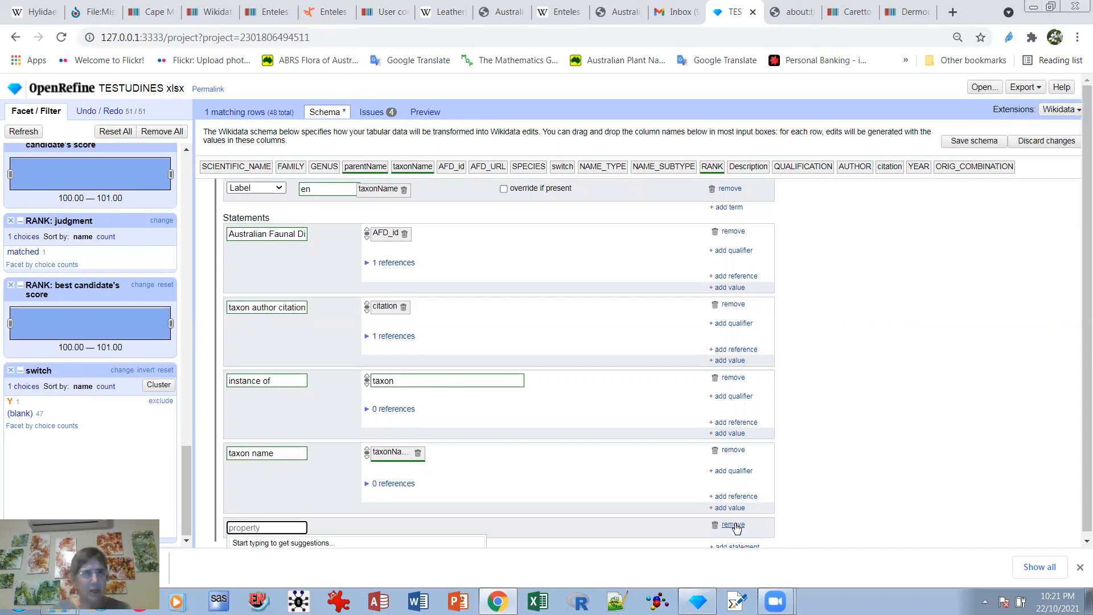
pyautogui.write('rang')
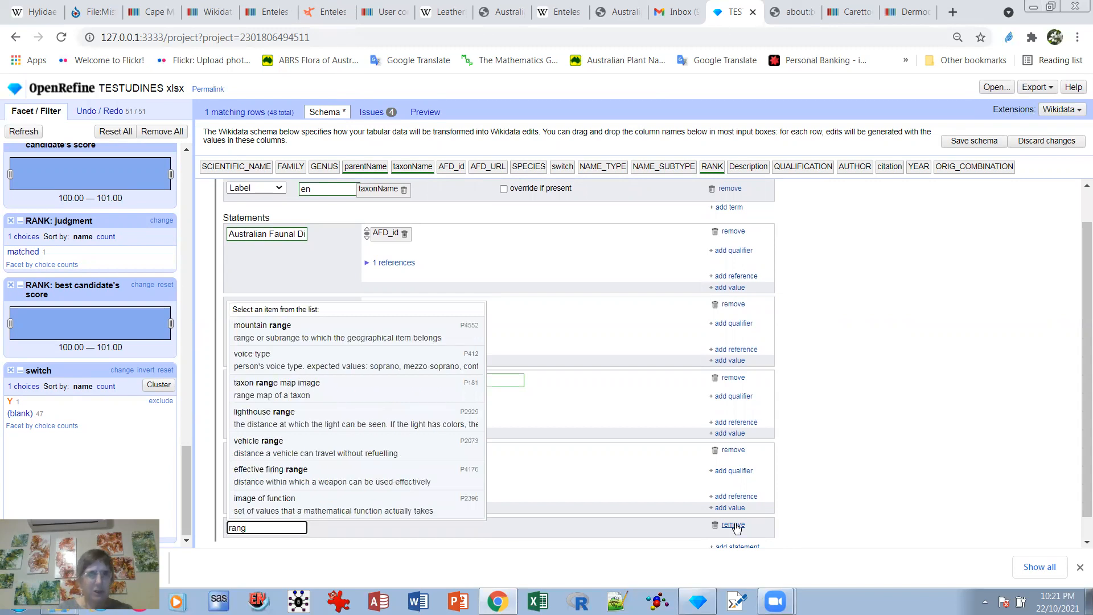
pyautogui.press('BackSpace')
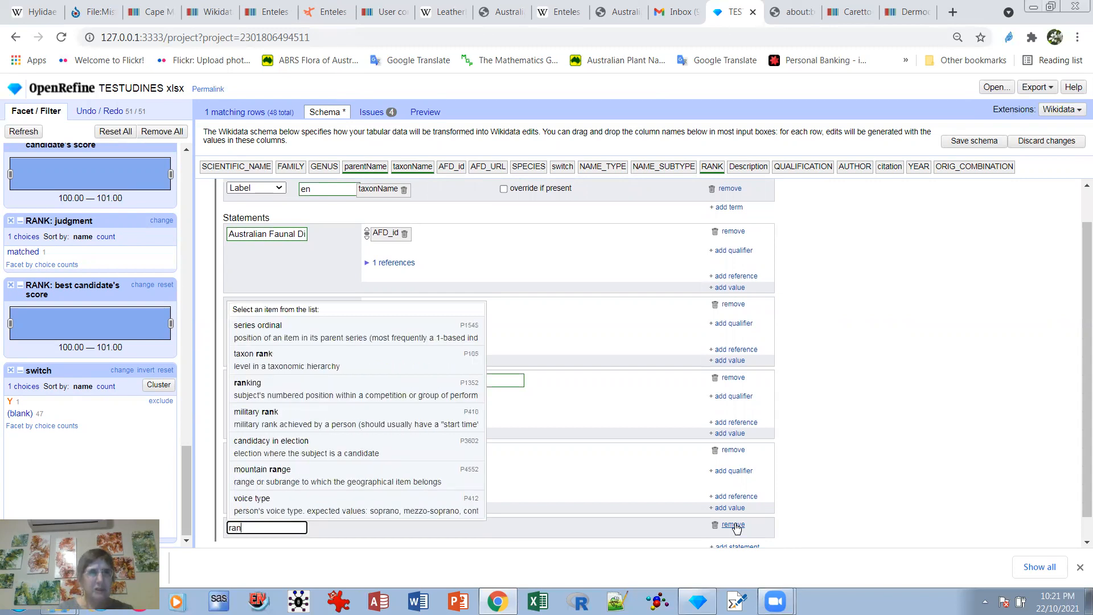
pyautogui.write('k')
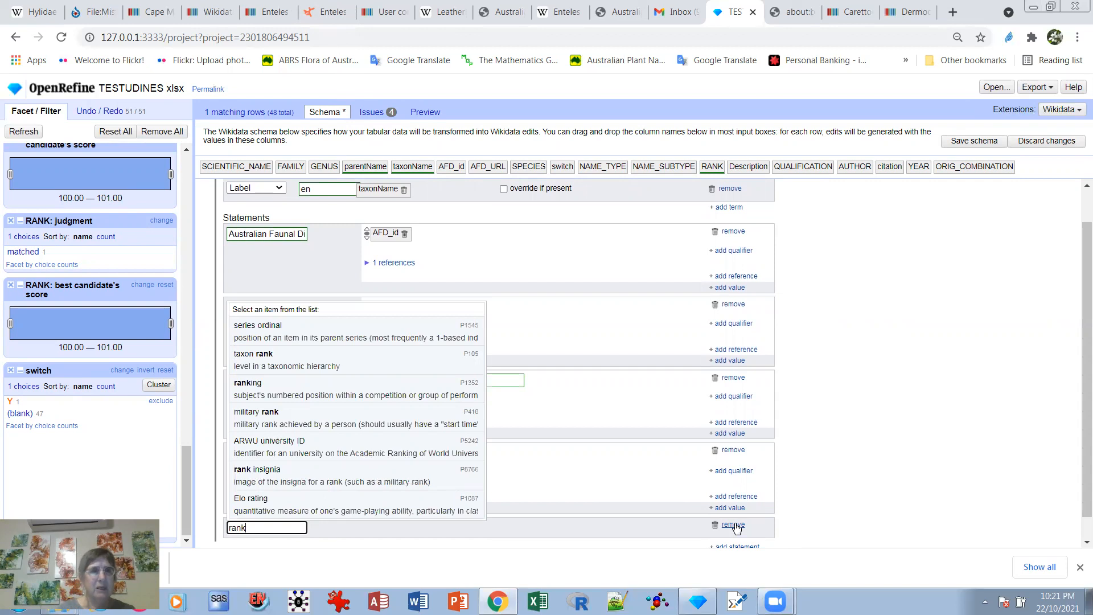
pyautogui.click(275, 361)
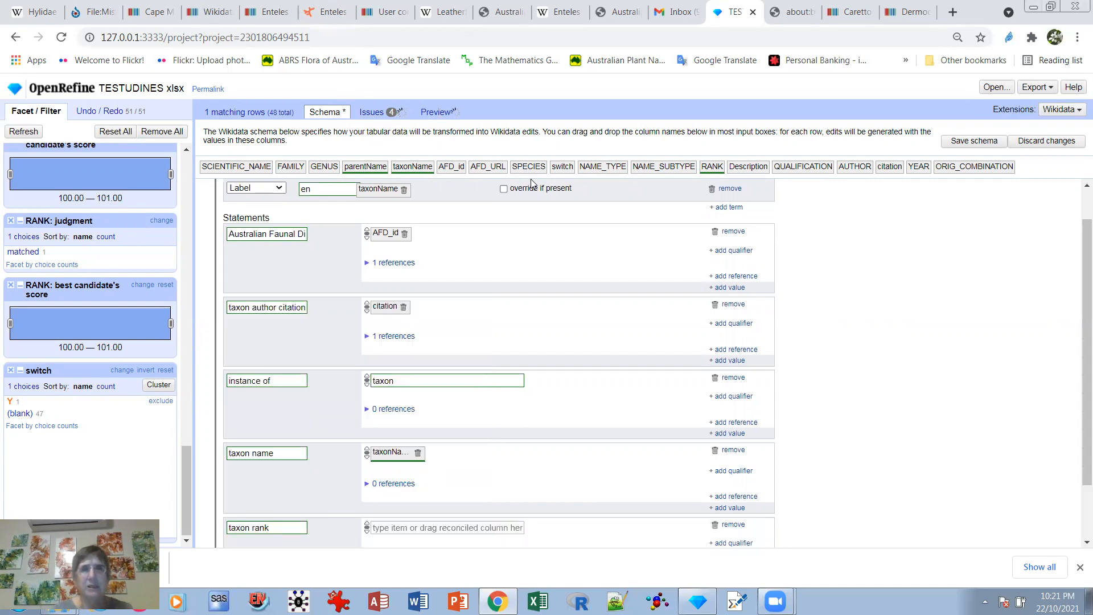
pyautogui.moveTo(712, 166); pyautogui.dragTo(461, 527)
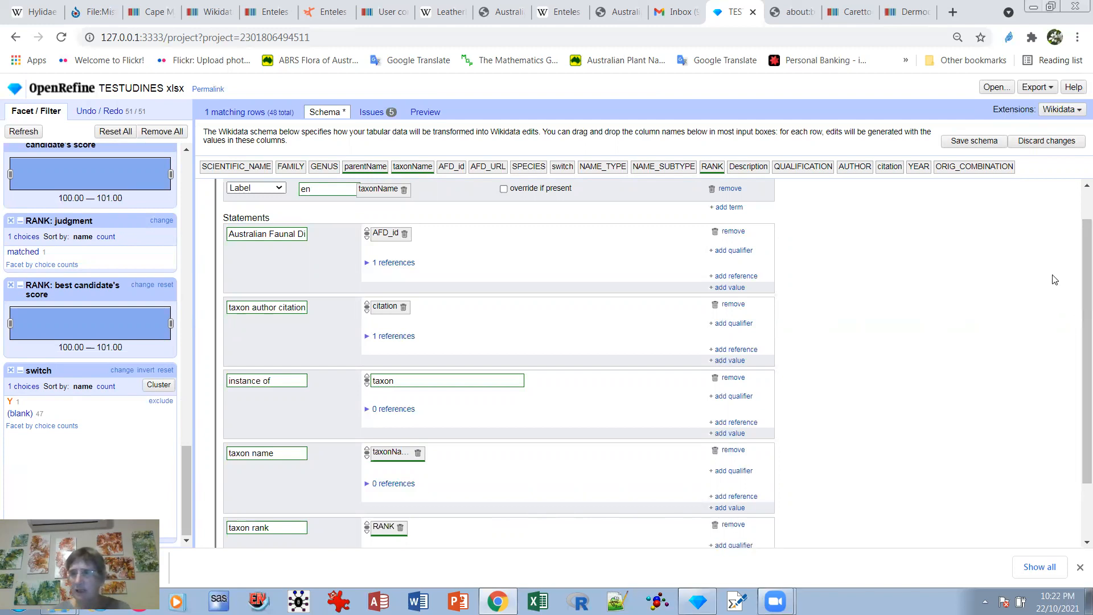
# Add a parent taxon (P171) statement to the taxonName item, using the parentName column as its value.
pyautogui.scroll(-2, 1077, 294)
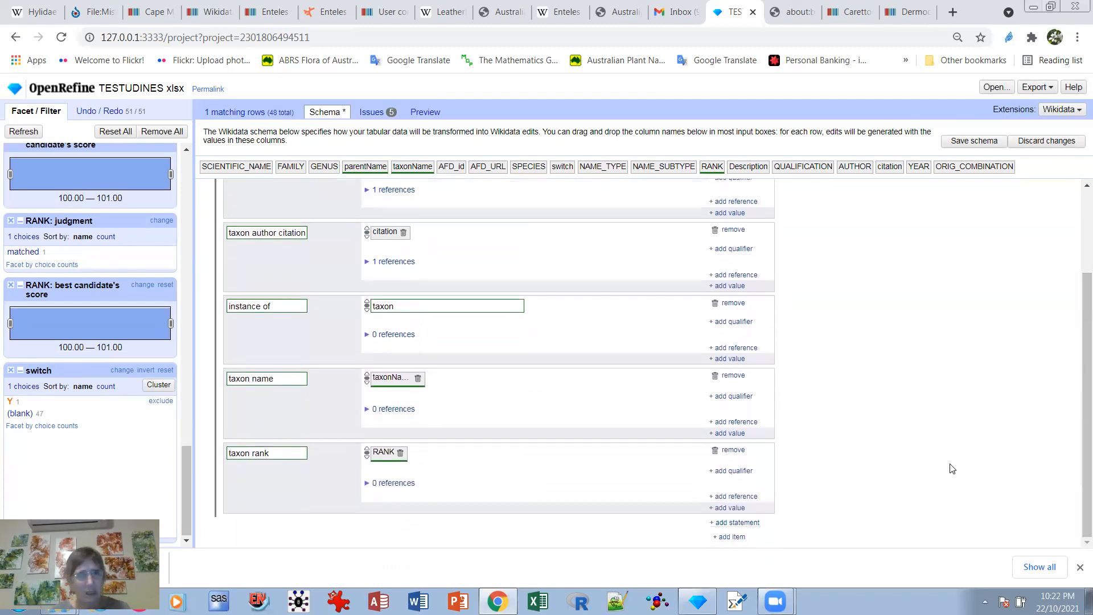
pyautogui.click(734, 522)
pyautogui.write('parent')
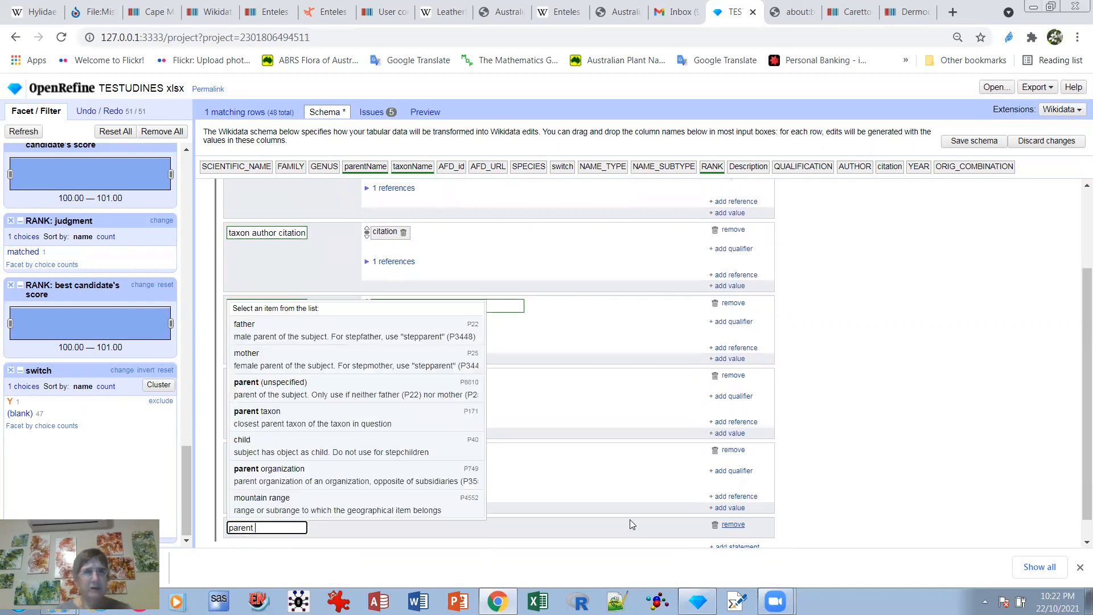
pyautogui.click(255, 414)
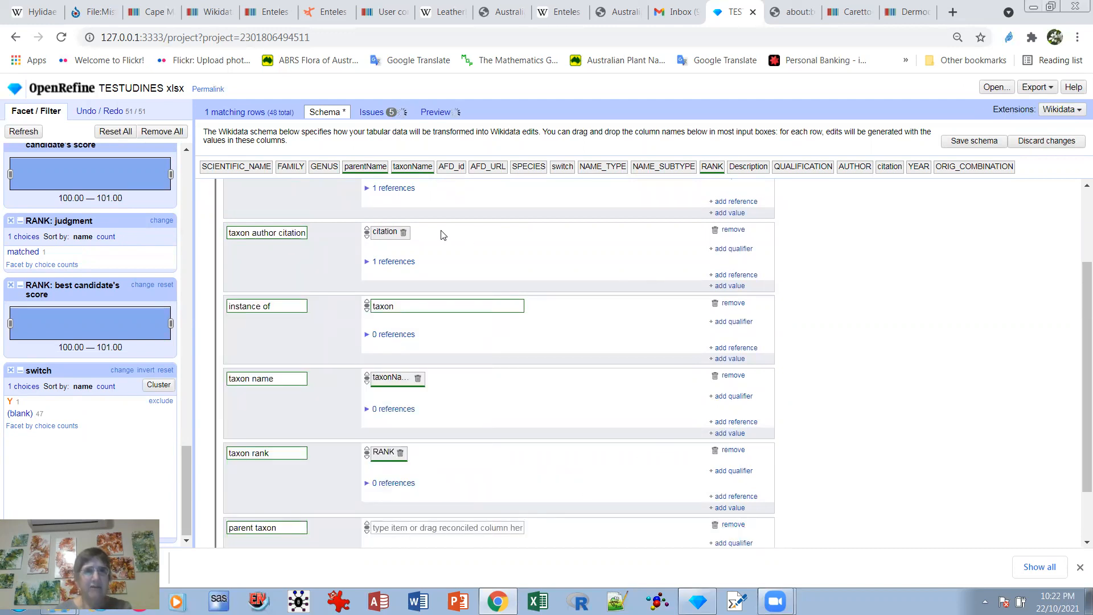
pyautogui.moveTo(364, 166); pyautogui.dragTo(407, 529)
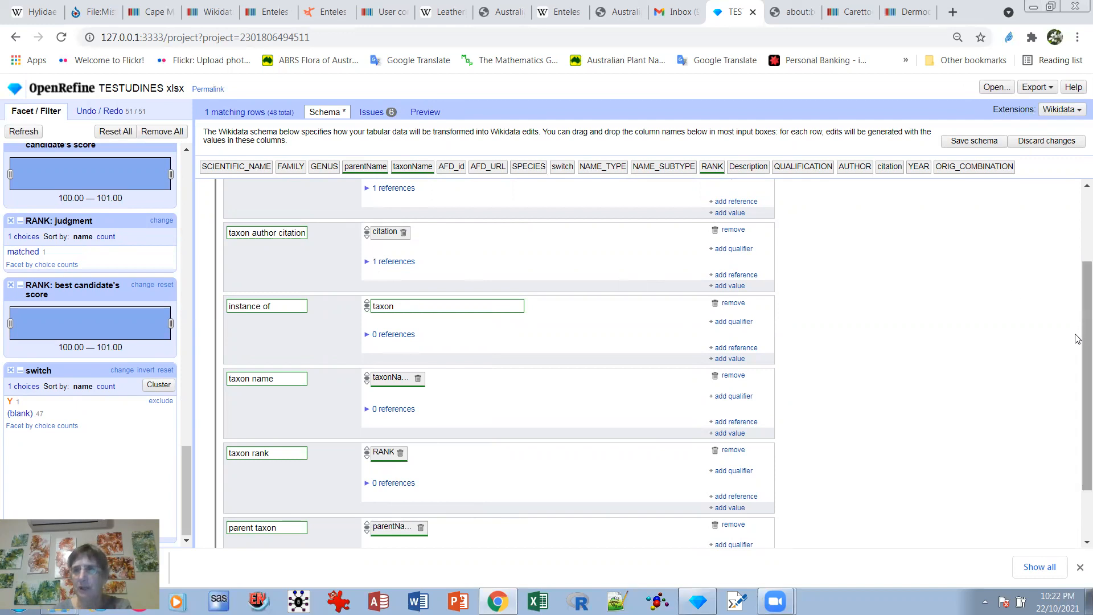
# Add a reference URL (P854) reference to the parent taxon statement, using the AFD_URL column as its value.
pyautogui.moveTo(1077, 338); pyautogui.dragTo(1078, 407)
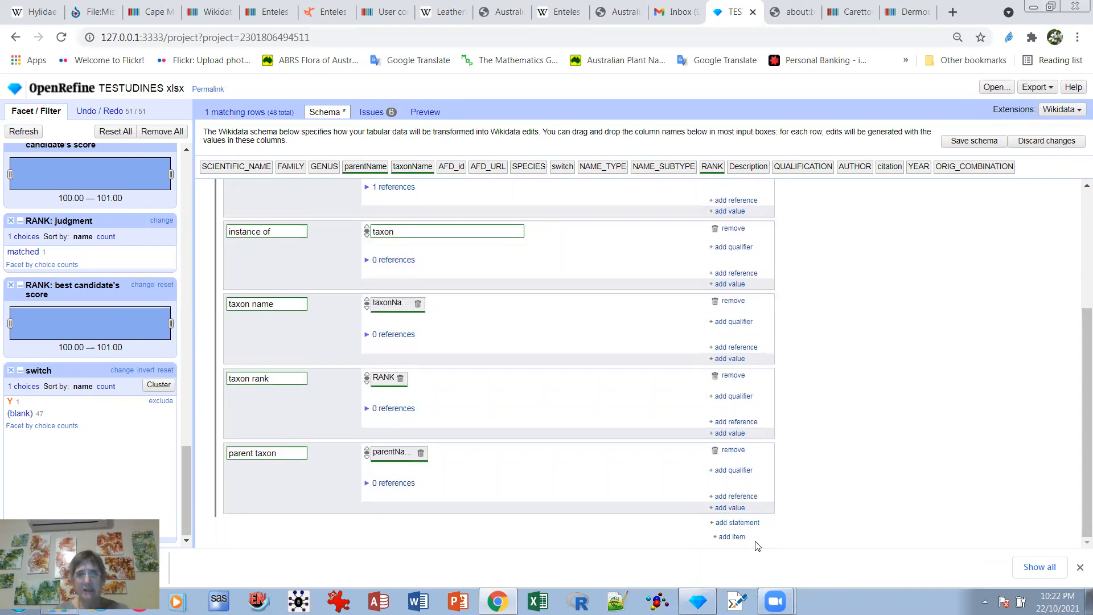
pyautogui.click(740, 496)
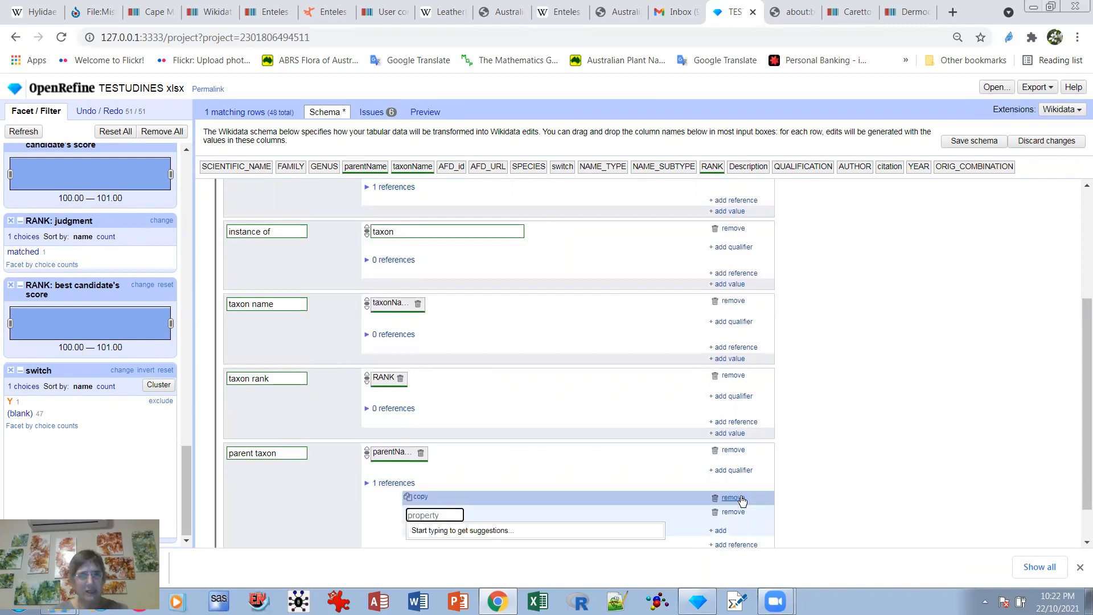
pyautogui.write('e')
pyautogui.press('BackSpace')
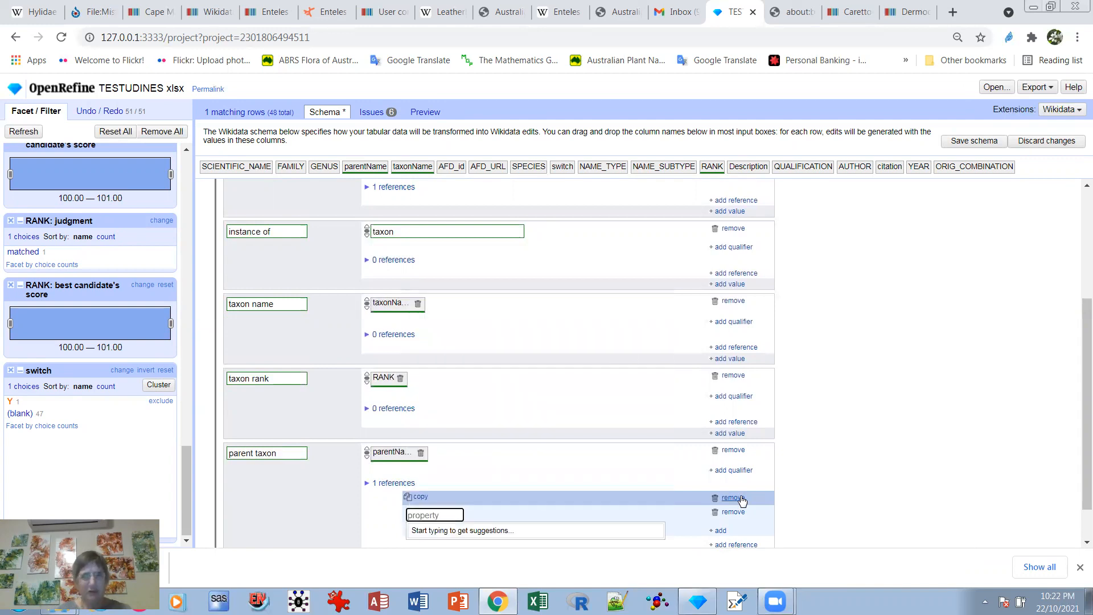
pyautogui.write('ref u')
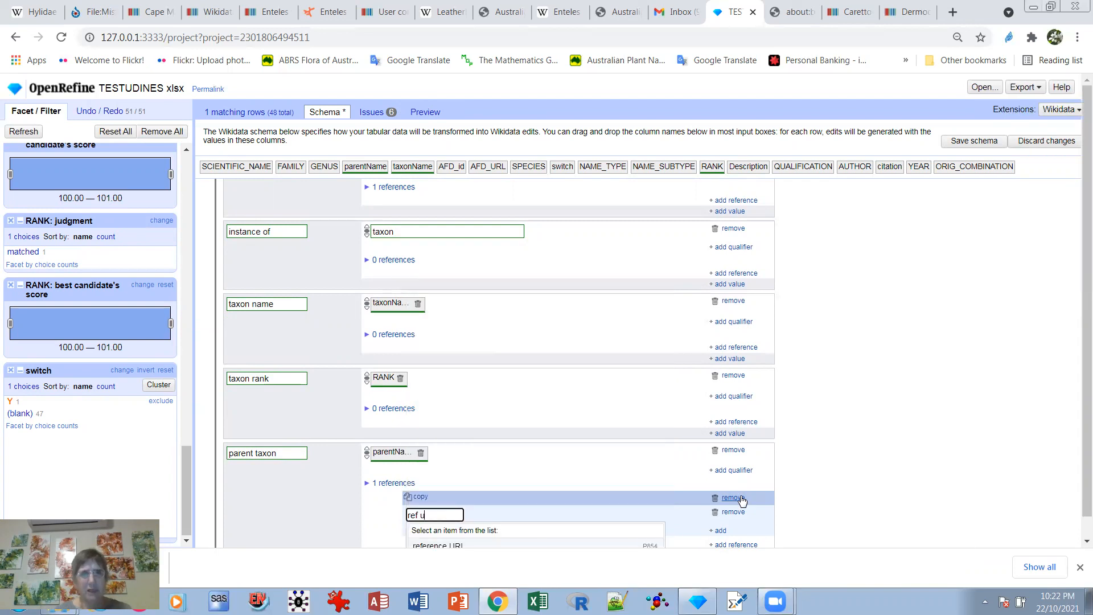
pyautogui.click(499, 546)
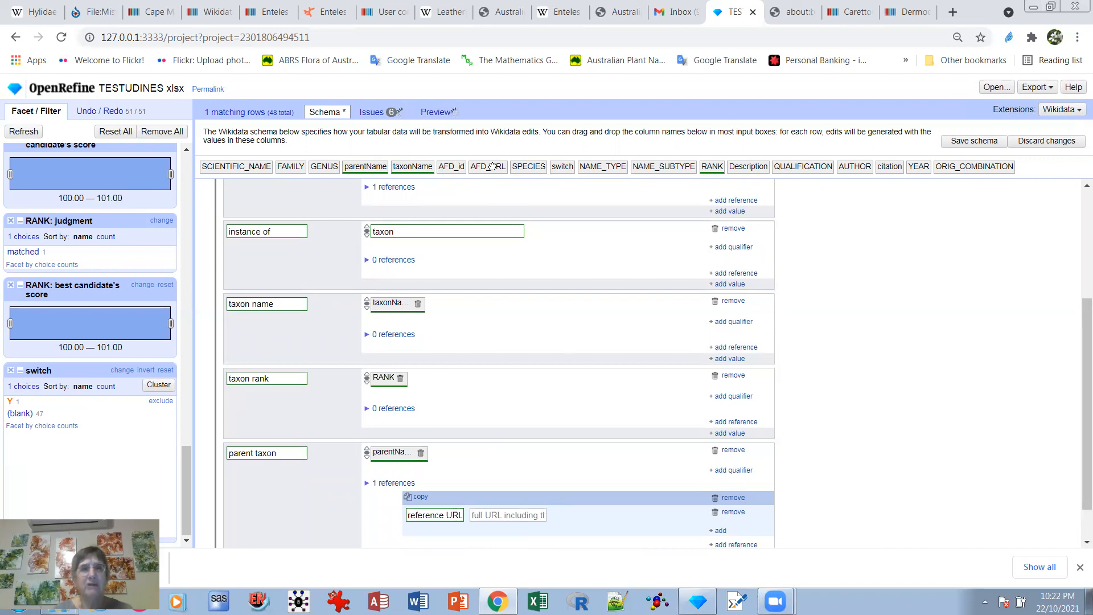
pyautogui.moveTo(493, 166); pyautogui.dragTo(515, 510)
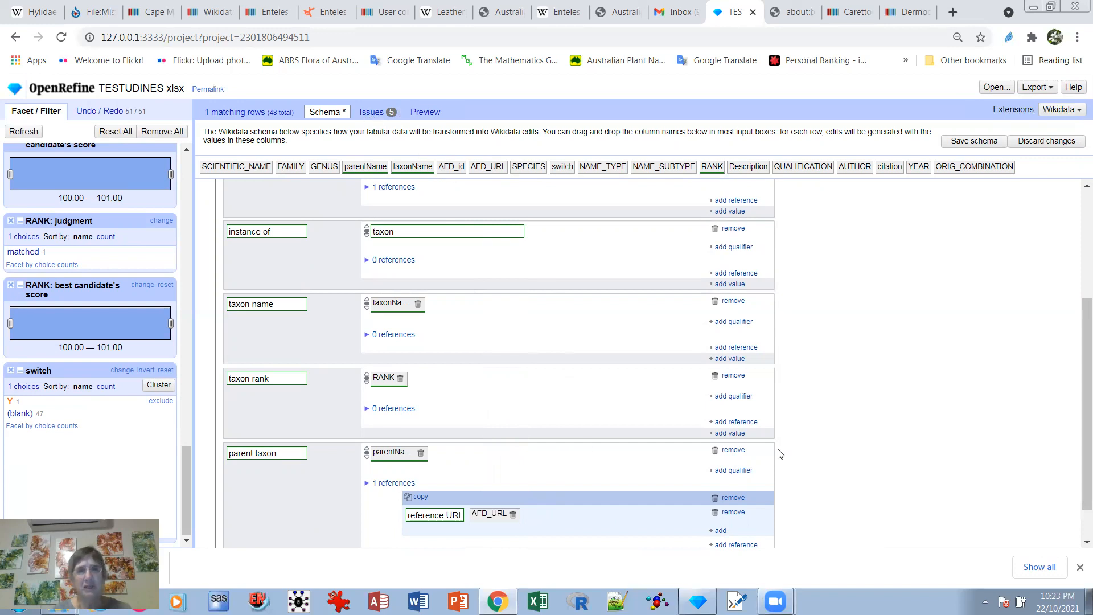
# Add a reference URL (P854) reference to the taxon rank statement, using the AFD_URL column as its value.
pyautogui.click(742, 422)
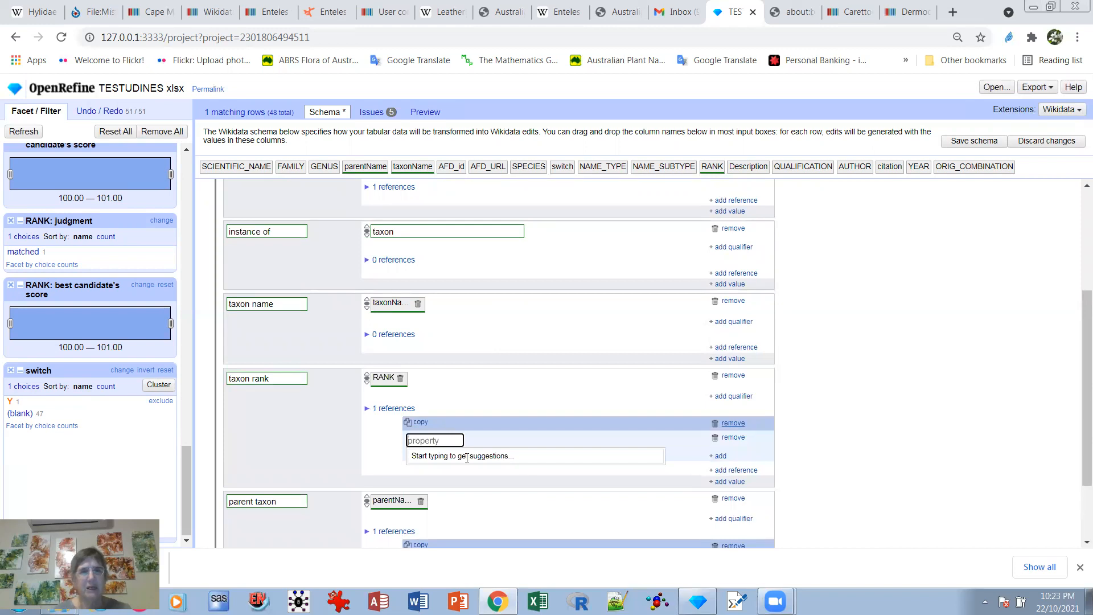
pyautogui.write('re')
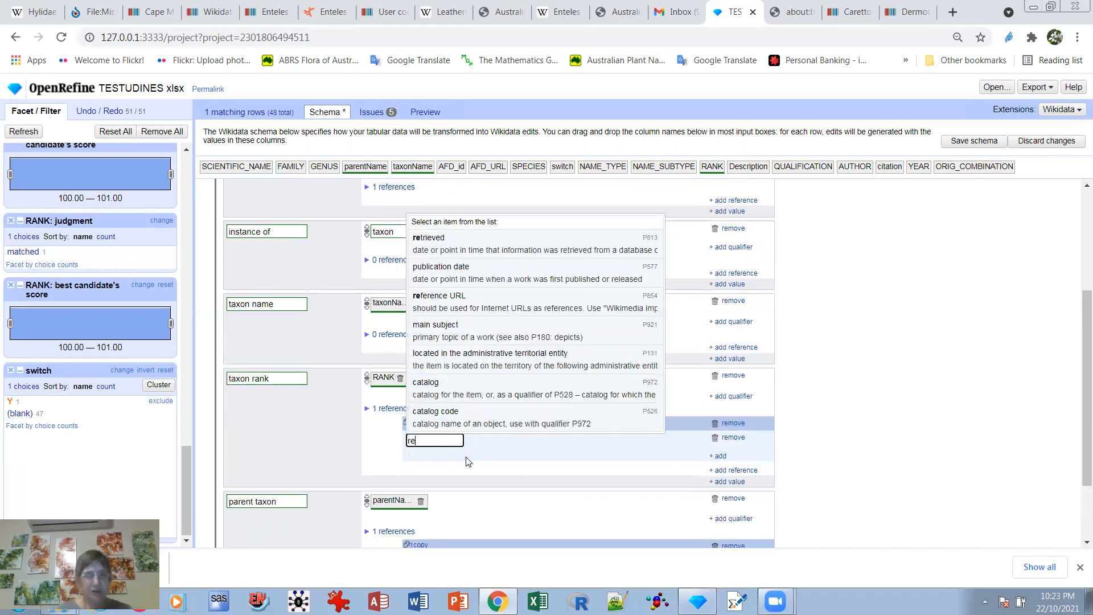
pyautogui.write('f u')
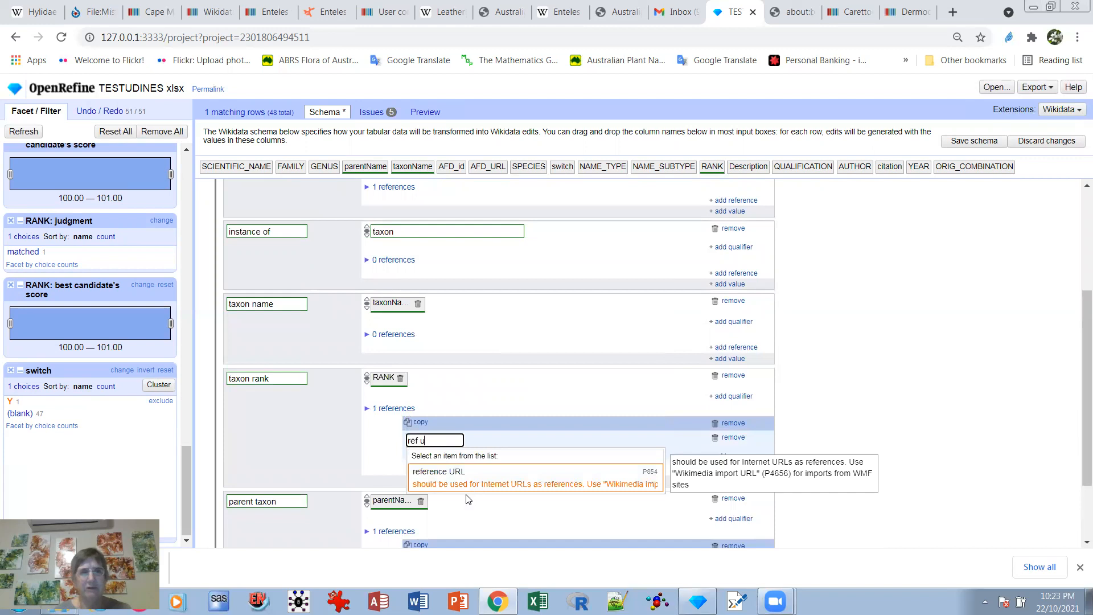
pyautogui.click(450, 469)
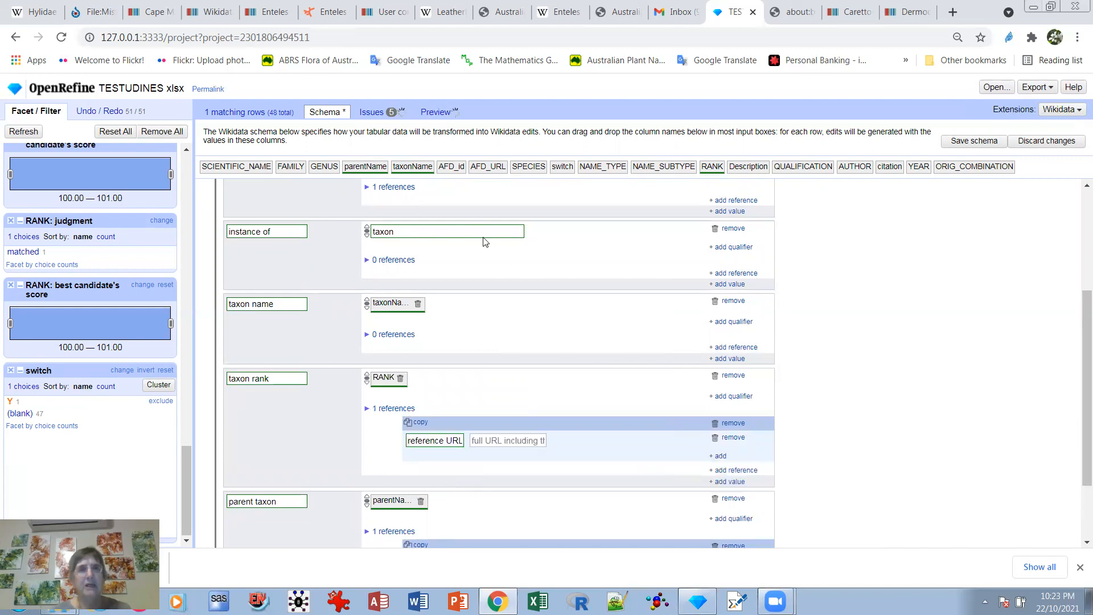
pyautogui.moveTo(489, 167); pyautogui.dragTo(490, 440)
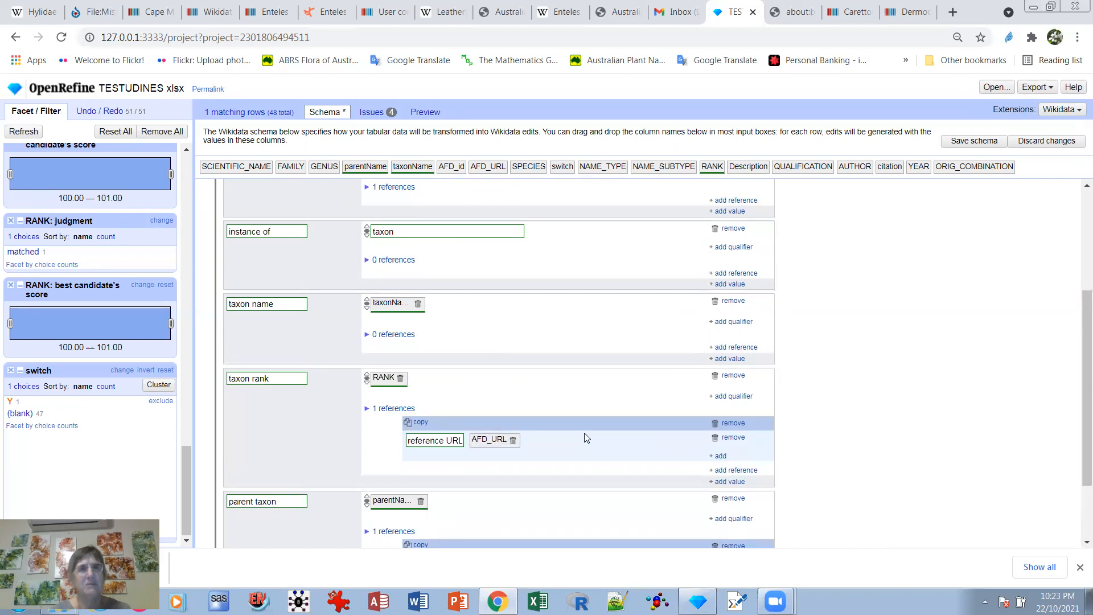
# Add a reference URL (P854) reference to the taxon name statement, using the AFD_URL column as its value.
pyautogui.click(736, 347)
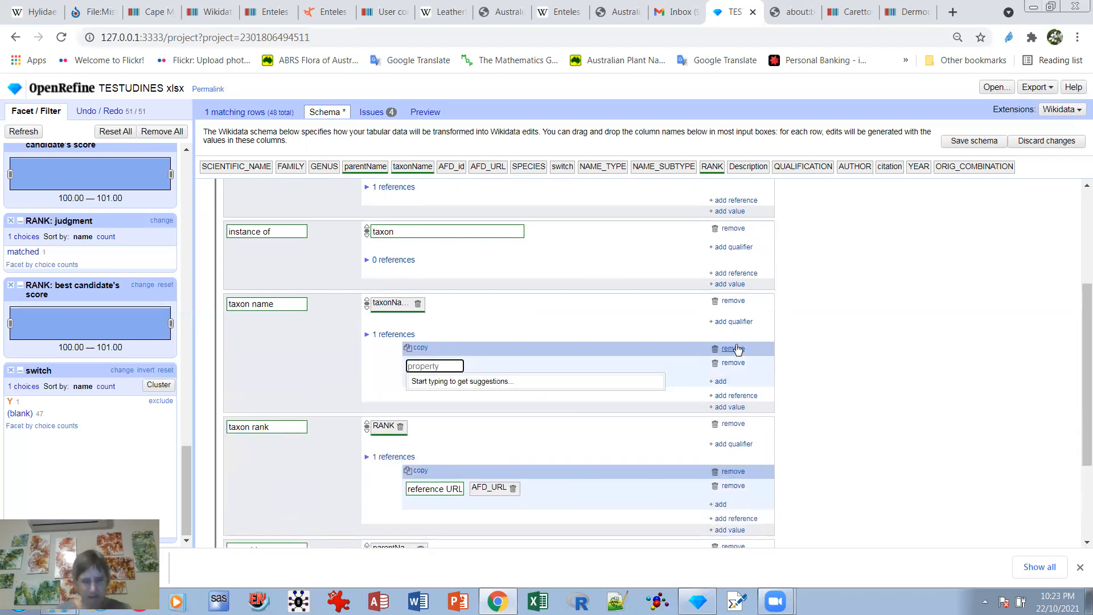
pyautogui.write('ref u')
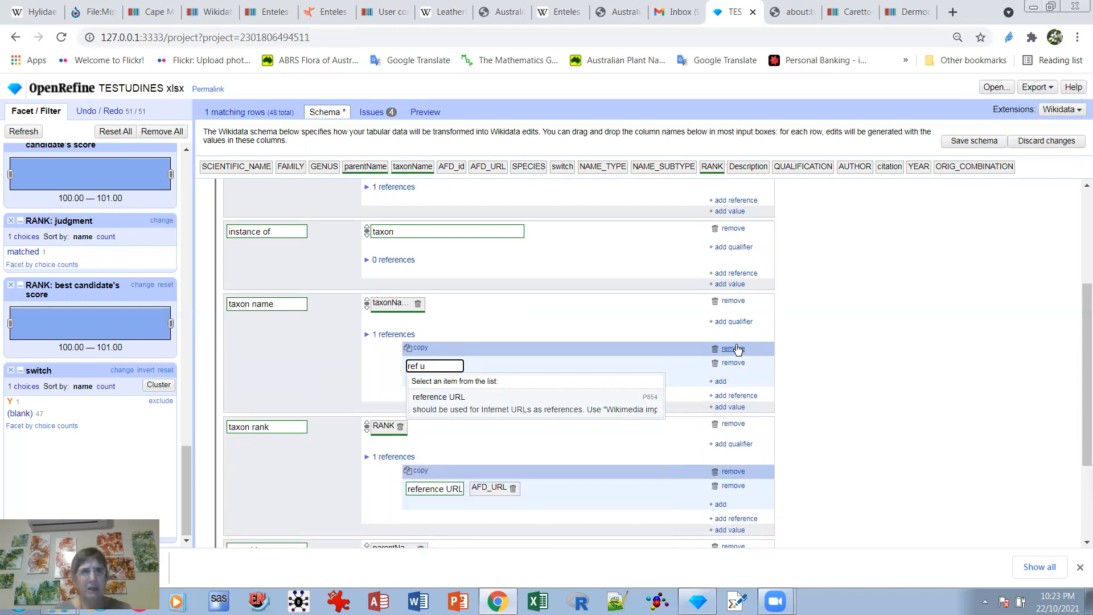
pyautogui.click(451, 407)
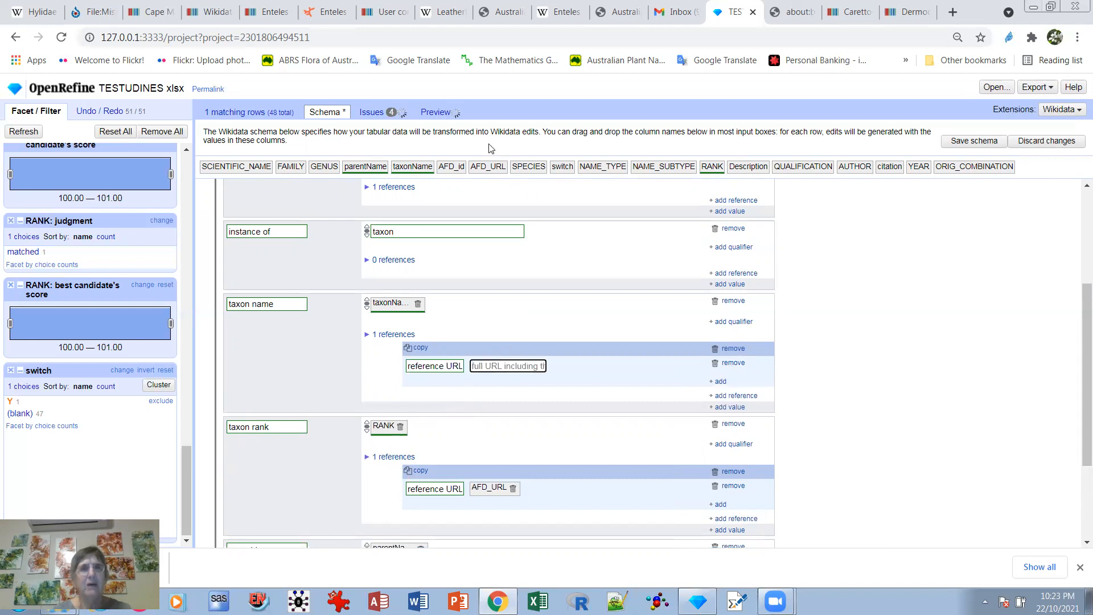
pyautogui.moveTo(495, 166); pyautogui.dragTo(517, 366)
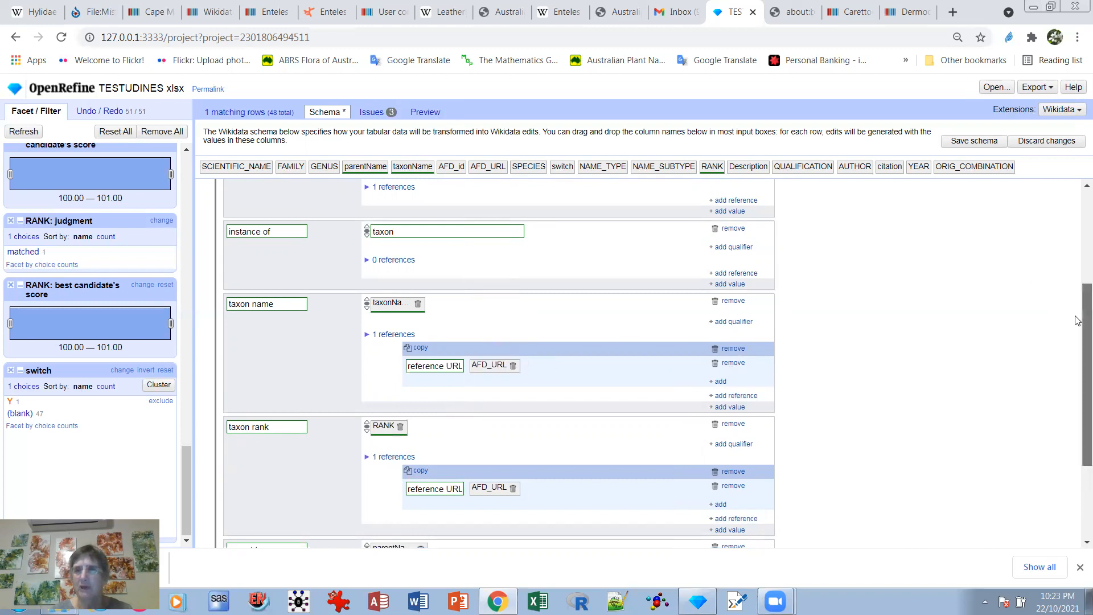
# Add a reference URL (P854) reference to the instance of statement, using the AFD_URL column as its value.
pyautogui.scroll(2, 1076, 318)
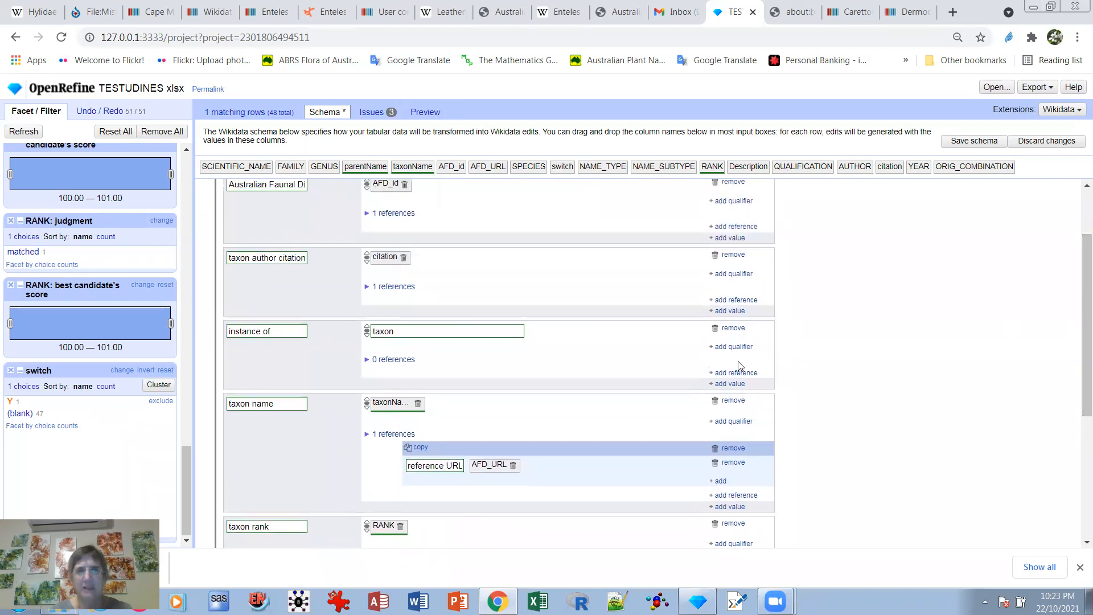
pyautogui.click(740, 373)
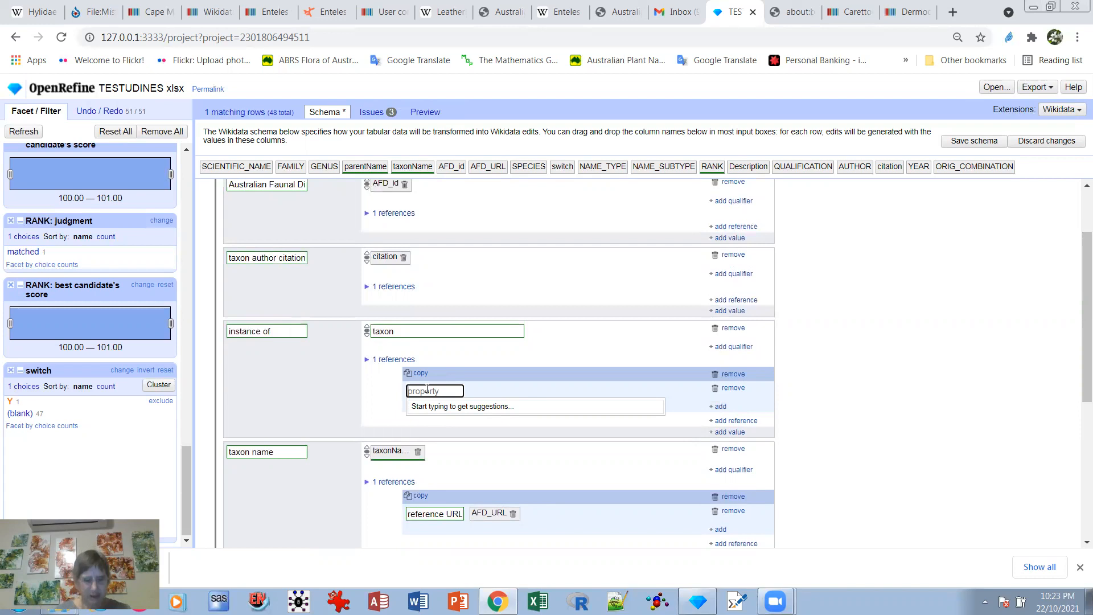
pyautogui.write('ref u')
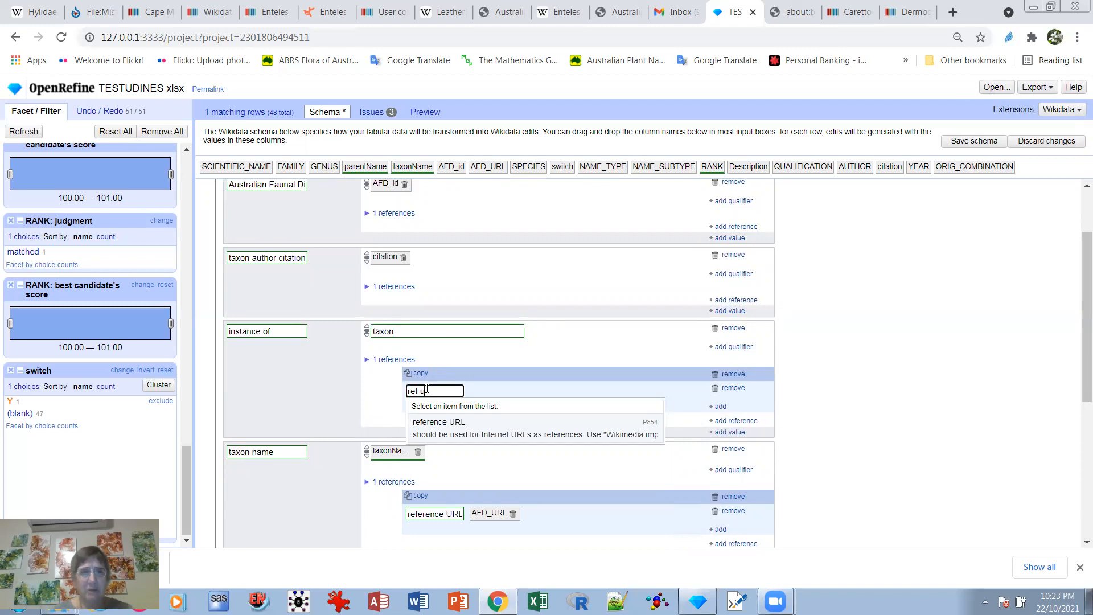
pyautogui.click(438, 425)
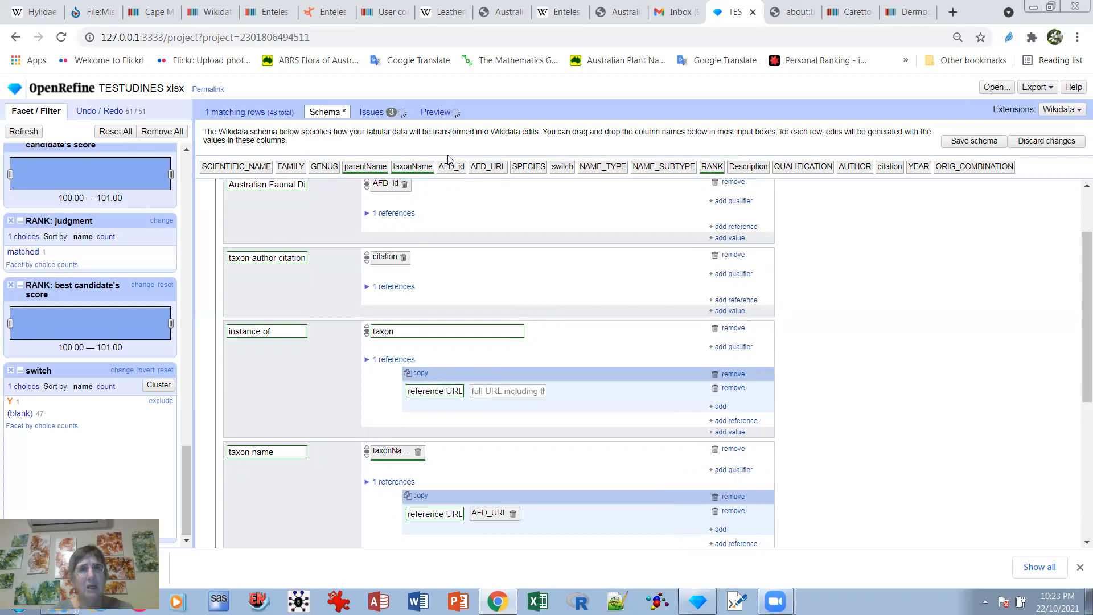
pyautogui.moveTo(494, 167); pyautogui.dragTo(514, 393)
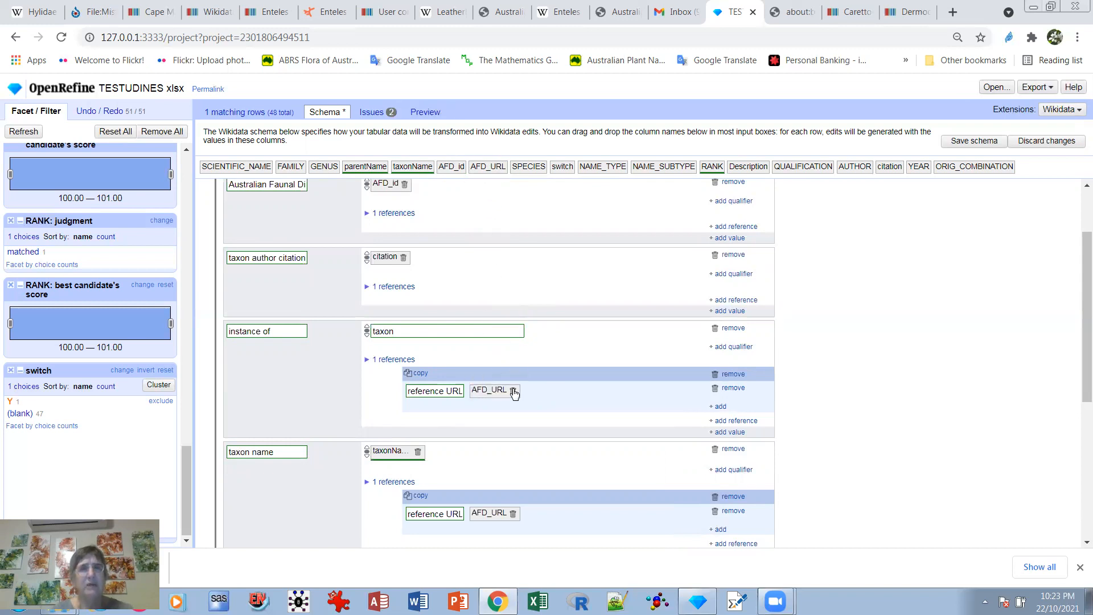
# Add an English (en) Description term to the taxonName item, using the Description column as its value.
pyautogui.moveTo(1077, 334); pyautogui.dragTo(1066, 246)
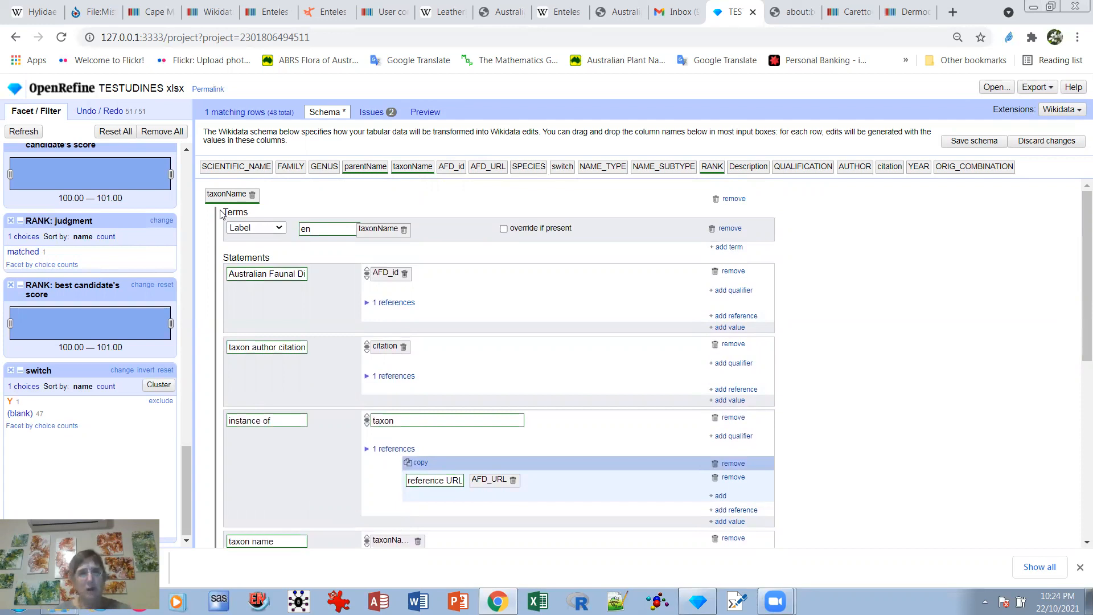
pyautogui.click(731, 247)
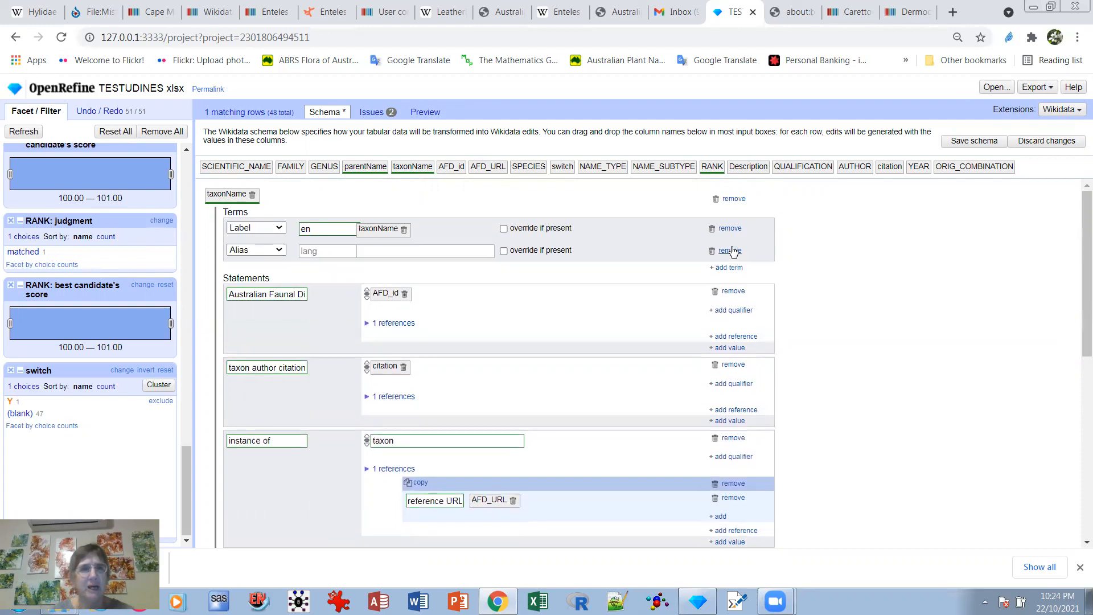
pyautogui.click(283, 252)
pyautogui.click(277, 275)
pyautogui.press('Up')
pyautogui.click(324, 249)
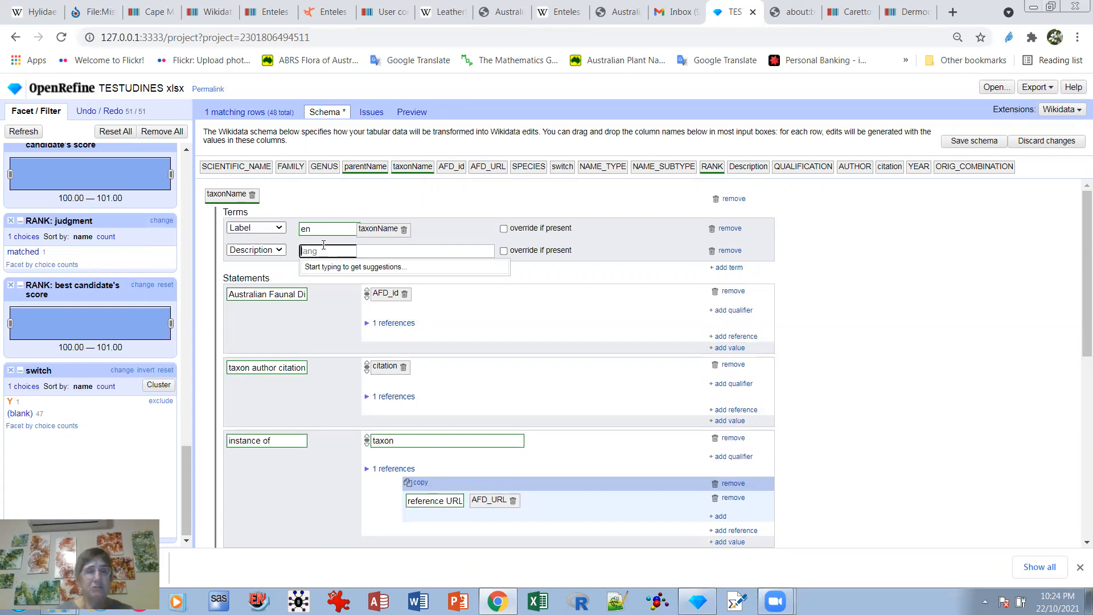
pyautogui.write('en')
pyautogui.click(324, 283)
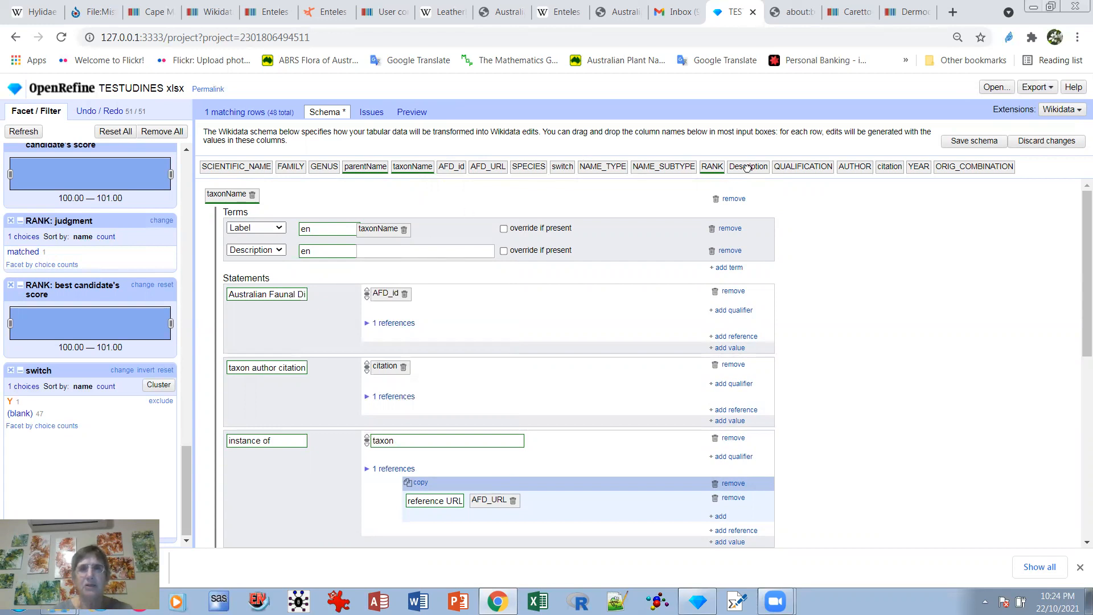
pyautogui.moveTo(747, 167); pyautogui.dragTo(426, 251)
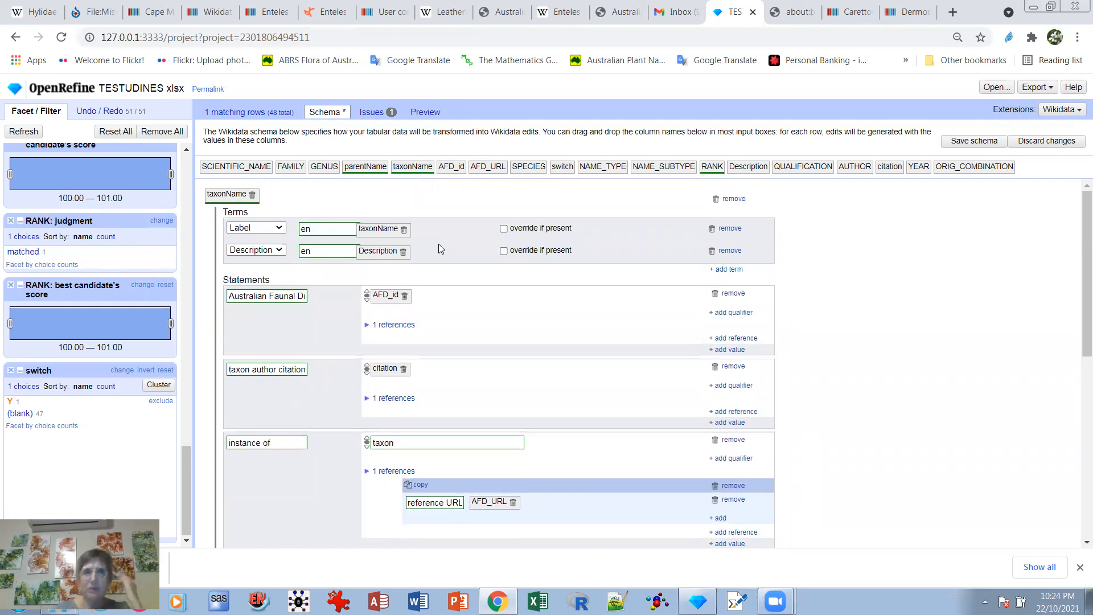
# Check the schema's issues and edit preview, and upload the edits to Wikidata with the edit summary NewTestudines.
pyautogui.click(370, 113)
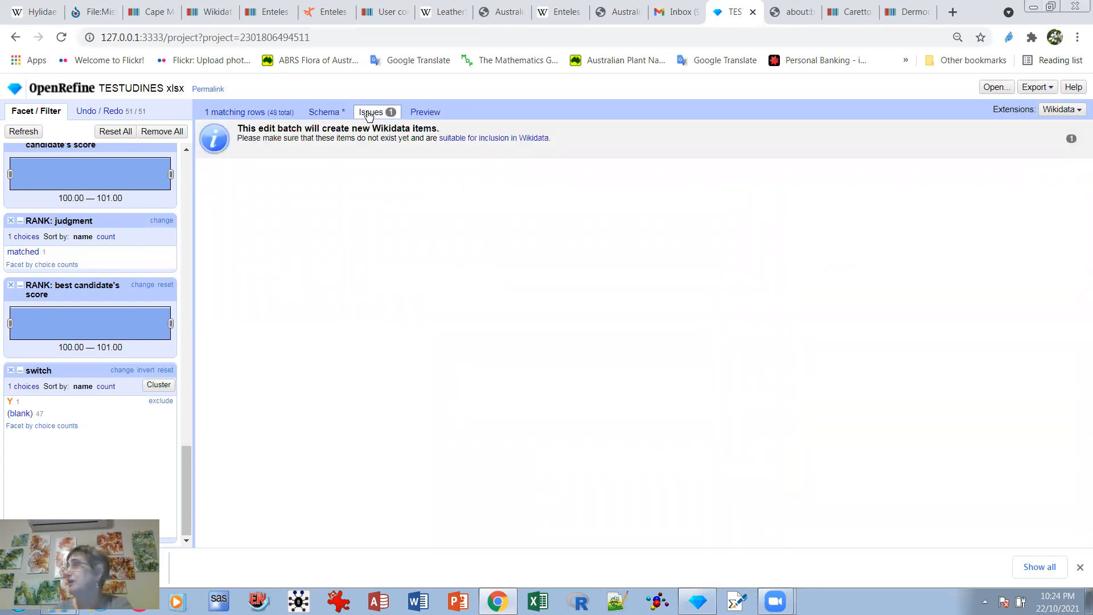
pyautogui.click(422, 112)
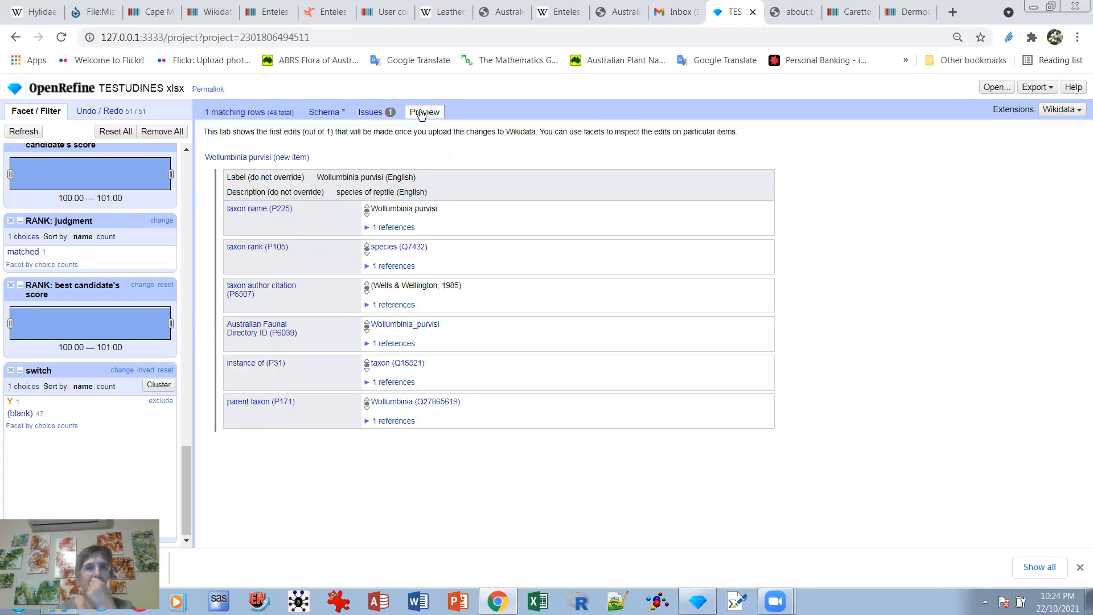
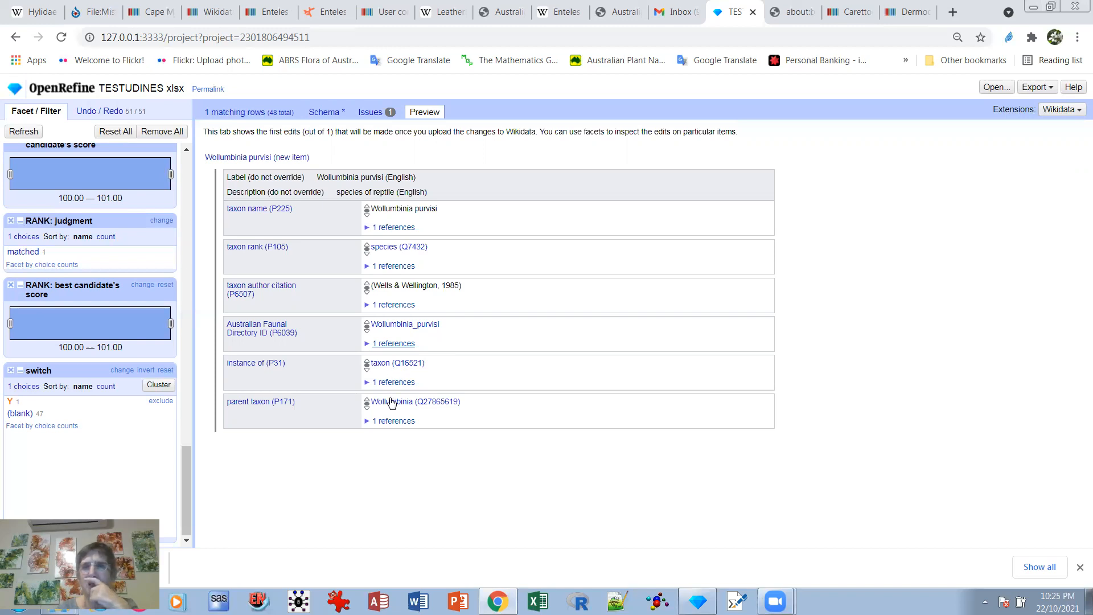
pyautogui.click(1064, 112)
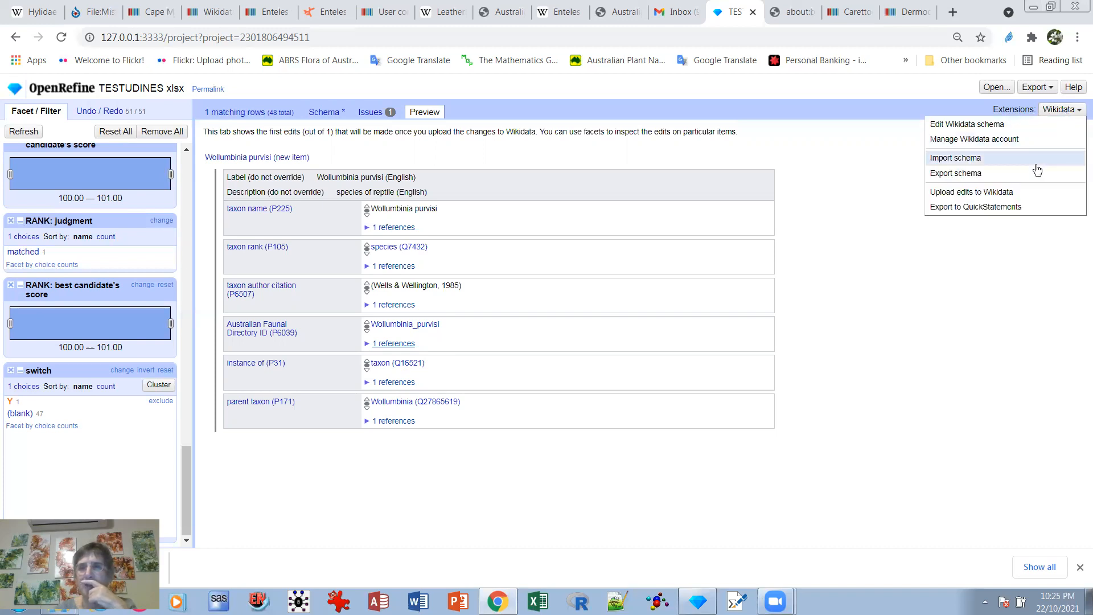
pyautogui.click(979, 193)
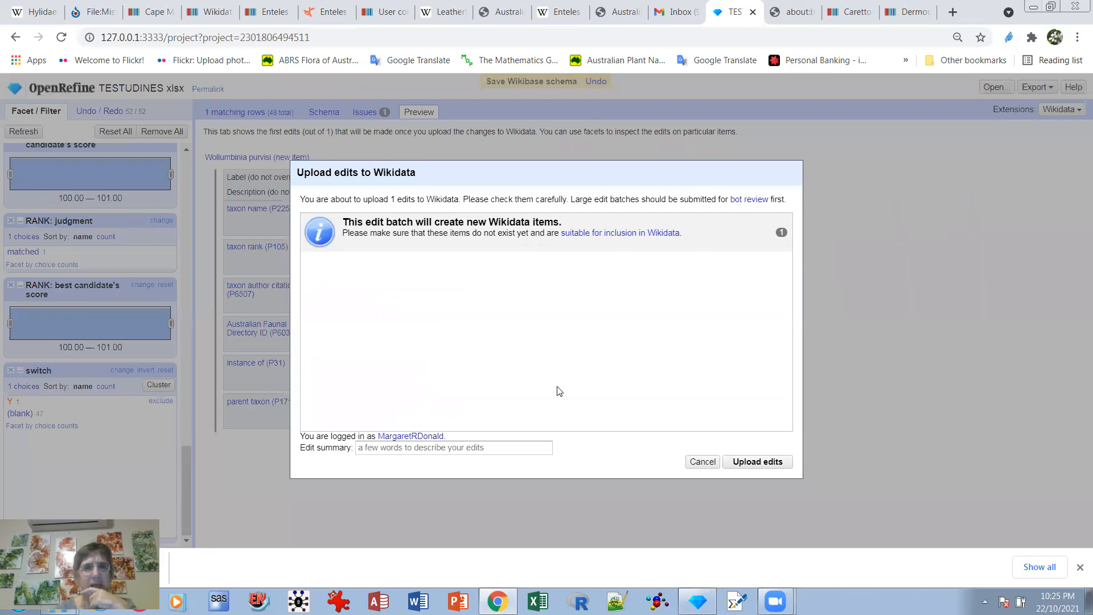
pyautogui.click(364, 449)
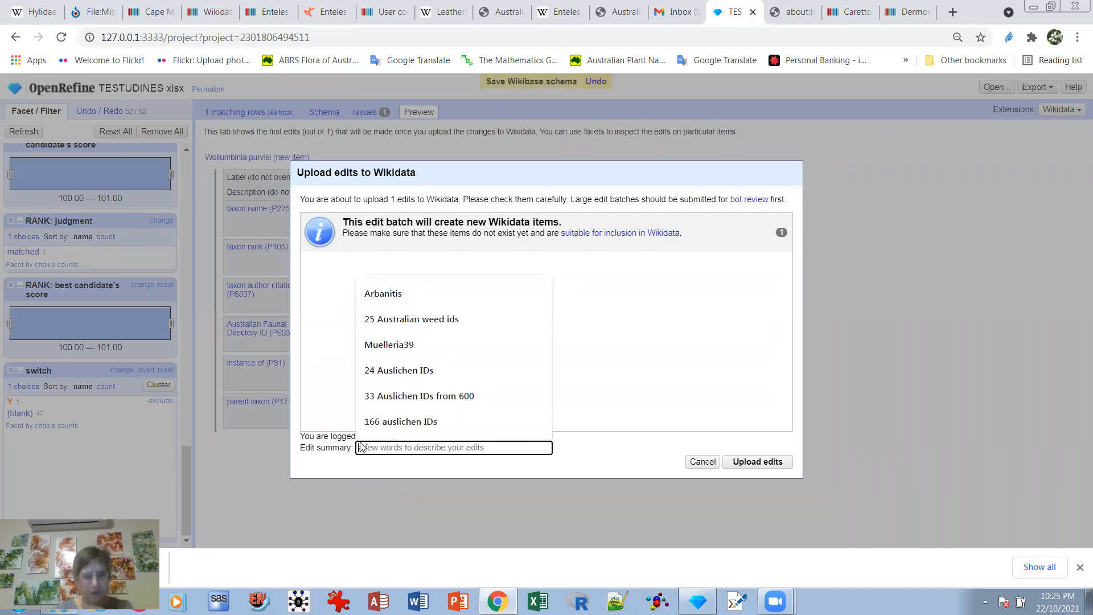
pyautogui.write('Ne')
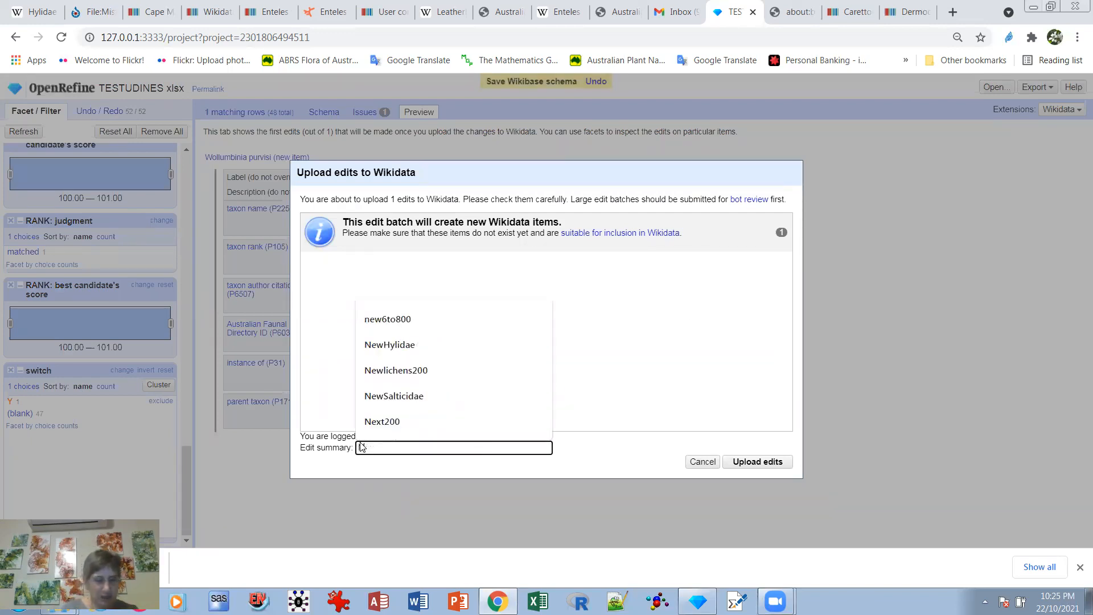
pyautogui.write('wT')
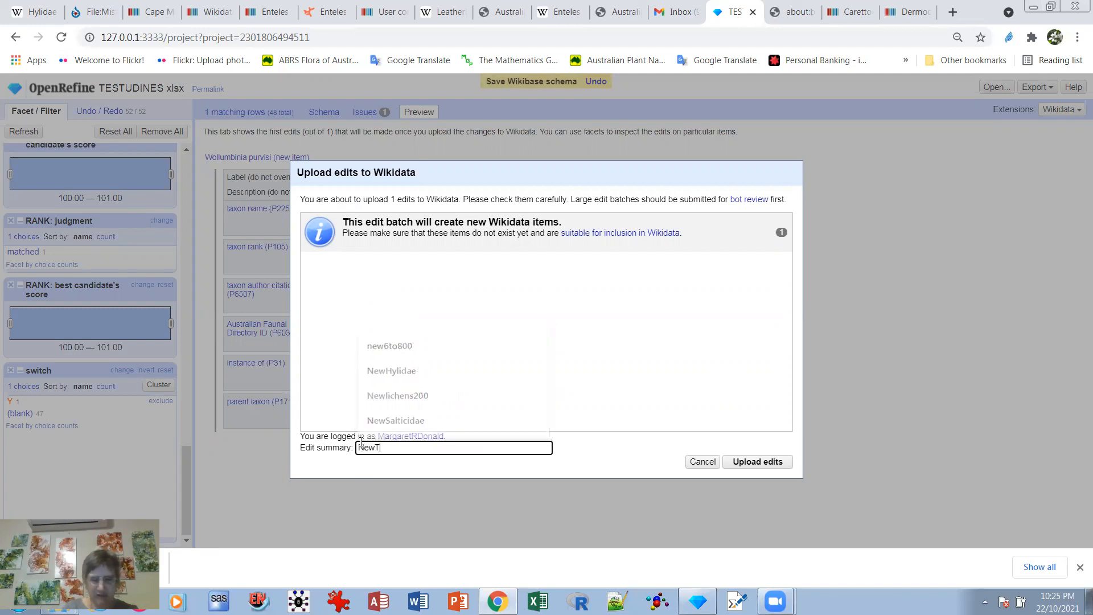
pyautogui.write('est')
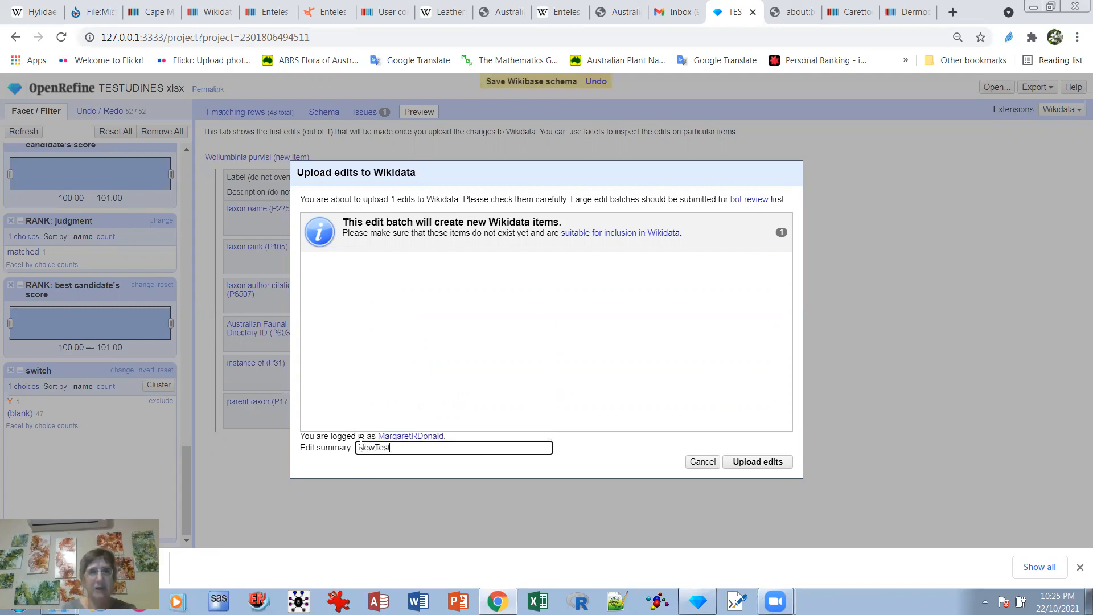
pyautogui.write('udines')
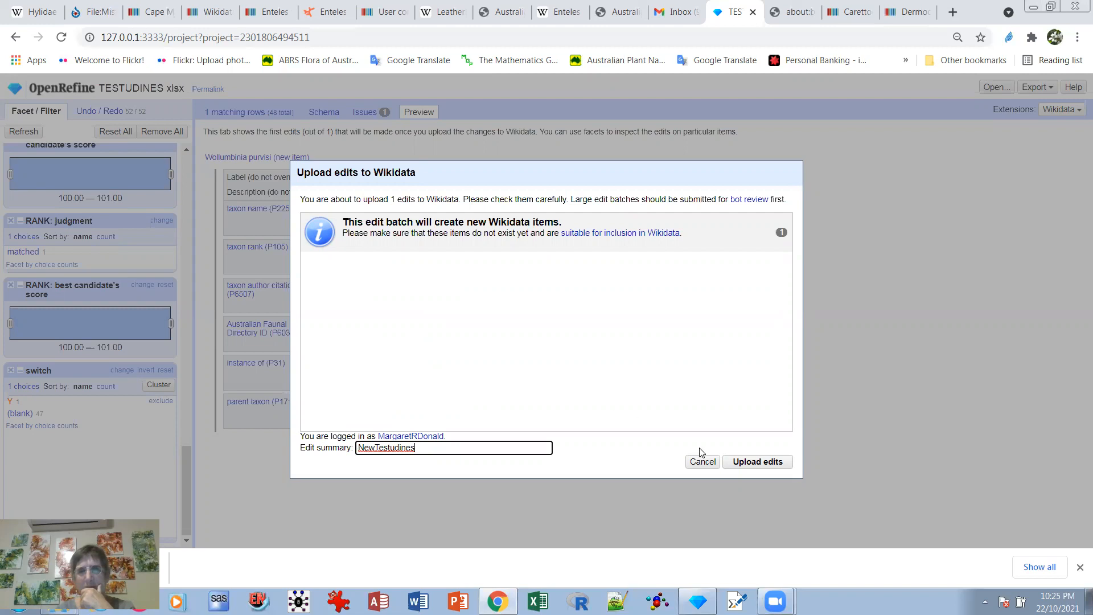
pyautogui.click(760, 463)
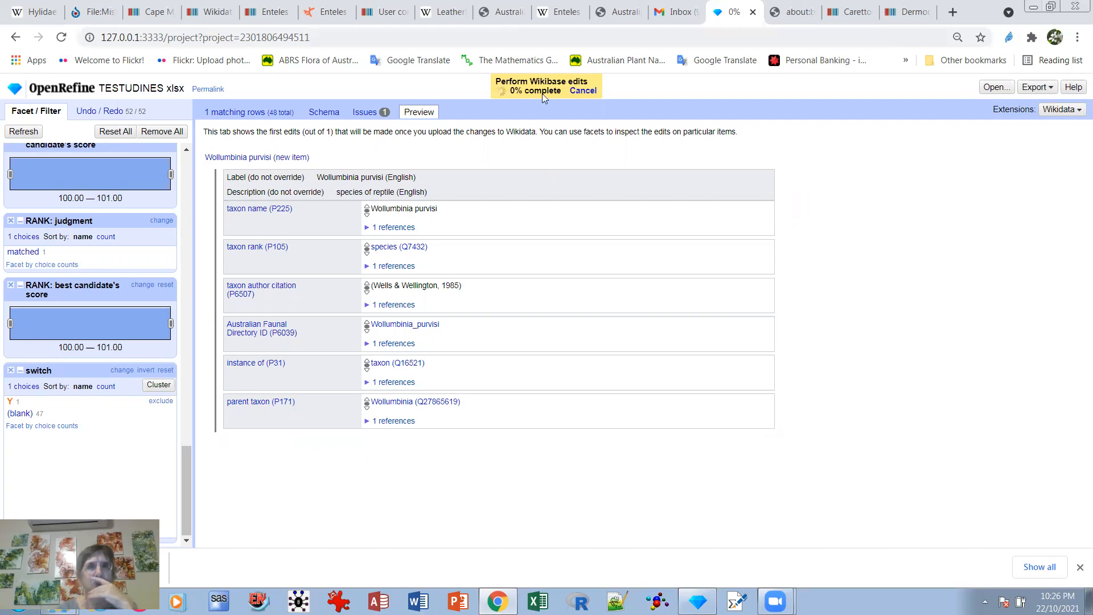
# Search the Australian Faunal Directory for testudines and open the order's checklist at its entry under Class REPTILIA.
pyautogui.click(615, 15)
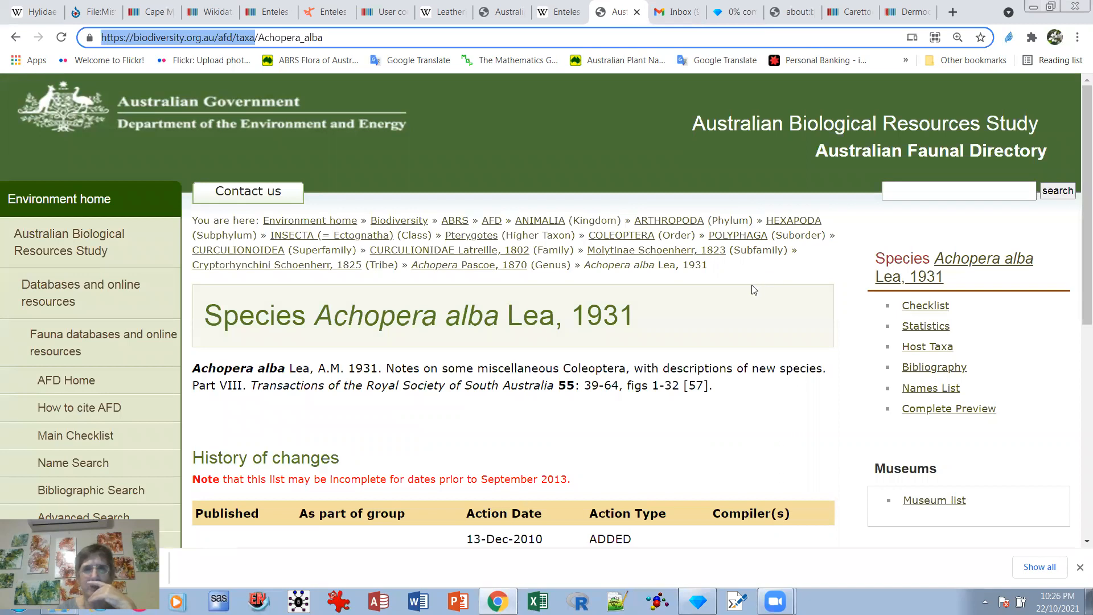
pyautogui.click(898, 192)
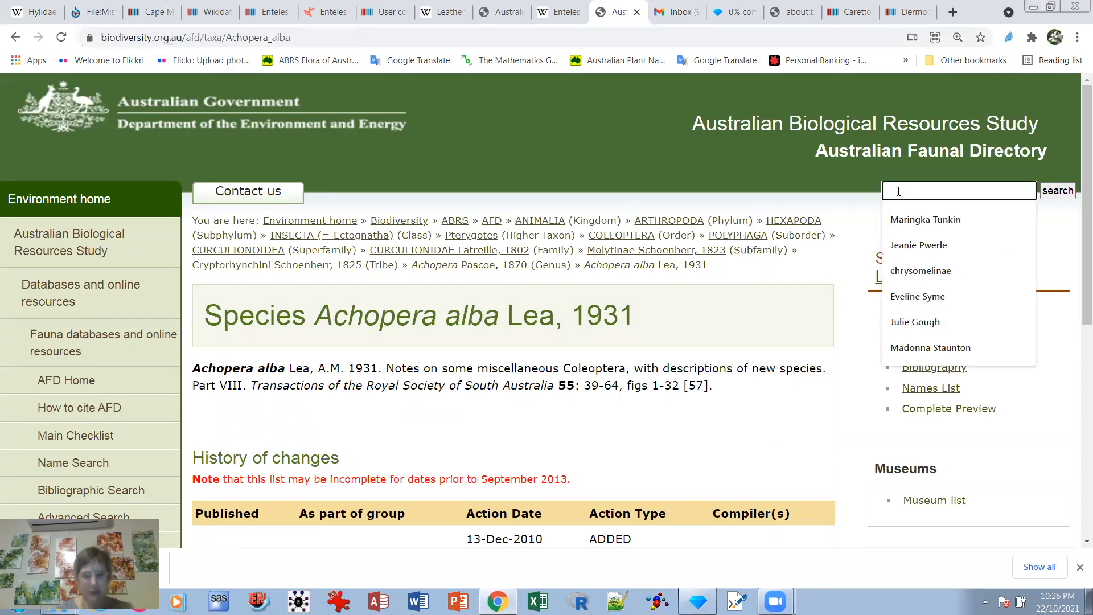
pyautogui.write('testudines')
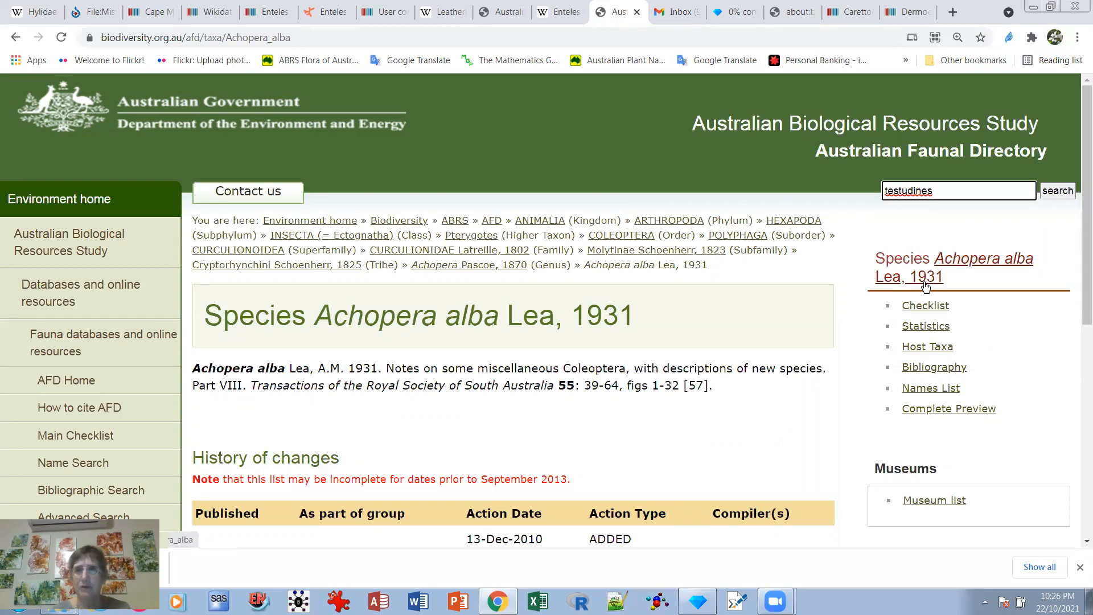
pyautogui.click(1056, 194)
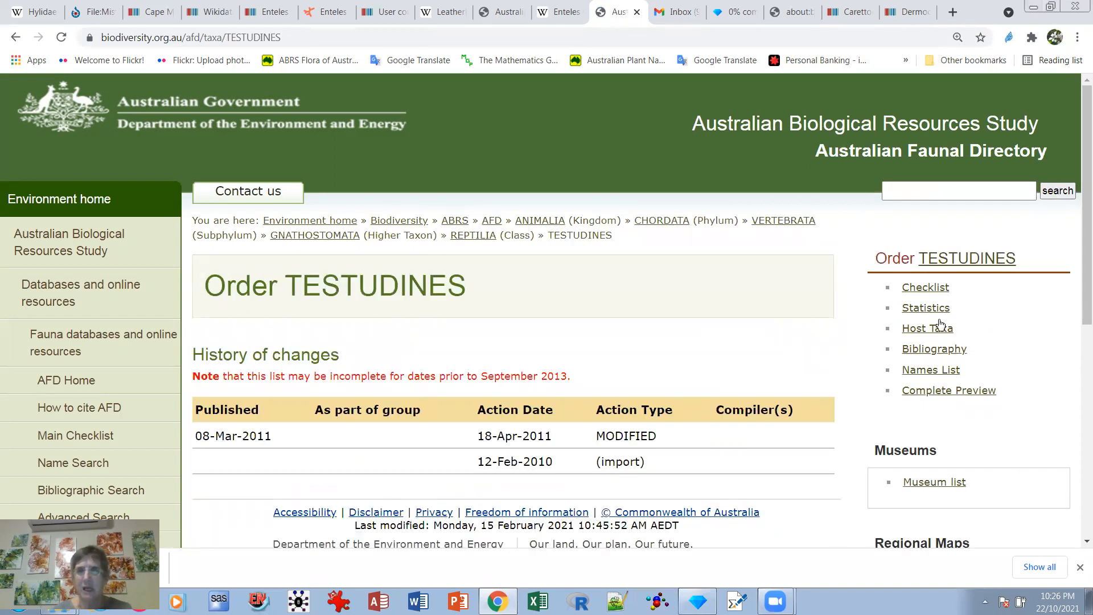
pyautogui.click(922, 288)
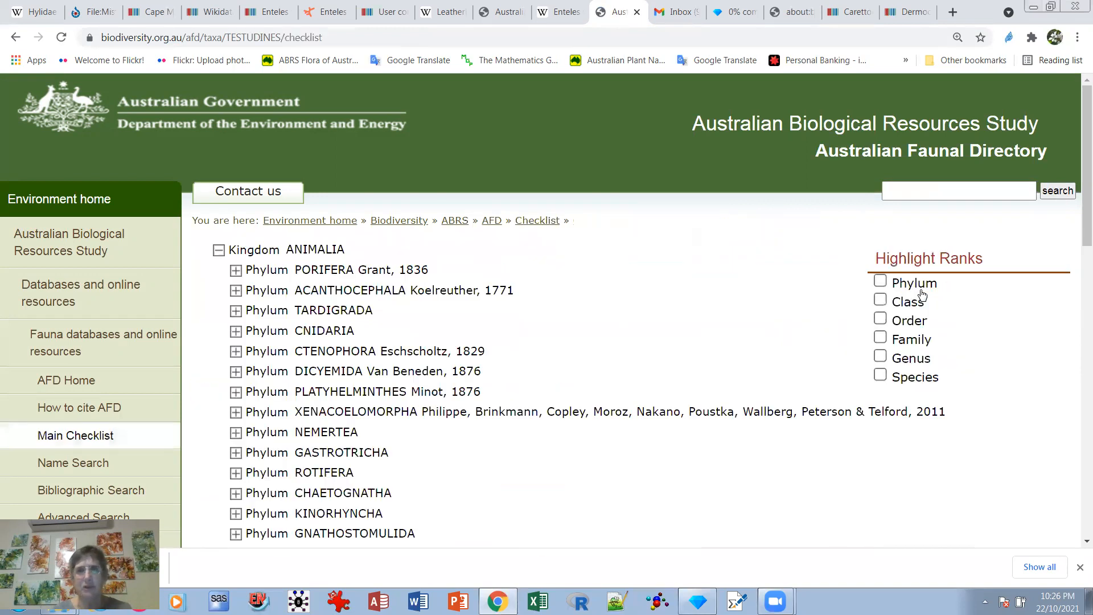
pyautogui.moveTo(1083, 184); pyautogui.dragTo(1078, 446)
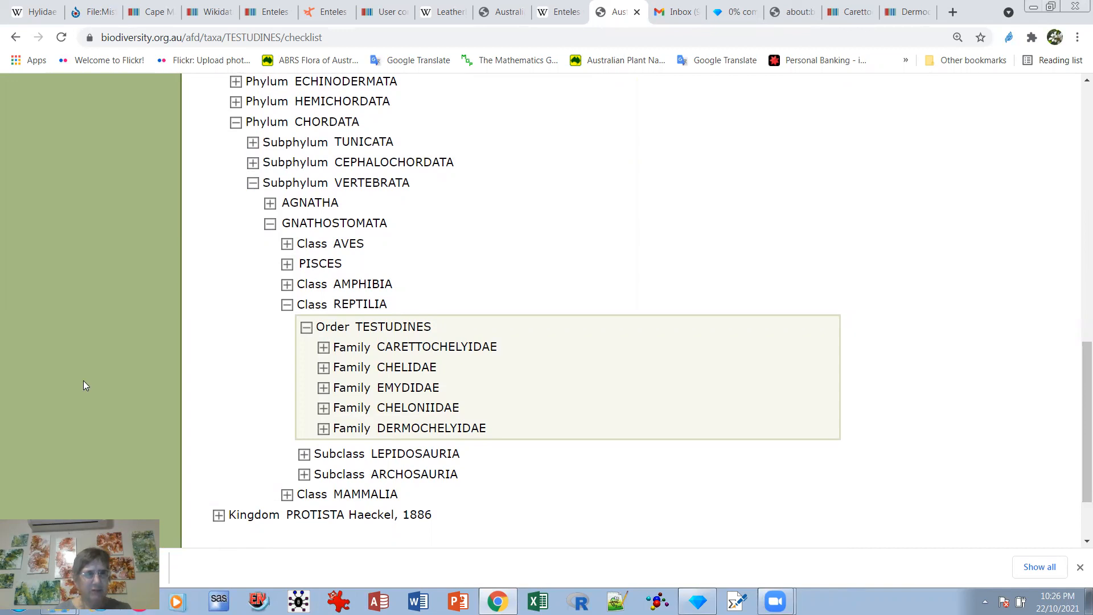
# Capture the checklist tree from Phylum CHORDATA to Class MAMMALIA with the Snipping Tool.
pyautogui.press('super')
pyautogui.click(46, 281)
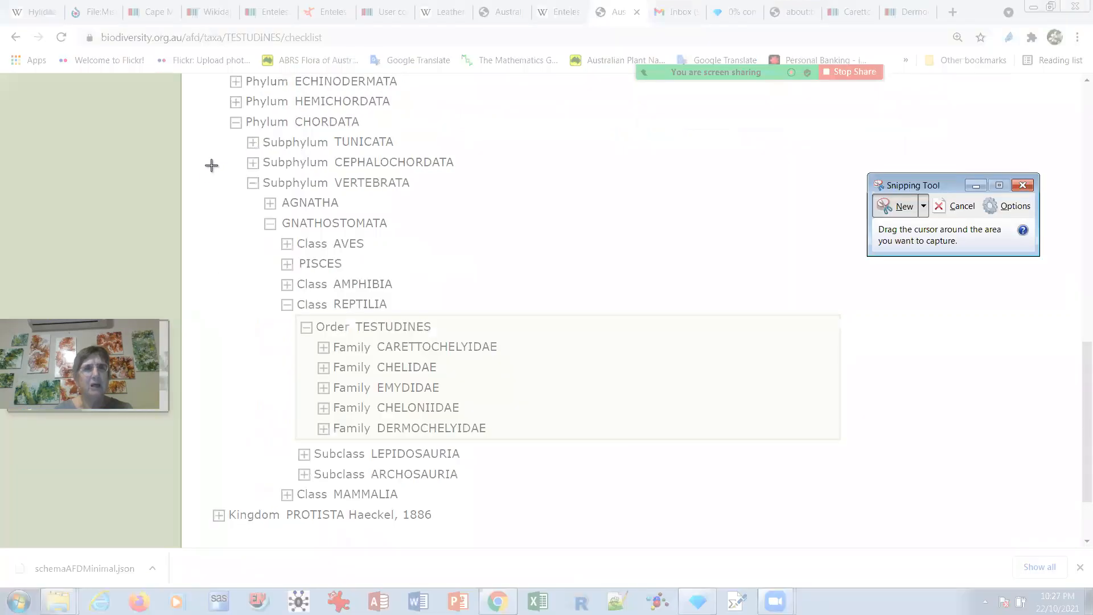
pyautogui.moveTo(204, 116); pyautogui.dragTo(509, 503)
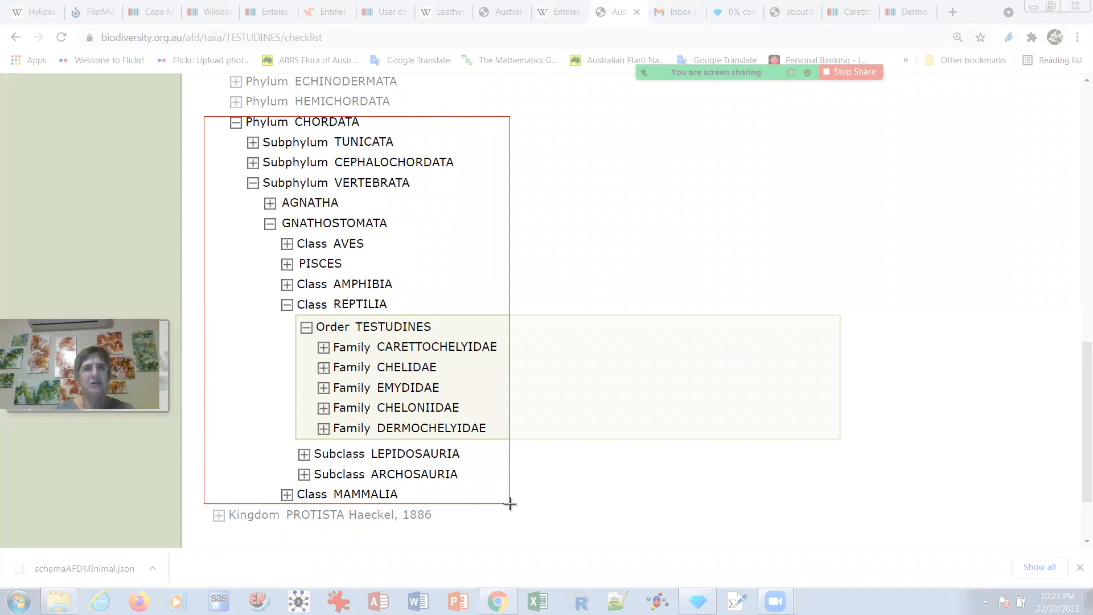
pyautogui.moveTo(510, 503); pyautogui.dragTo(509, 503)
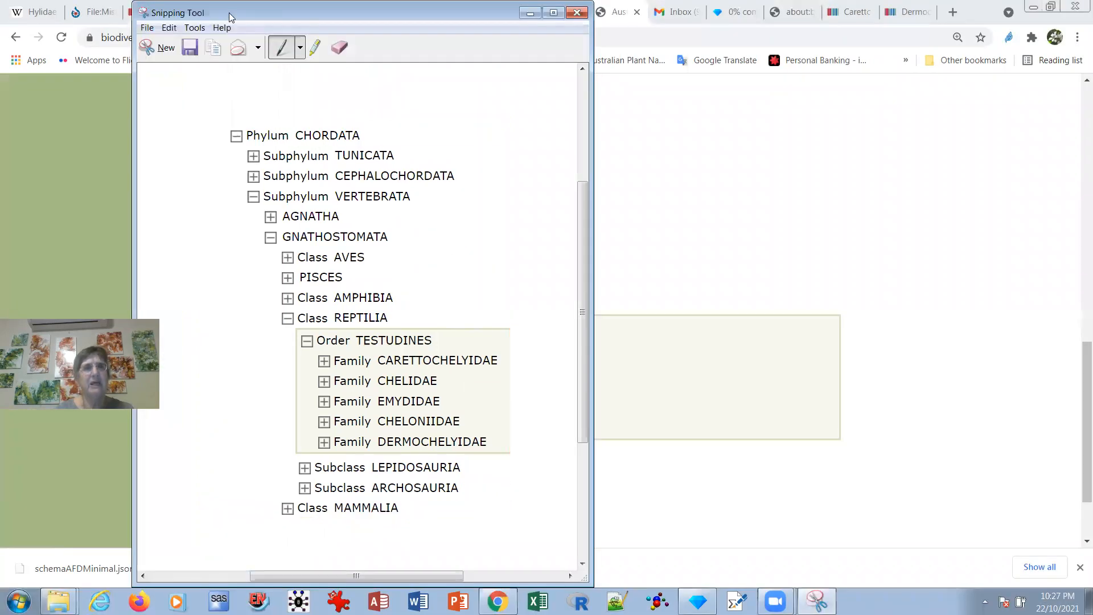
# Save the snip as CaptureTestudines.PNG in the Downloads folder.
pyautogui.click(147, 28)
pyautogui.click(175, 61)
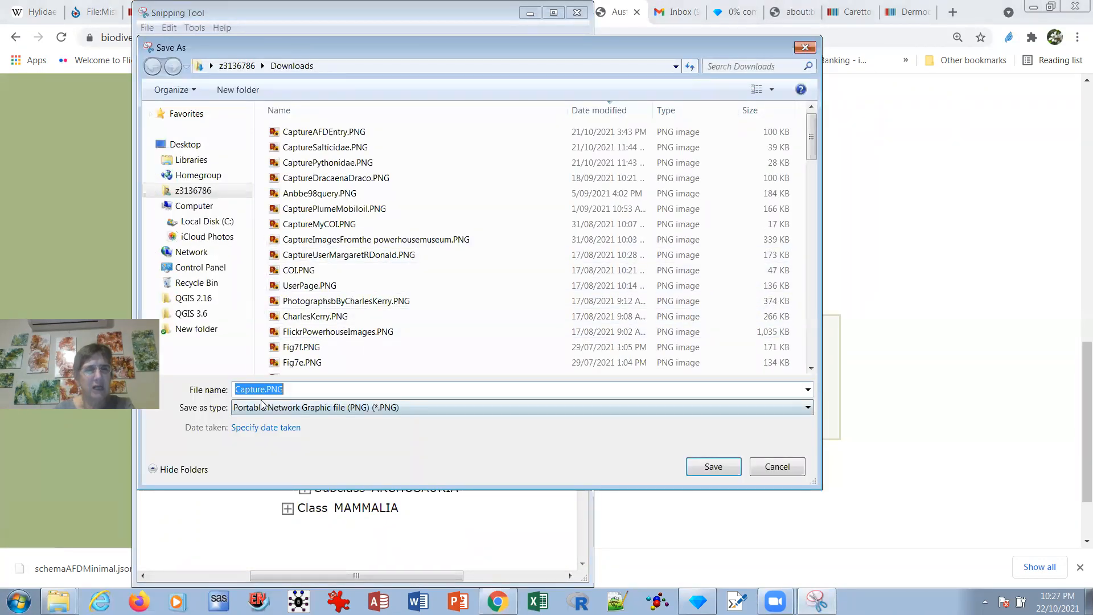
pyautogui.click(266, 389)
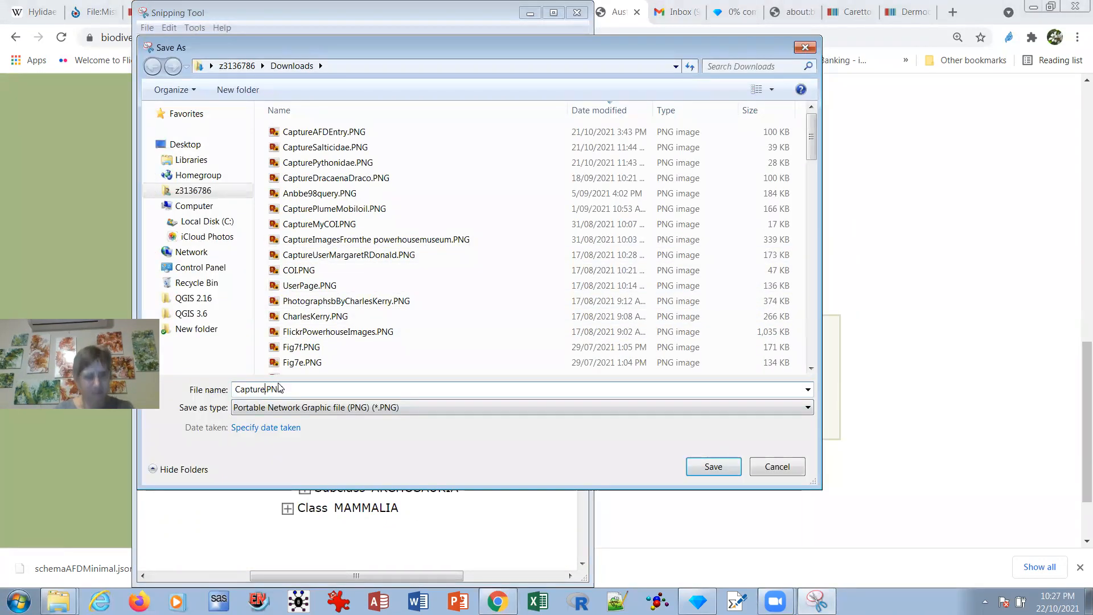
pyautogui.write('Tes')
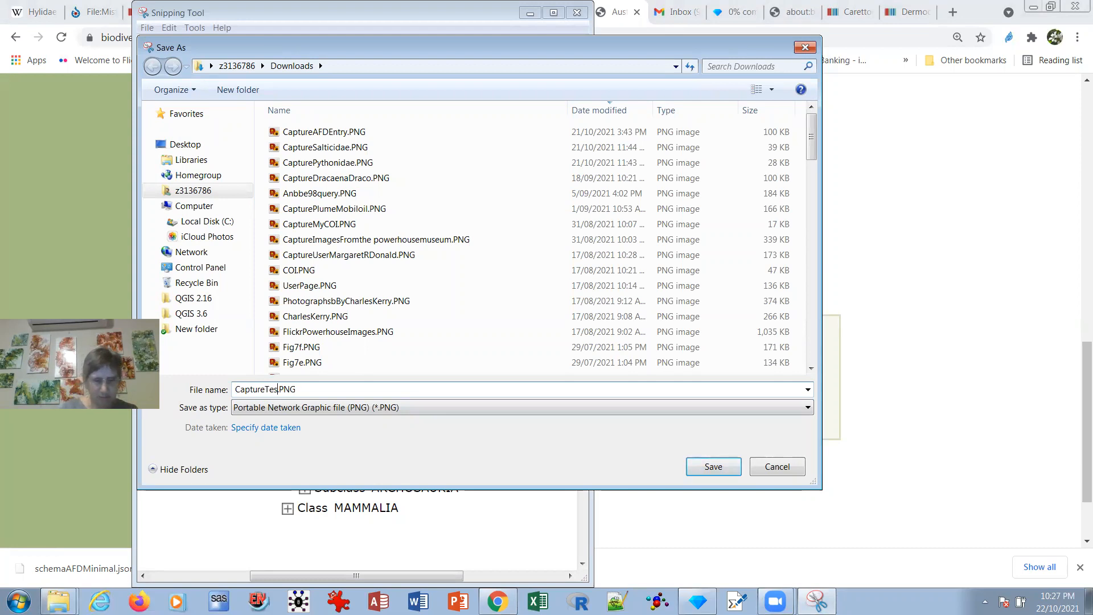
pyautogui.write('tudines')
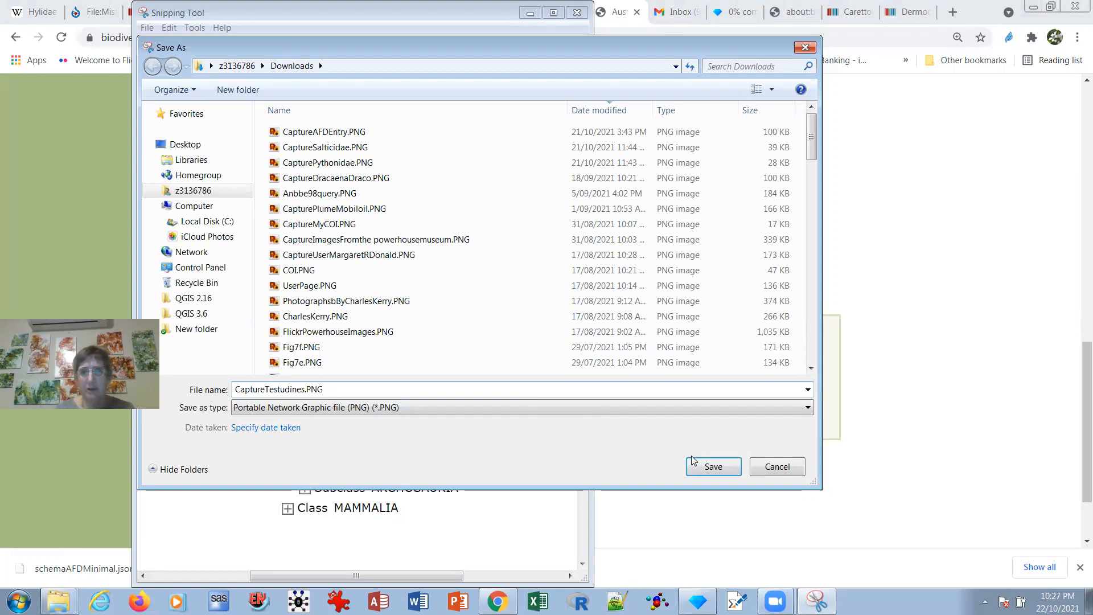
pyautogui.click(718, 470)
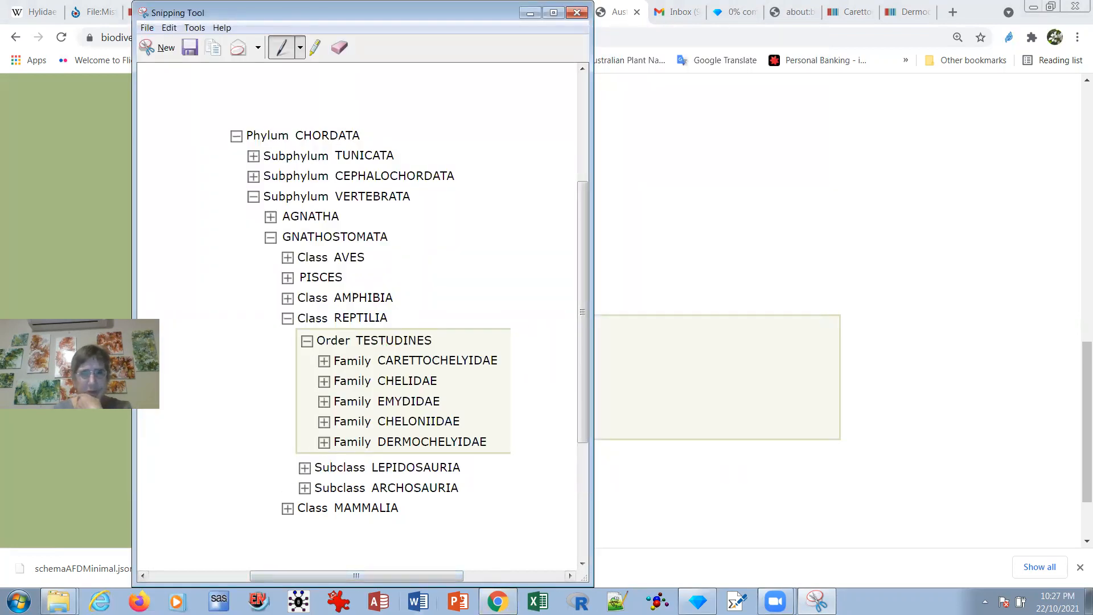
# Open AFDUploads.docx in Word and go to the checklist picture showing Family PYTHONIDAE in the Reptiles section.
pyautogui.click(418, 601)
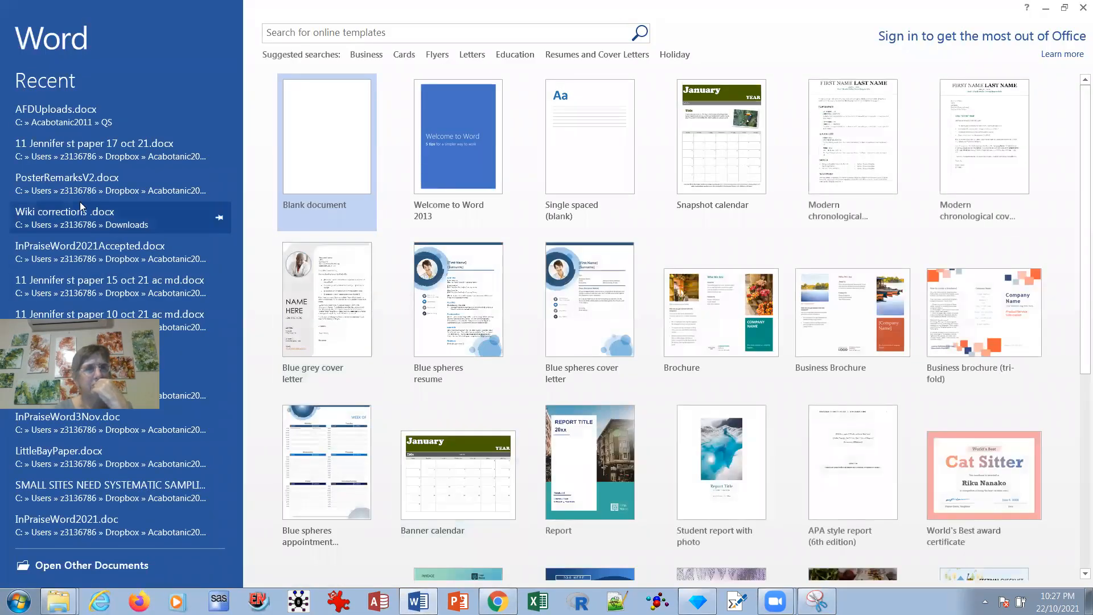
pyautogui.click(43, 119)
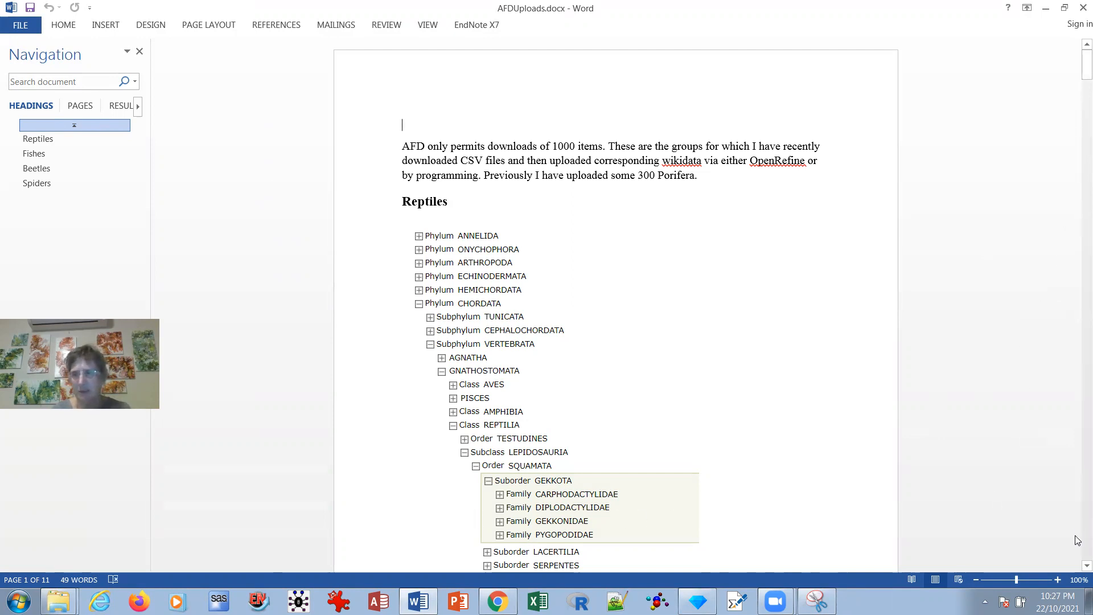
pyautogui.click(844, 535)
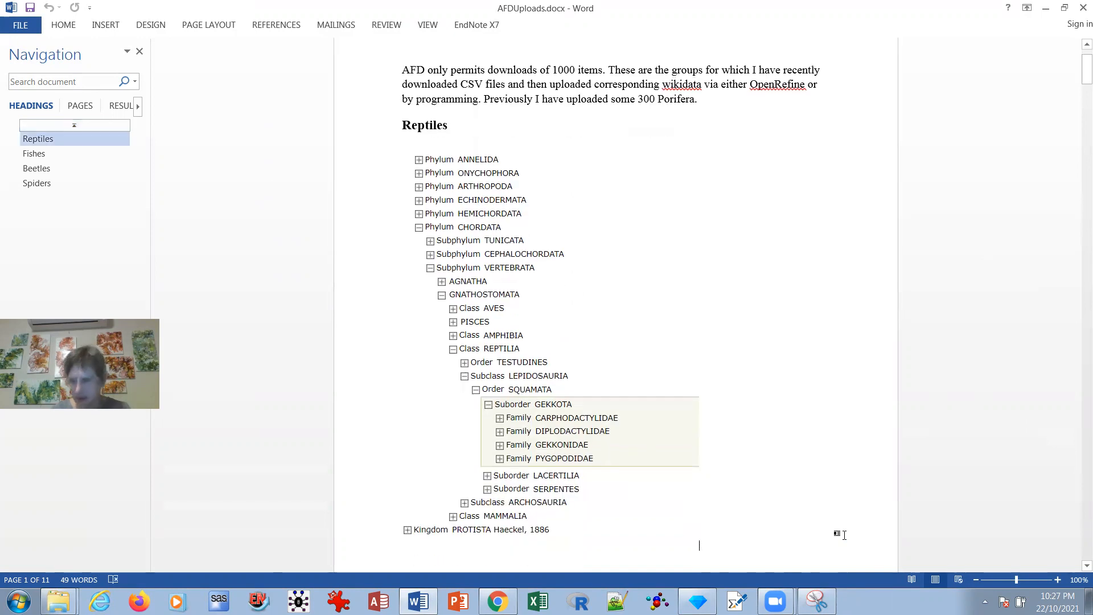
pyautogui.press('Down')
pyautogui.press('Down')
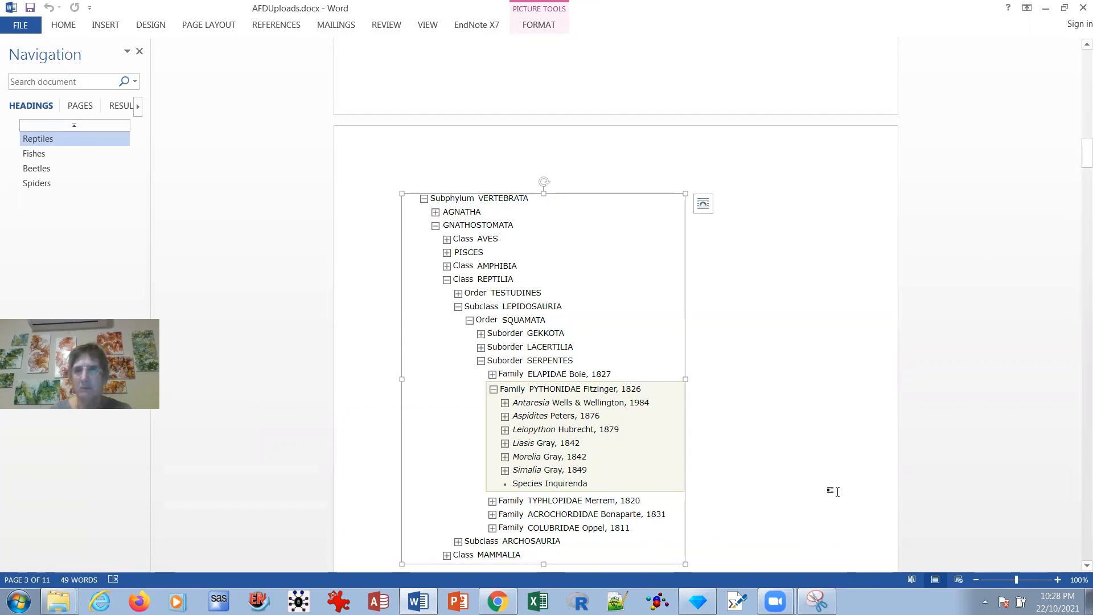
pyautogui.scroll(-1, 910, 556)
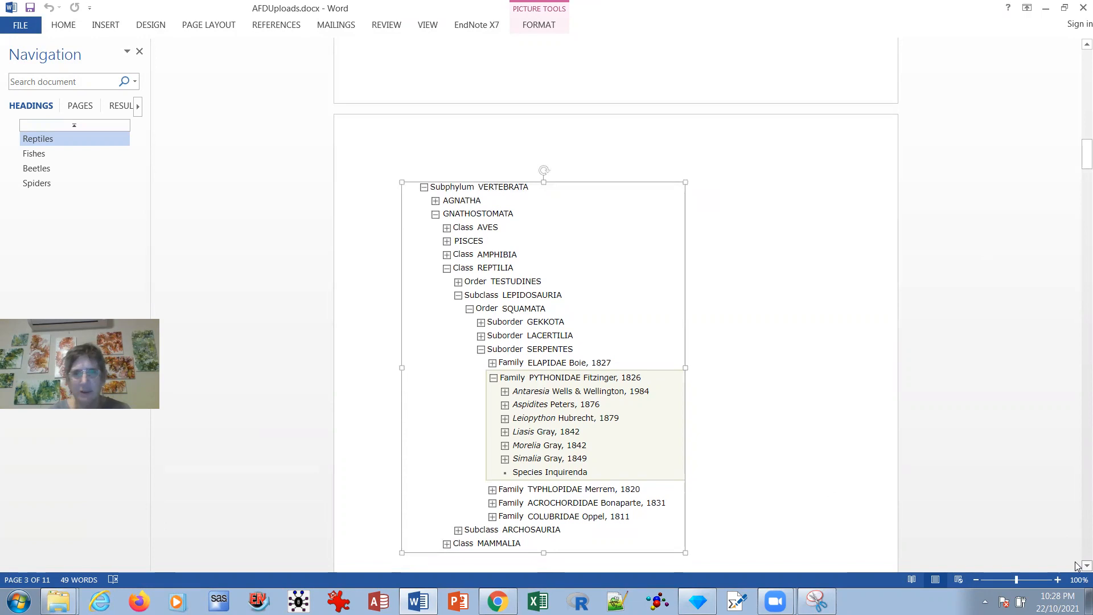
# Add a new line after the PYTHONIDAE checklist picture and insert a page break there.
pyautogui.click(701, 537)
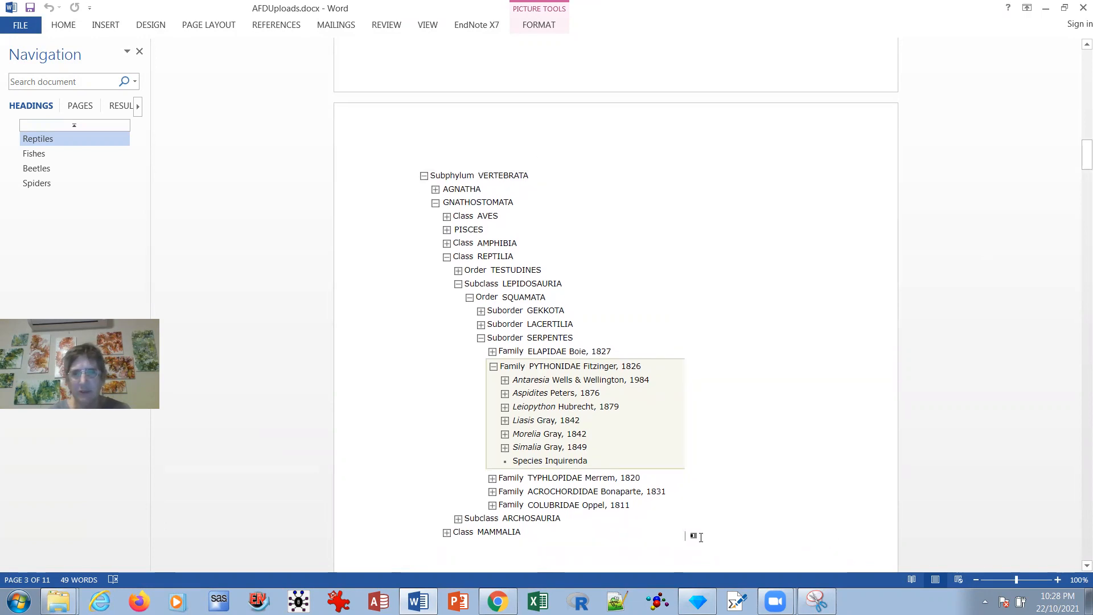
pyautogui.press('Return')
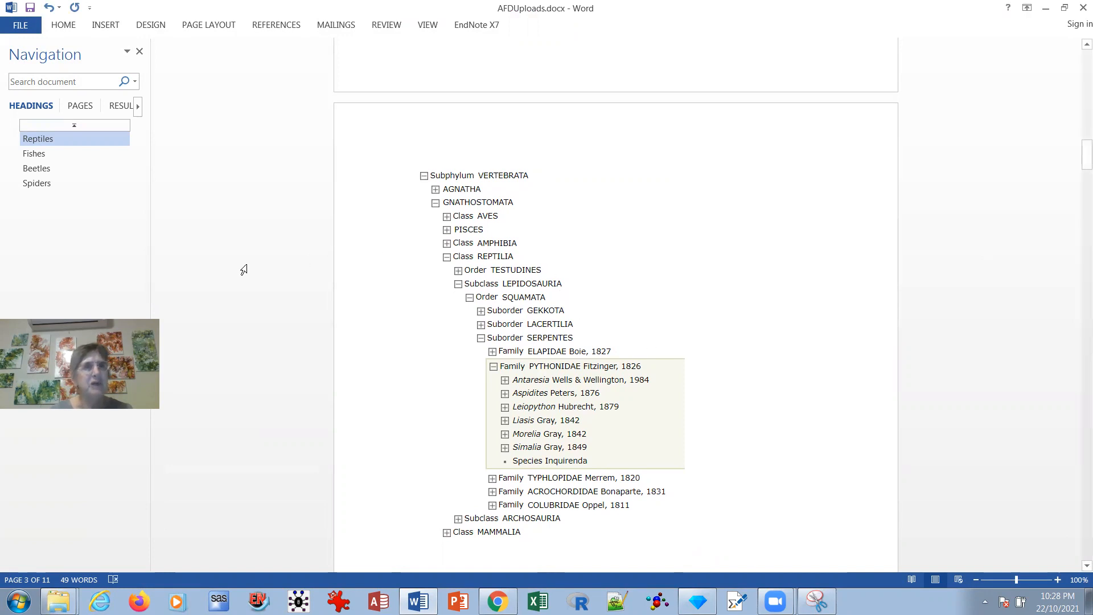
pyautogui.click(62, 26)
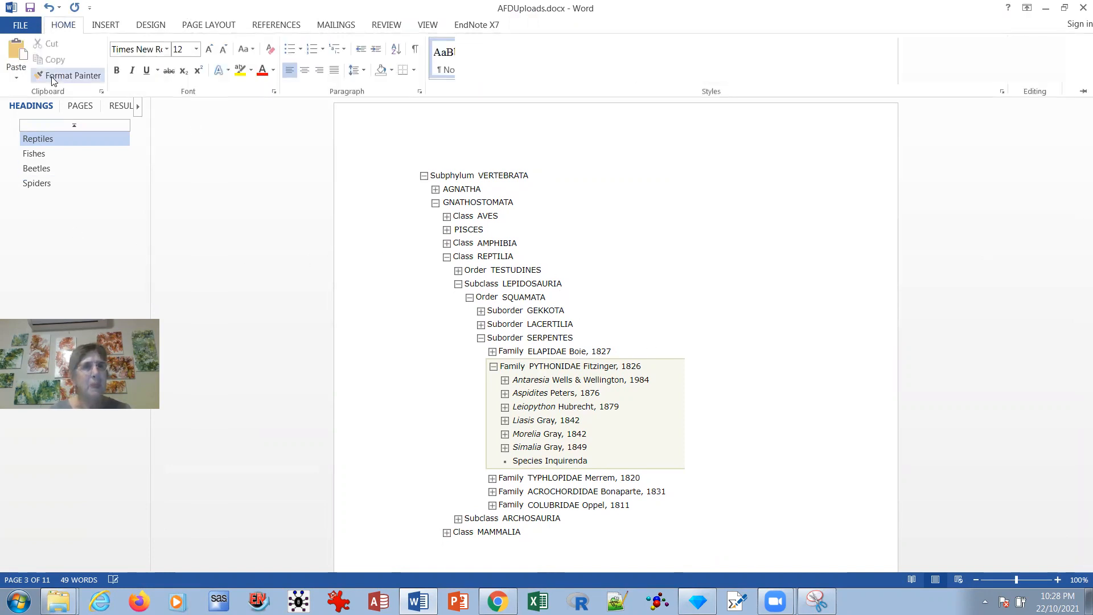
pyautogui.click(105, 25)
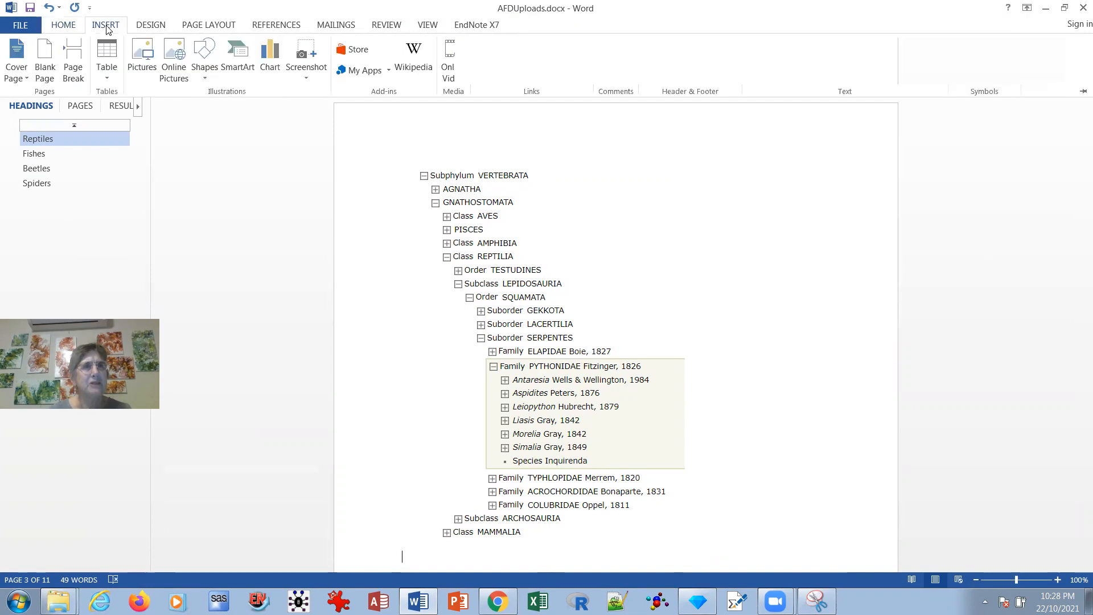
pyautogui.click(68, 71)
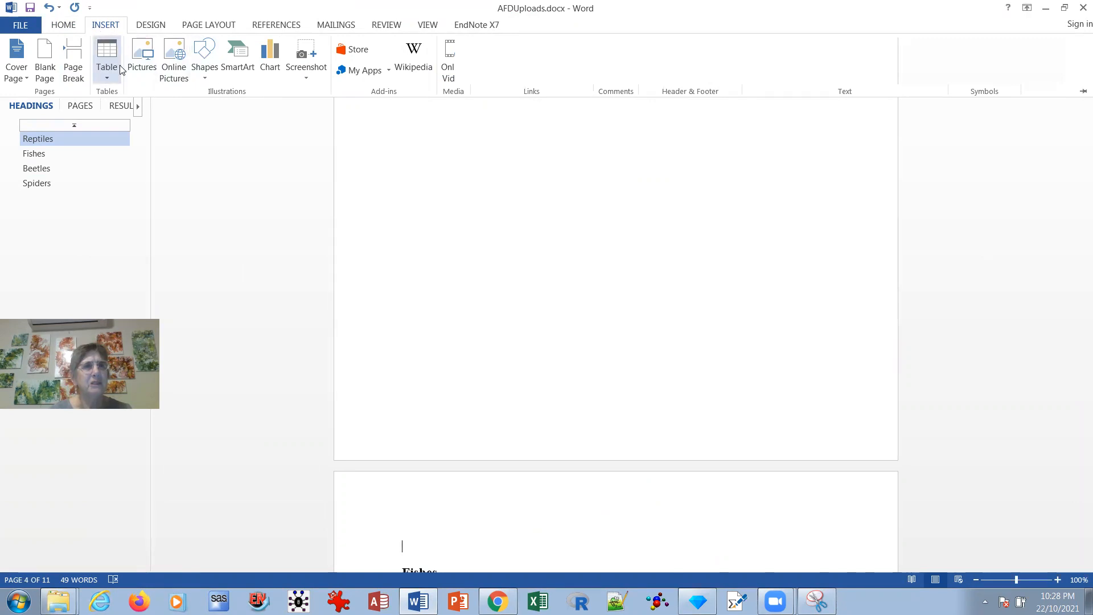
# Insert the picture CaptureTestudines.PNG from the Downloads folder on the new page above the Fishes heading.
pyautogui.click(142, 67)
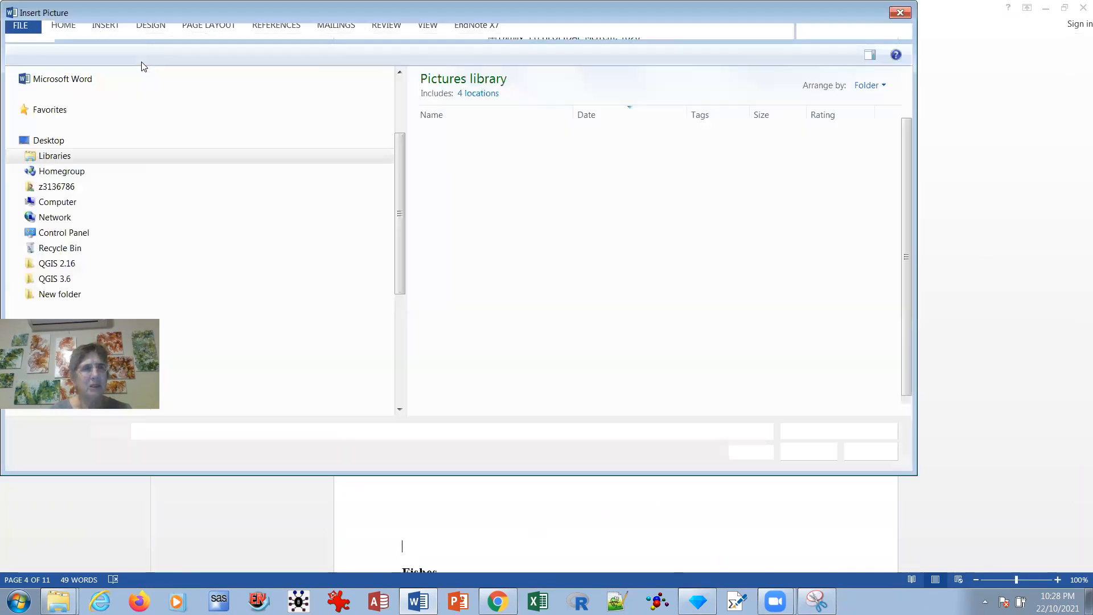
pyautogui.click(74, 191)
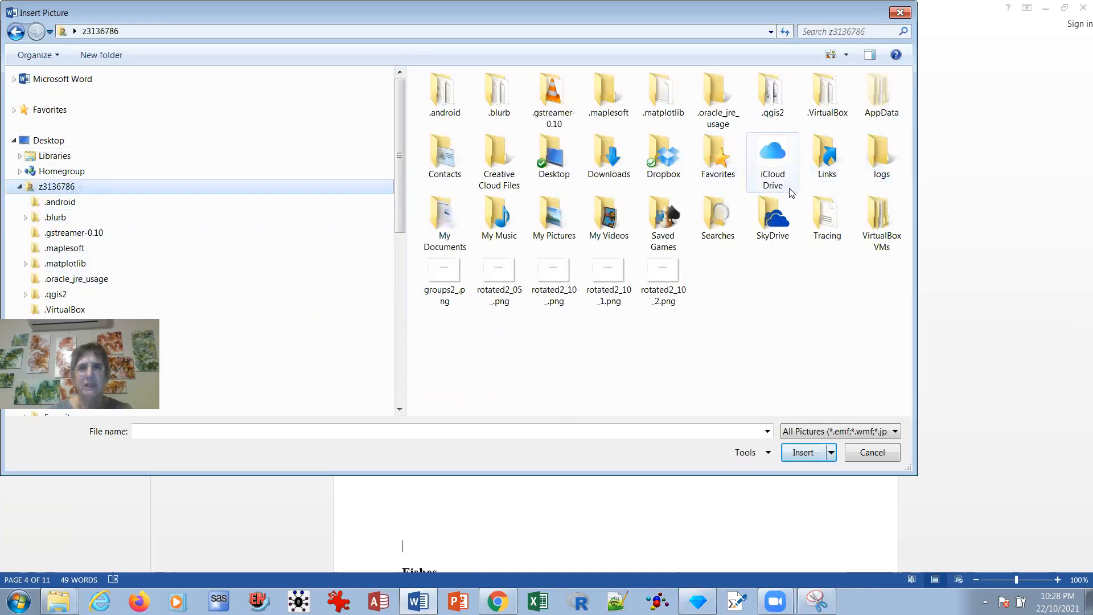
pyautogui.click(621, 176)
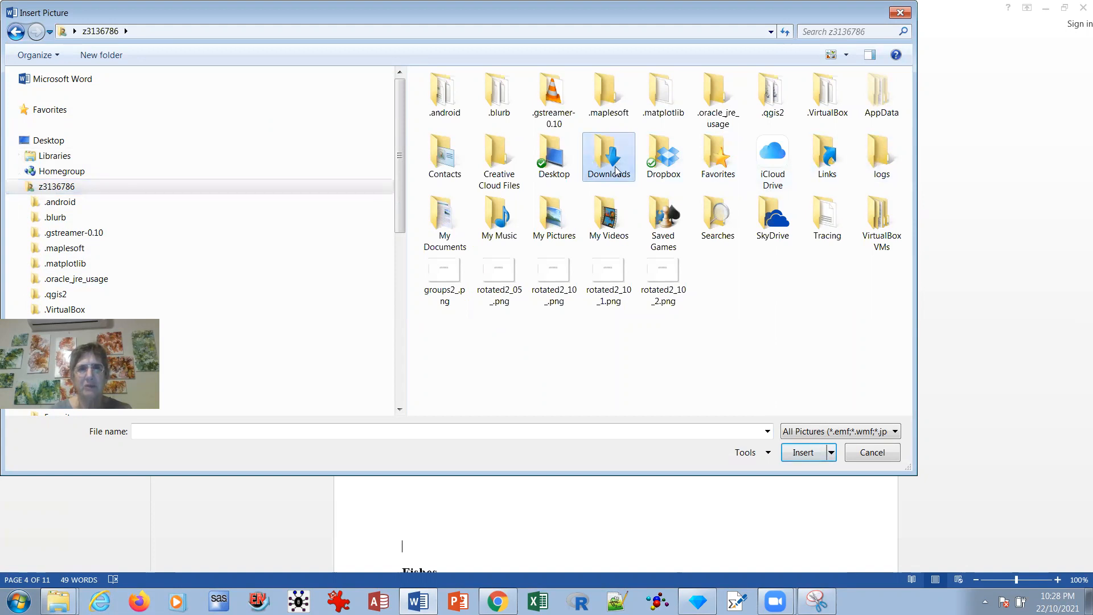
pyautogui.doubleClick(615, 171)
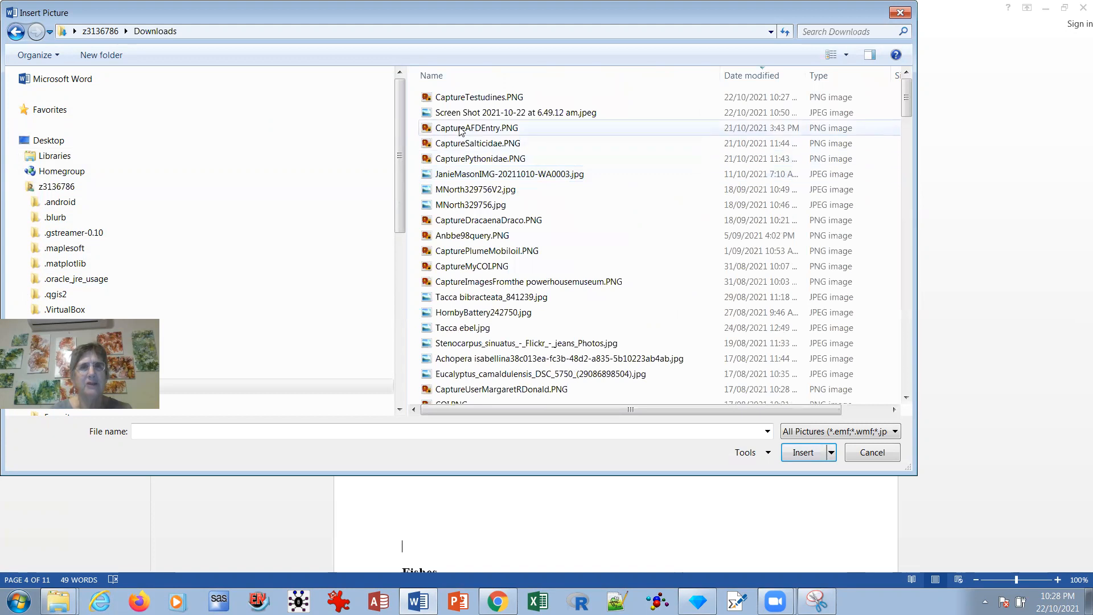
pyautogui.click(466, 98)
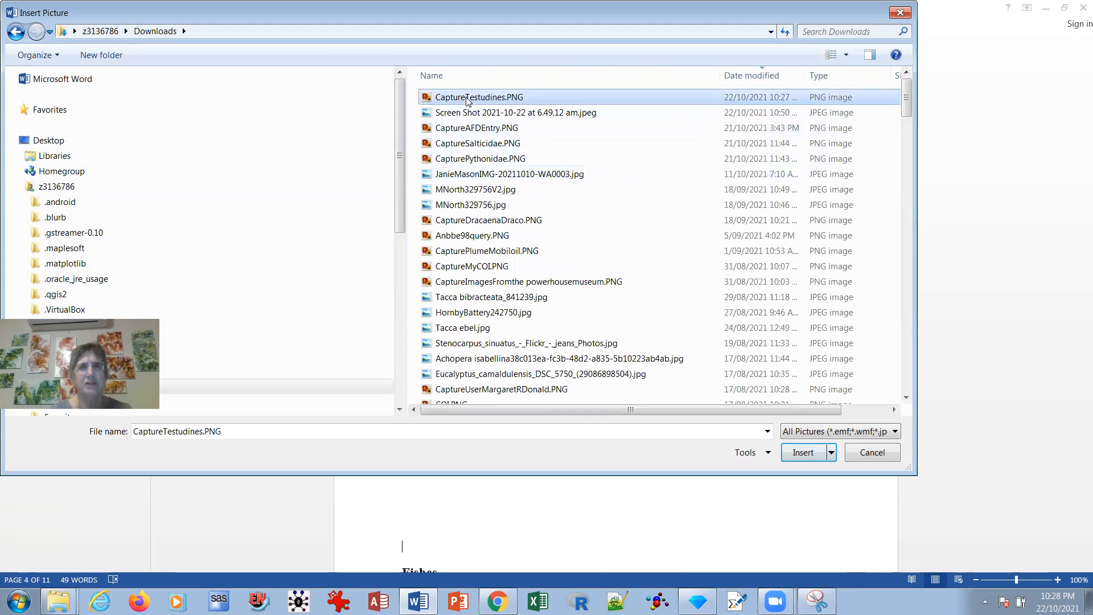
pyautogui.click(812, 453)
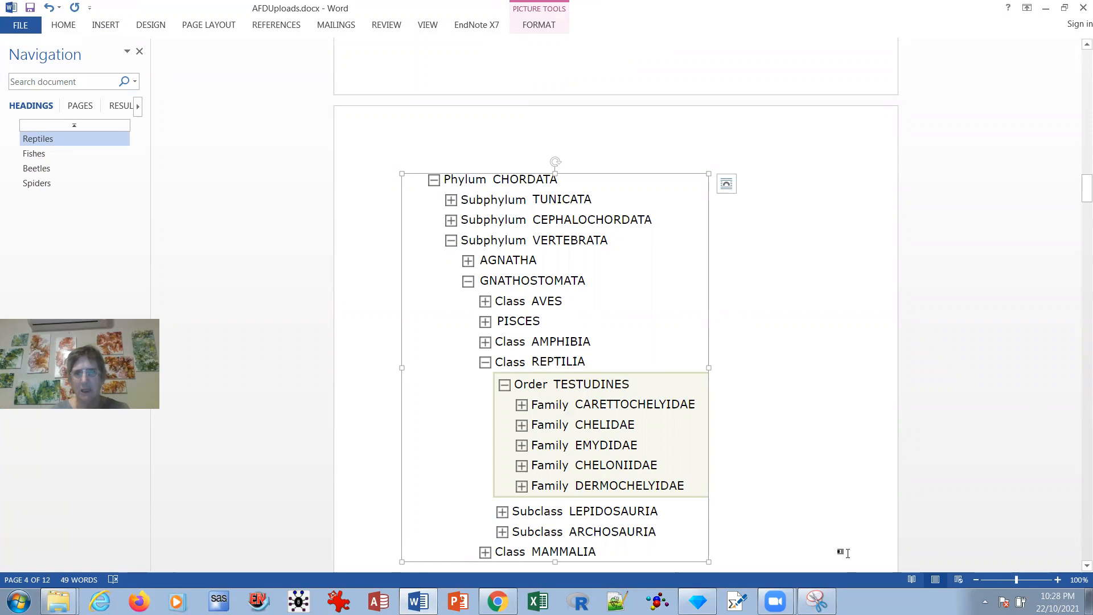
# Deselect the inserted Testudines picture, save AFDUploads.docx and close the document.
pyautogui.click(747, 561)
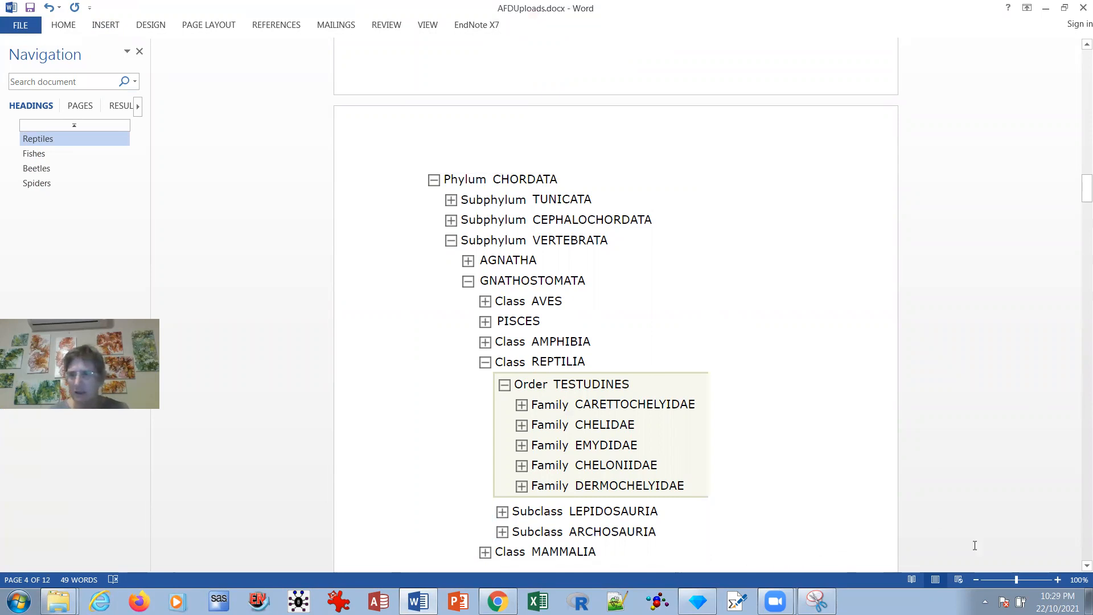
pyautogui.scroll(-5, 519, 501)
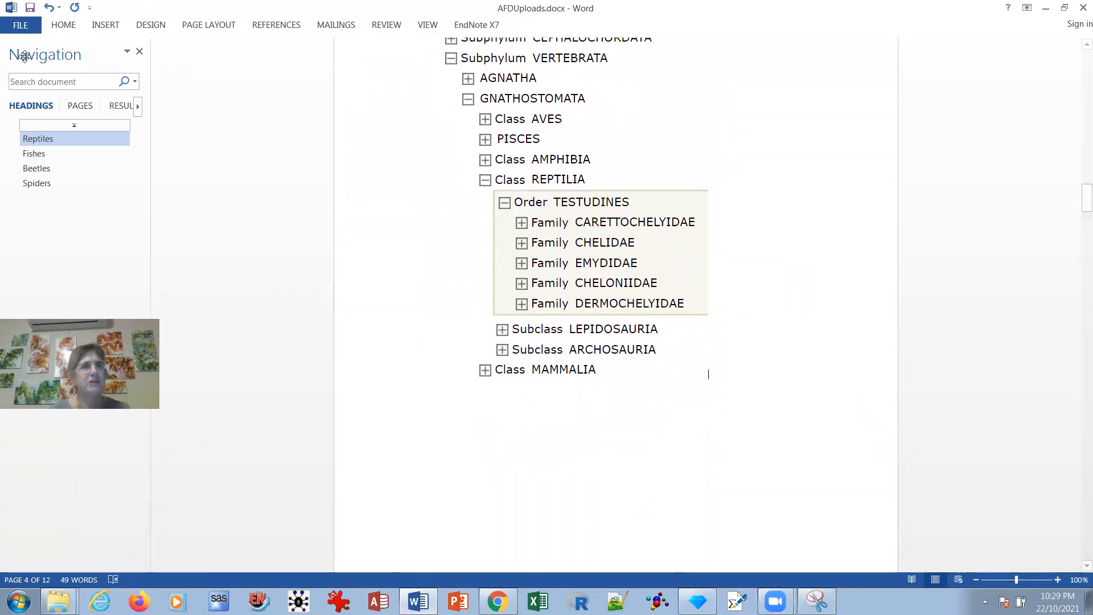
pyautogui.click(21, 25)
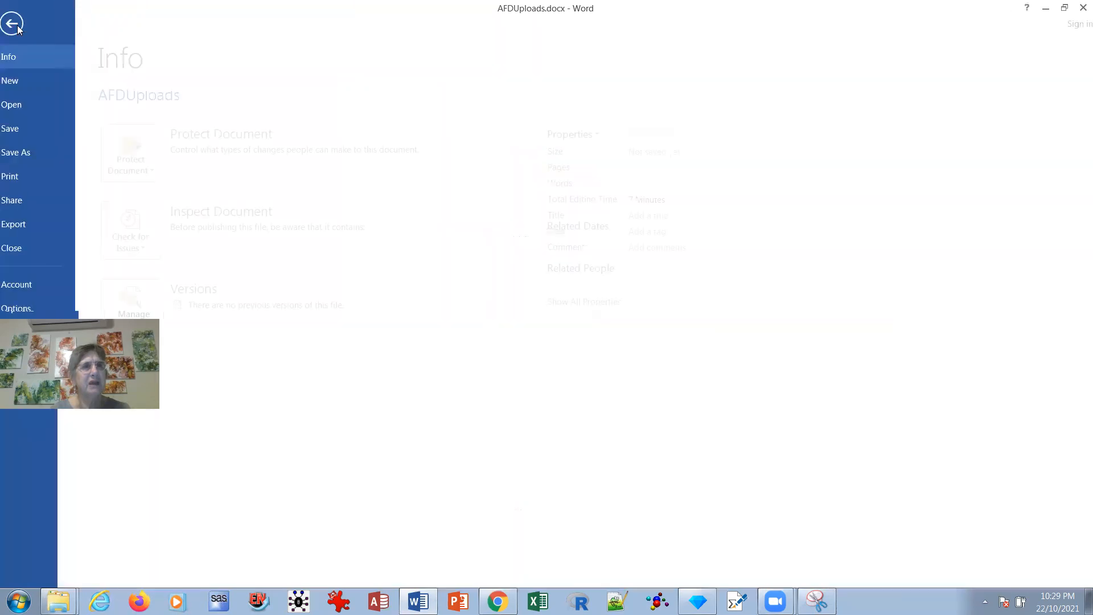
pyautogui.click(29, 132)
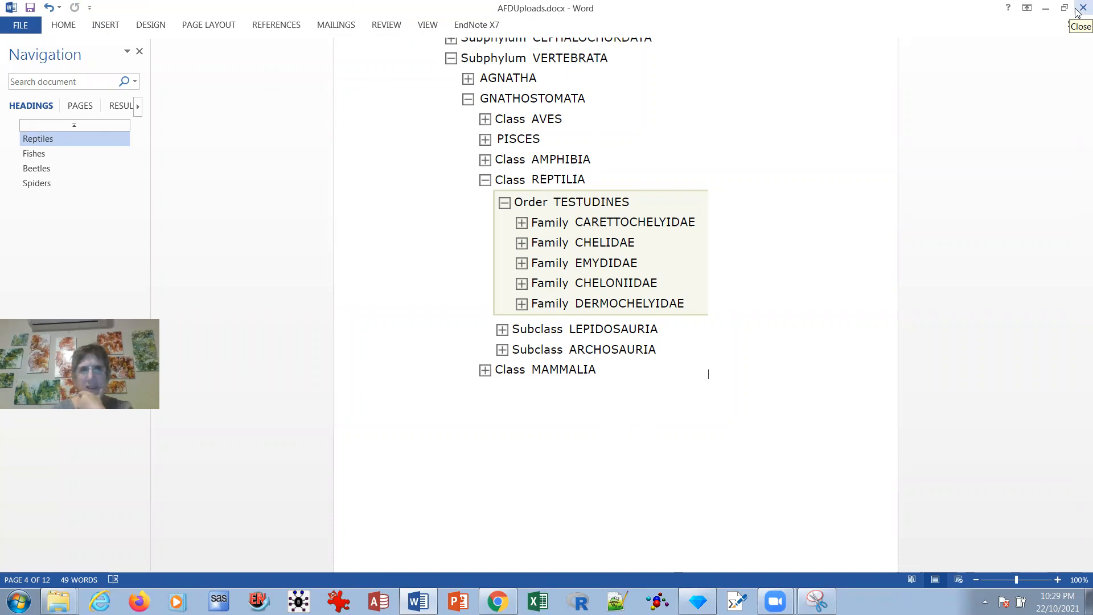
pyautogui.click(1077, 13)
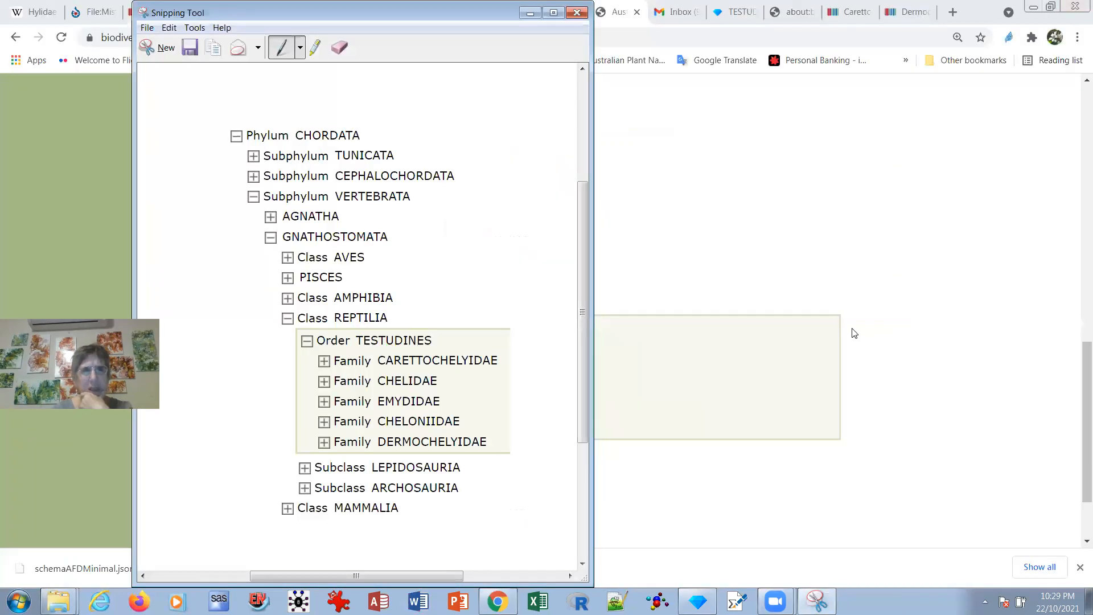
# Switch to the TESTUDINES project in OpenRefine in the browser and open the previewed Wollumbinia purvisi item in Wikidata.
pyautogui.click(890, 270)
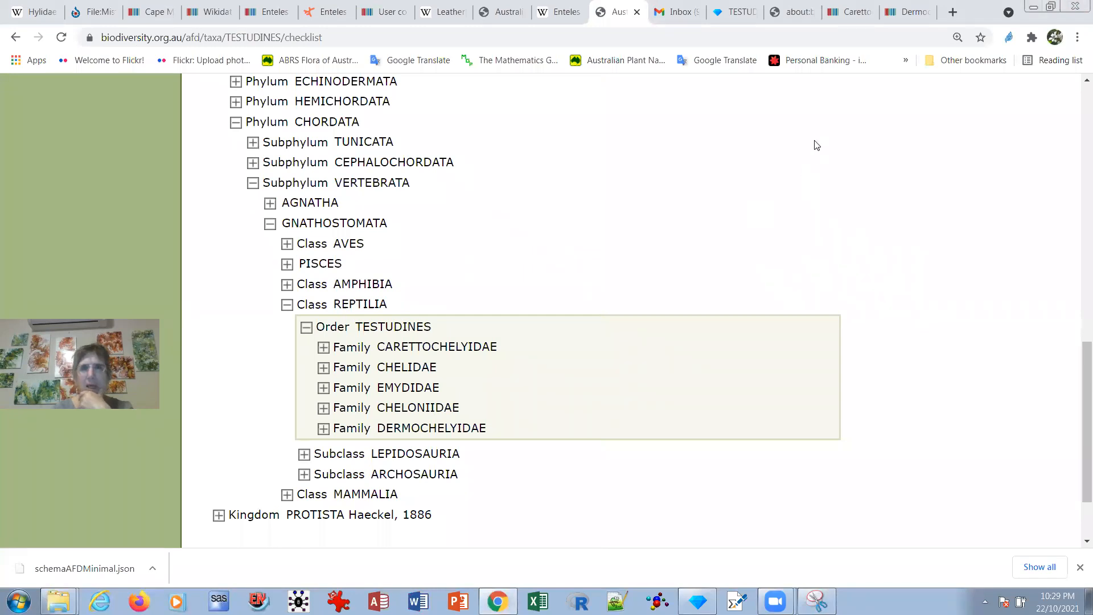
pyautogui.click(724, 16)
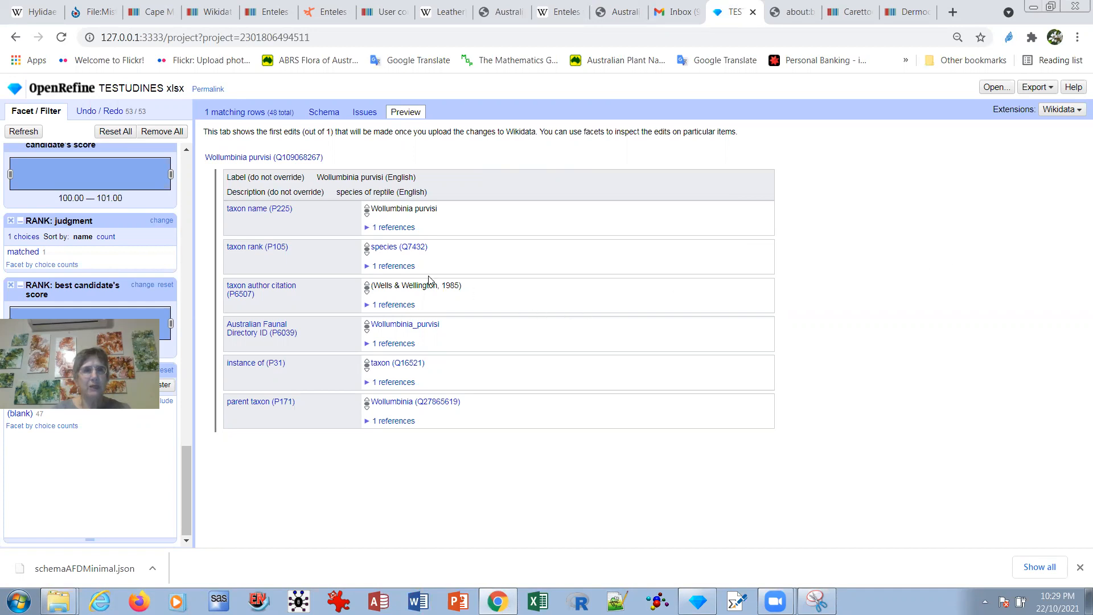
pyautogui.keyDown('ctrl'); pyautogui.click(240, 159); pyautogui.keyUp('ctrl')
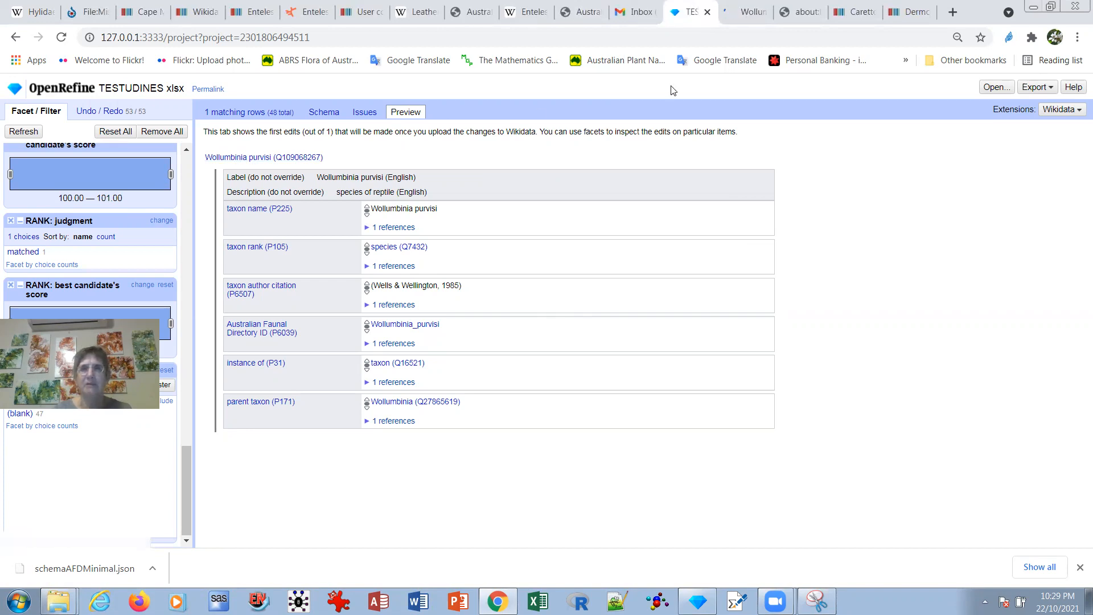
pyautogui.click(743, 14)
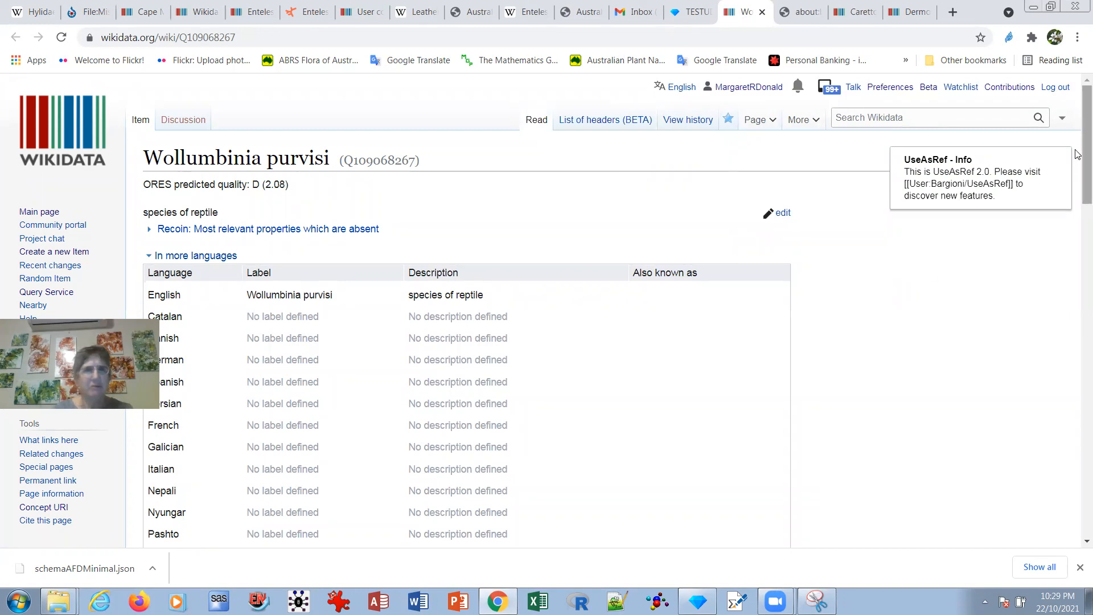
# Review the new item's statements and check its Australian Faunal Directory ID link against the Wollumbinia purvisi species page.
pyautogui.moveTo(1077, 154); pyautogui.dragTo(1075, 395)
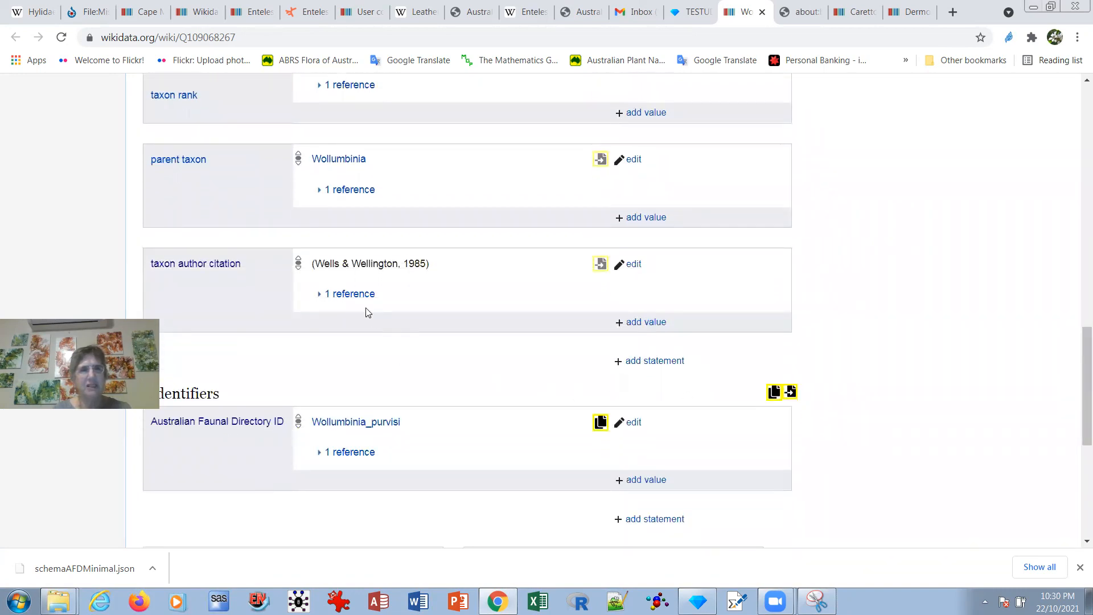
pyautogui.middleClick(356, 423)
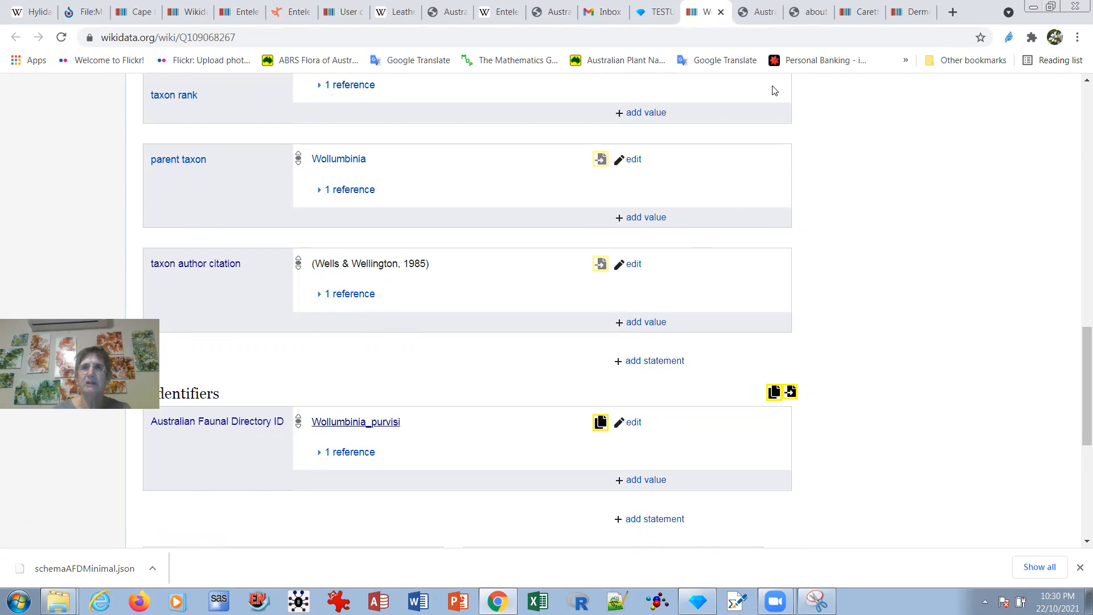
pyautogui.click(758, 13)
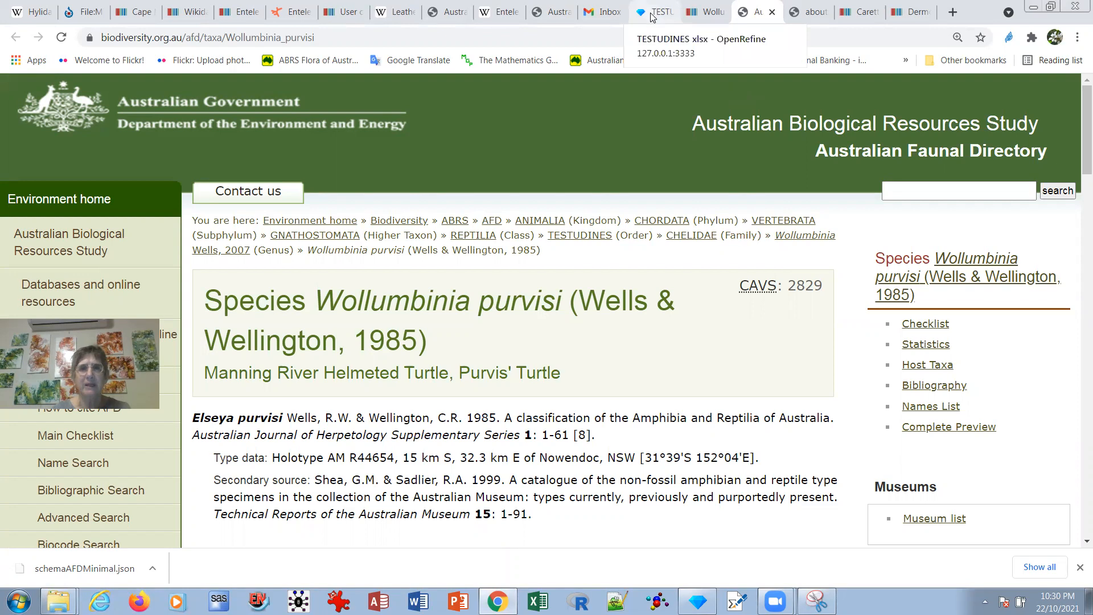
pyautogui.click(707, 13)
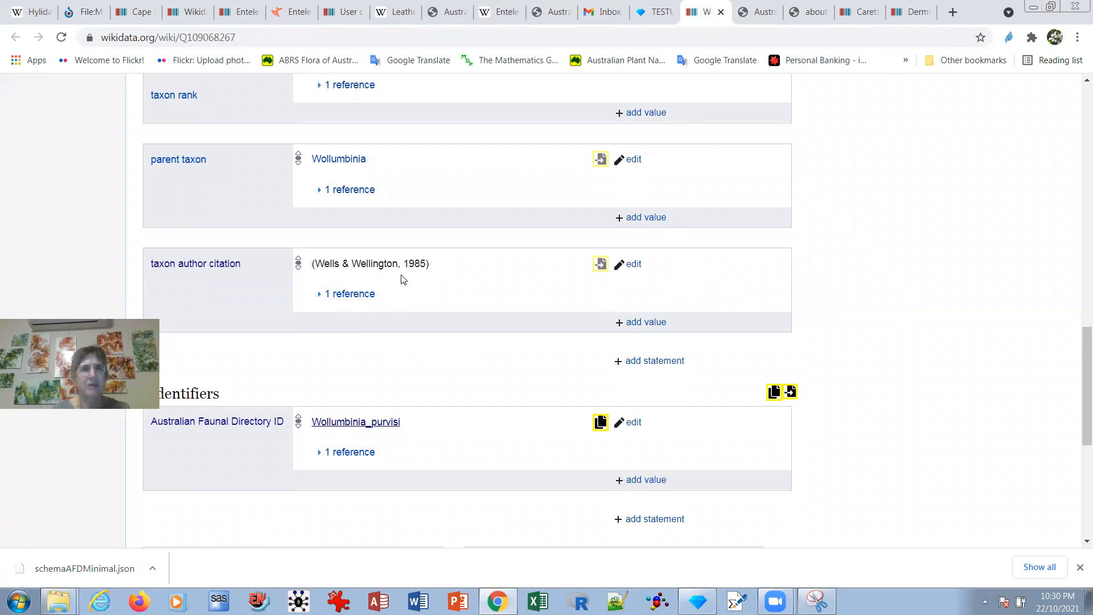
# Open the item's labels for editing and copy the English label Wollumbinia purvisi into the Catalan, Danish, German and Spanish labels.
pyautogui.moveTo(1077, 394); pyautogui.dragTo(1077, 149)
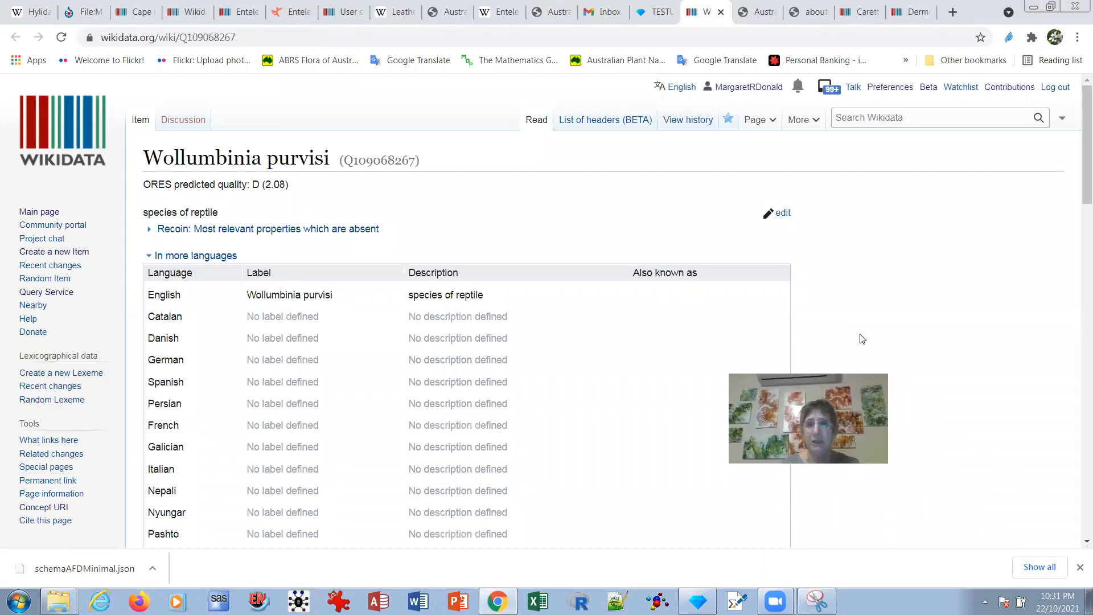
pyautogui.click(781, 214)
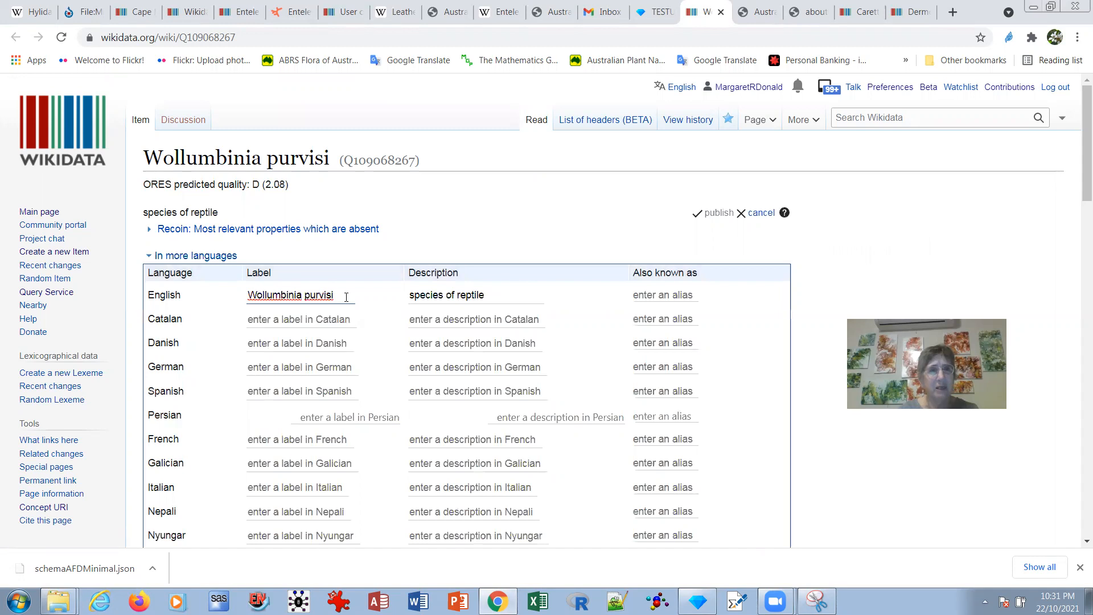
pyautogui.moveTo(342, 296); pyautogui.dragTo(237, 307)
pyautogui.hotkey('ctrl', 'c')
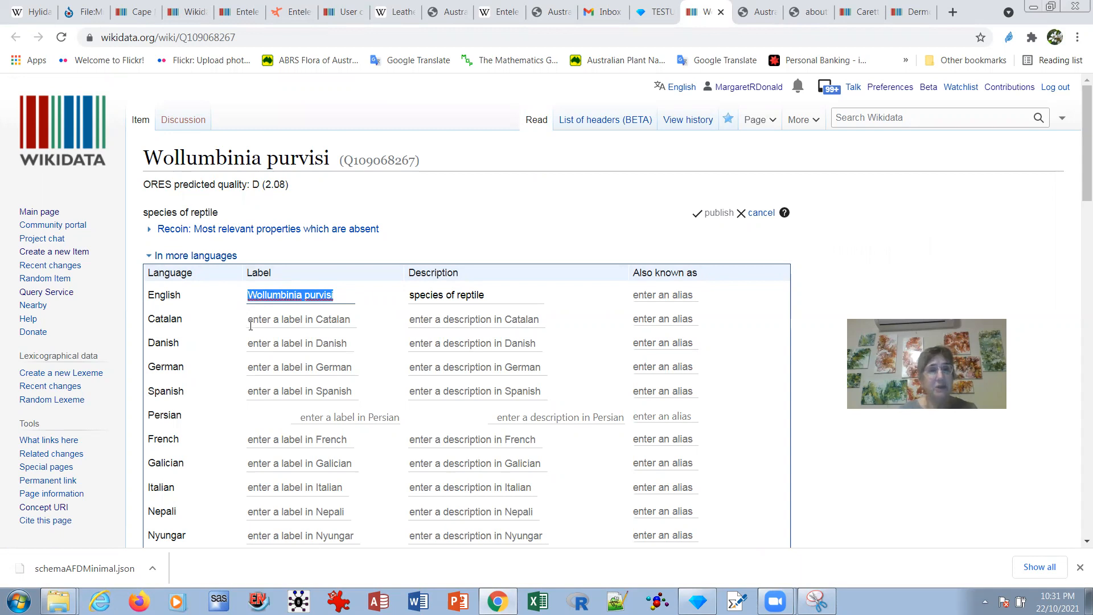
pyautogui.click(251, 320)
pyautogui.hotkey('ctrl', 'v')
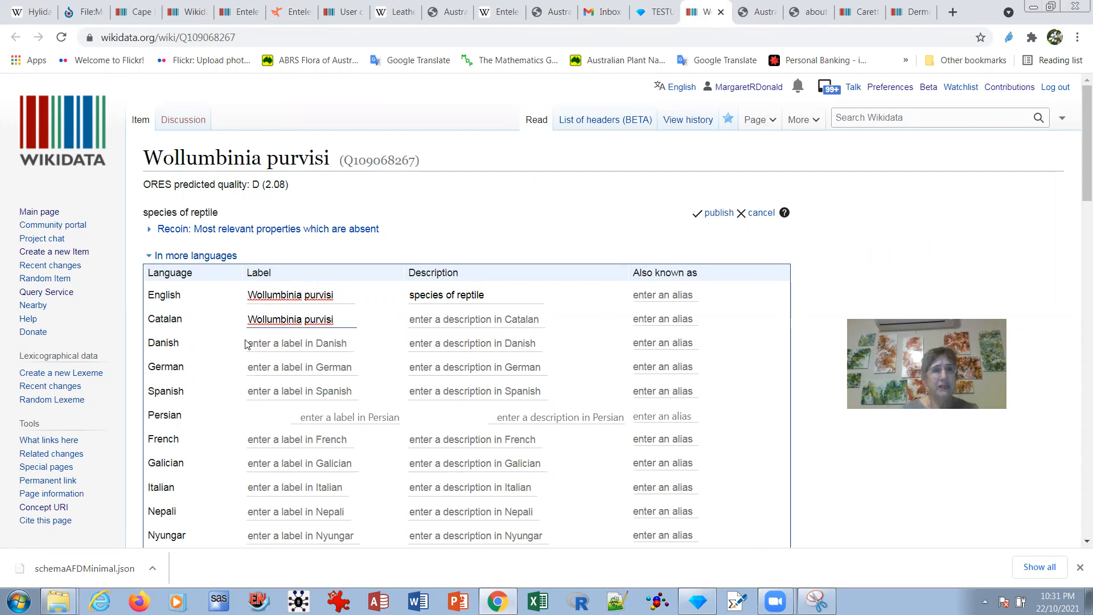
pyautogui.click(249, 341)
pyautogui.hotkey('ctrl', 'v')
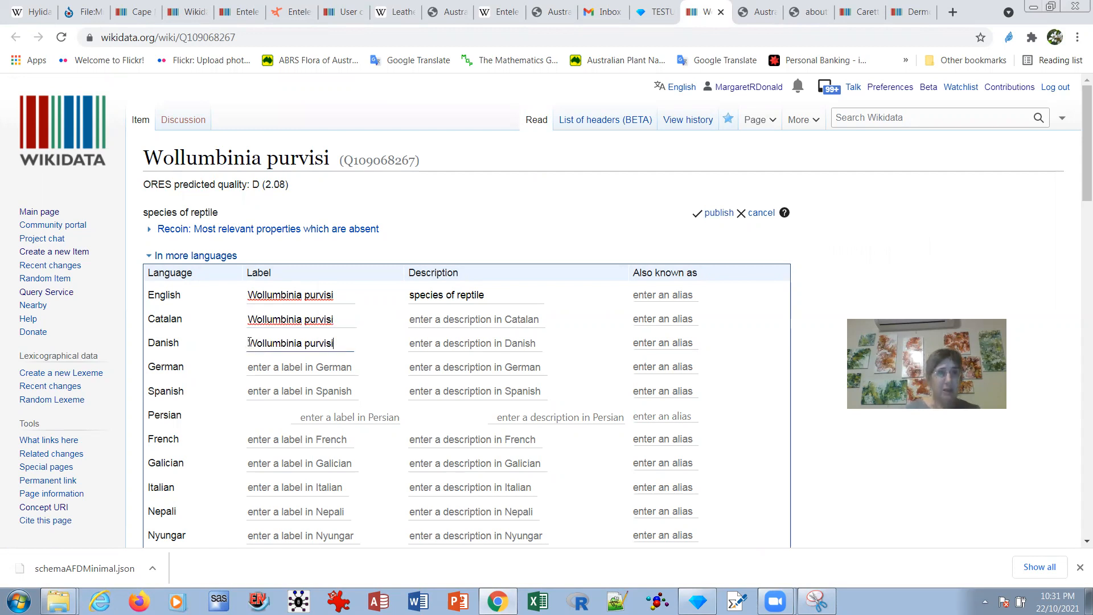
pyautogui.click(252, 368)
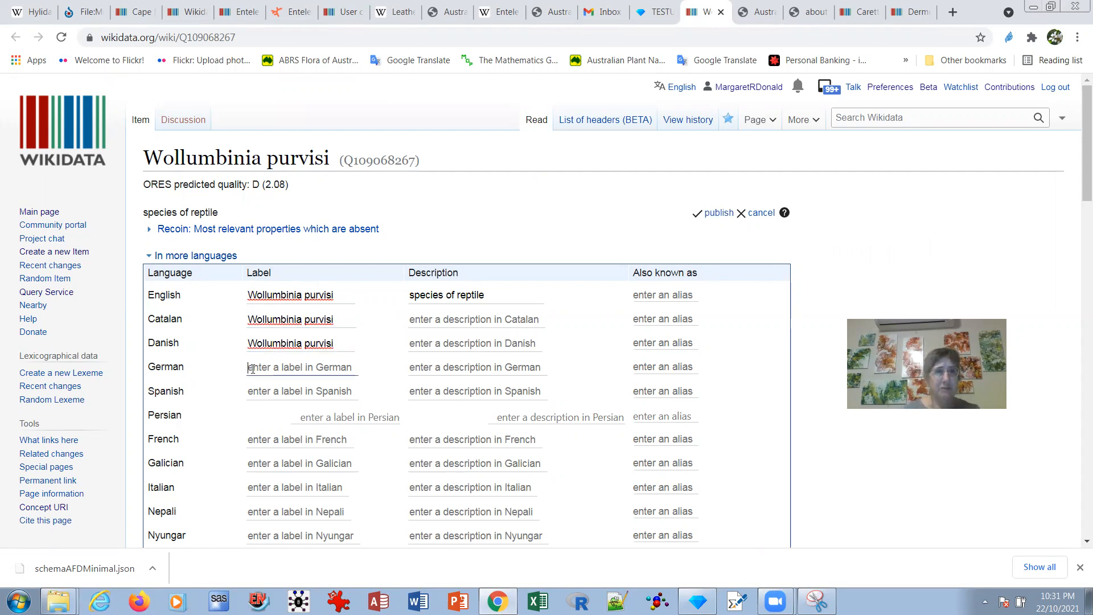
pyautogui.hotkey('ctrl', 'v')
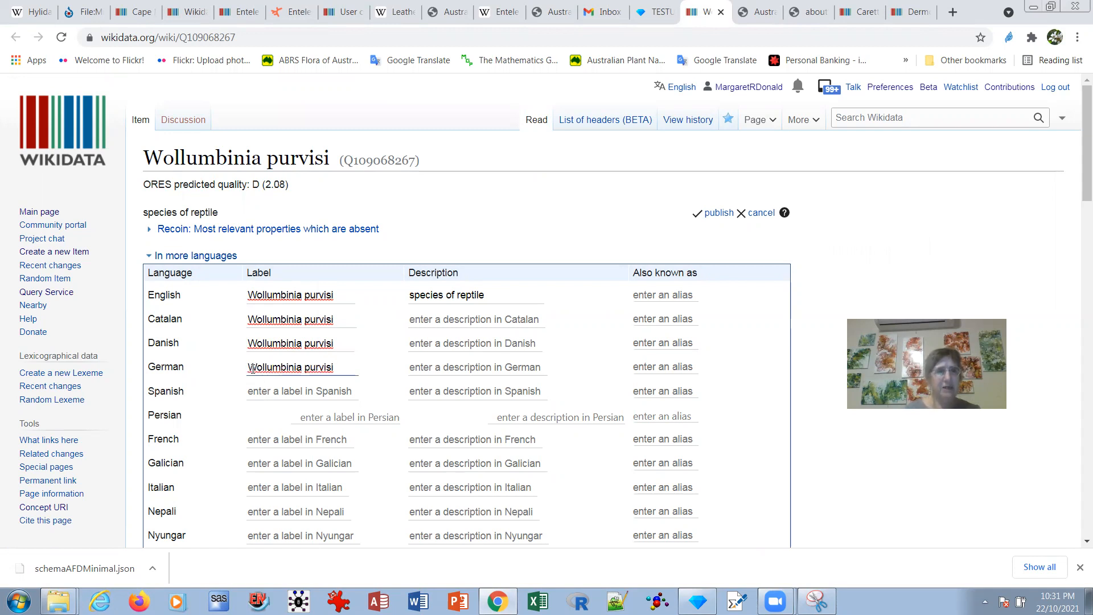
pyautogui.click(248, 391)
pyautogui.hotkey('ctrl', 'v')
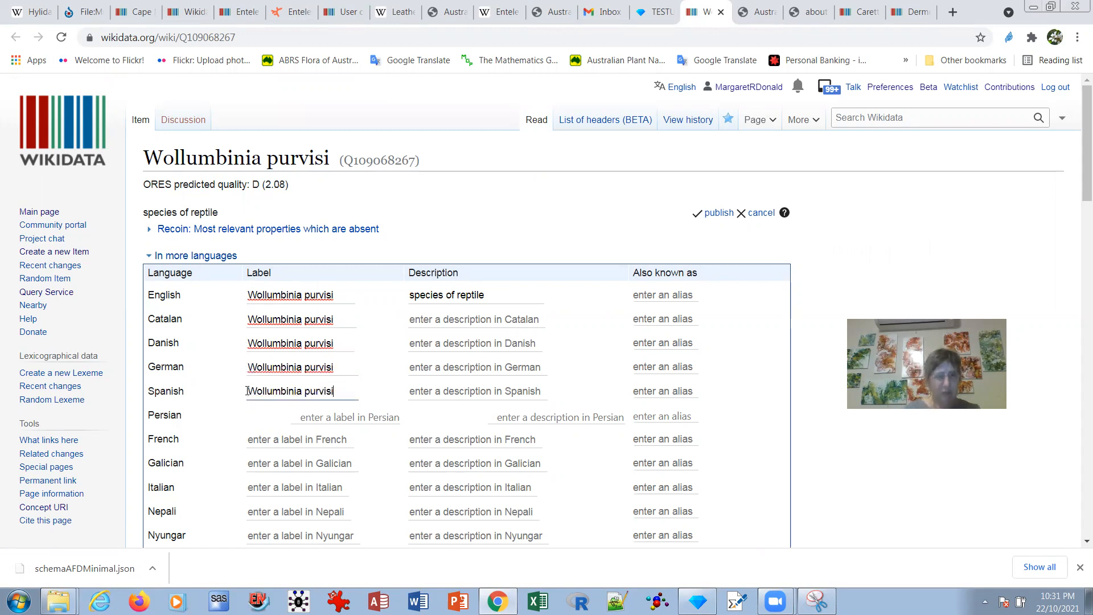
# Fill in the French, Galician and Italian labels with the copied name Wollumbinia purvisi.
pyautogui.click(249, 442)
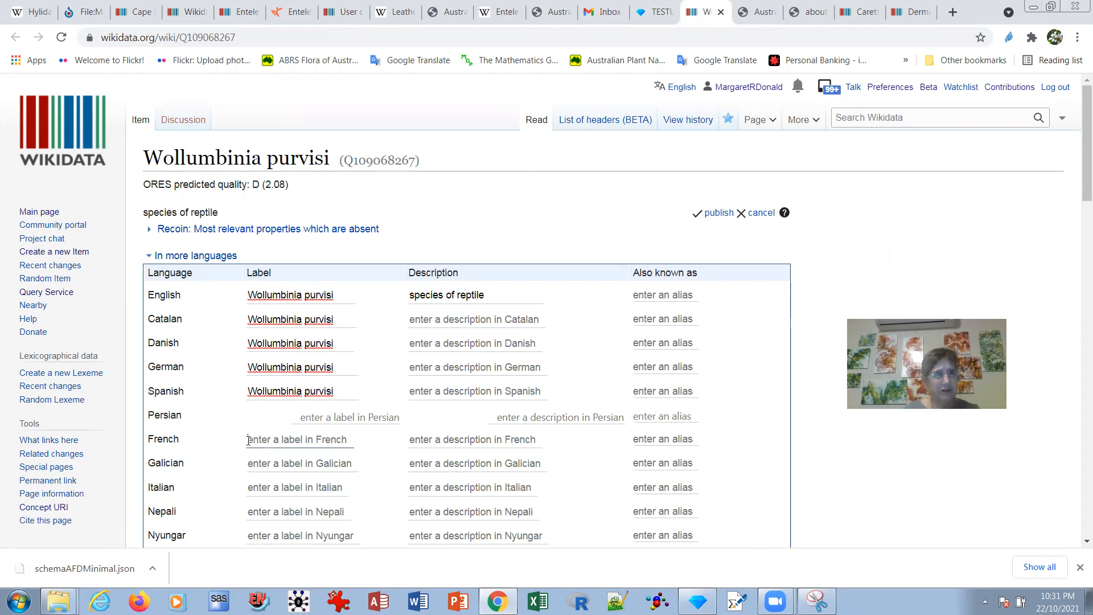
pyautogui.hotkey('ctrl', 'v')
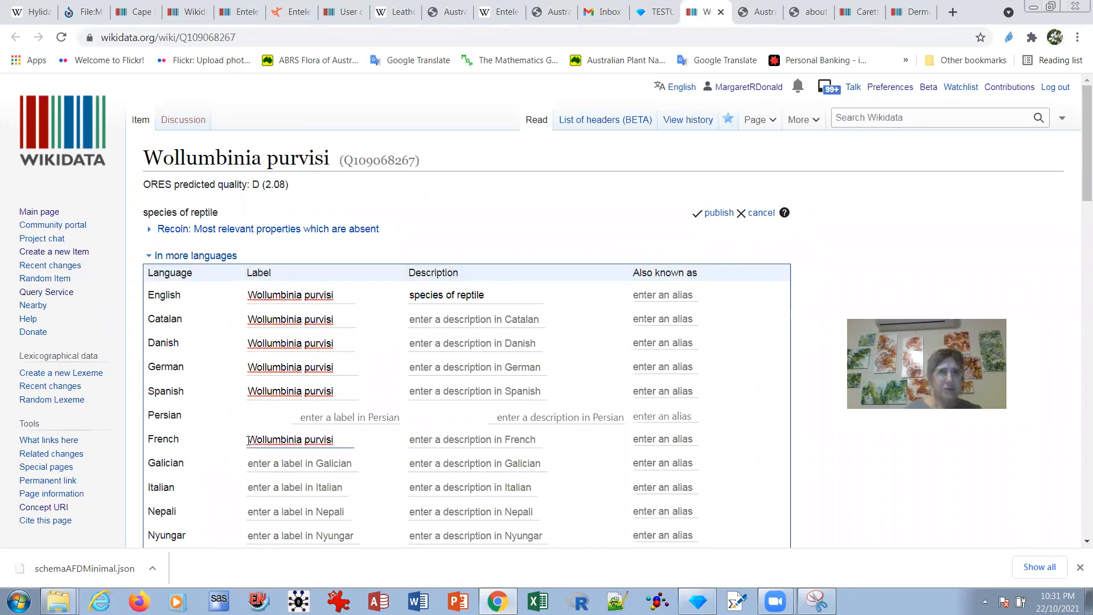
pyautogui.click(248, 465)
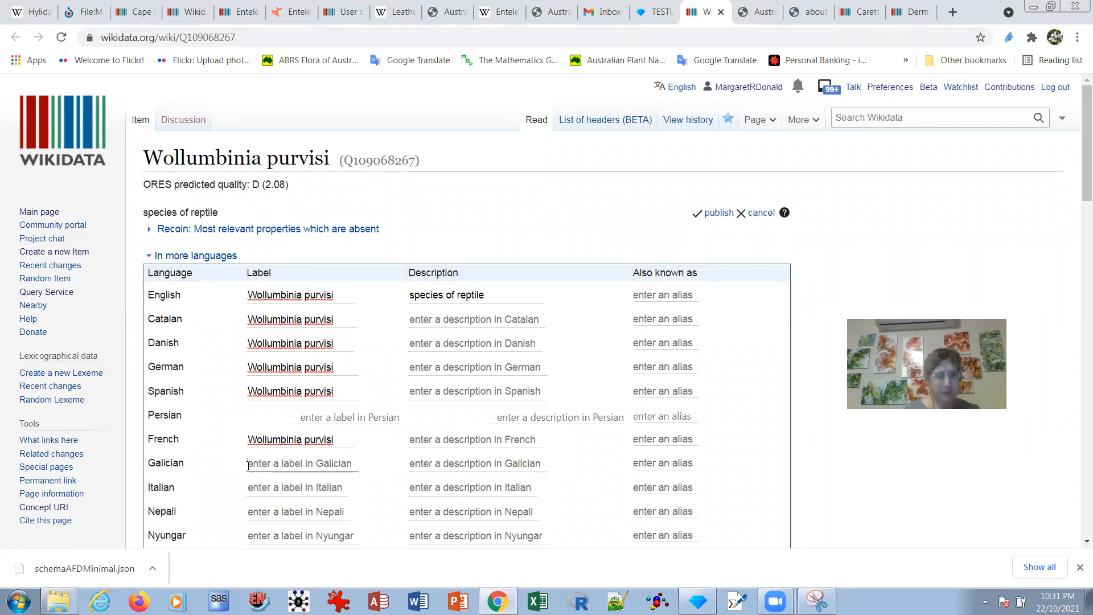
pyautogui.hotkey('ctrl', 'v')
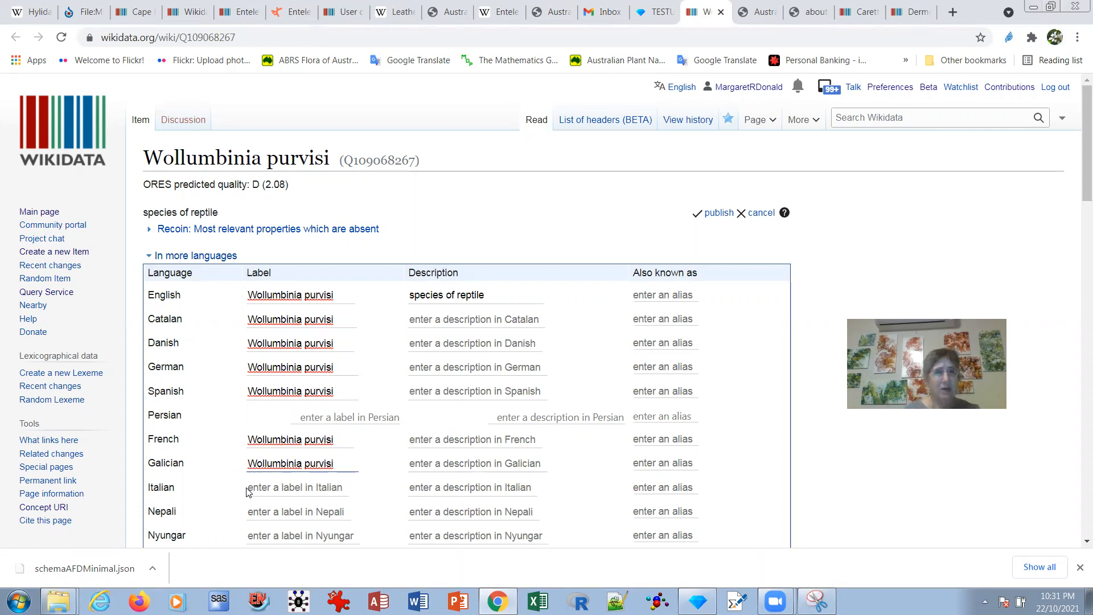
pyautogui.click(254, 485)
pyautogui.hotkey('ctrl', 'v')
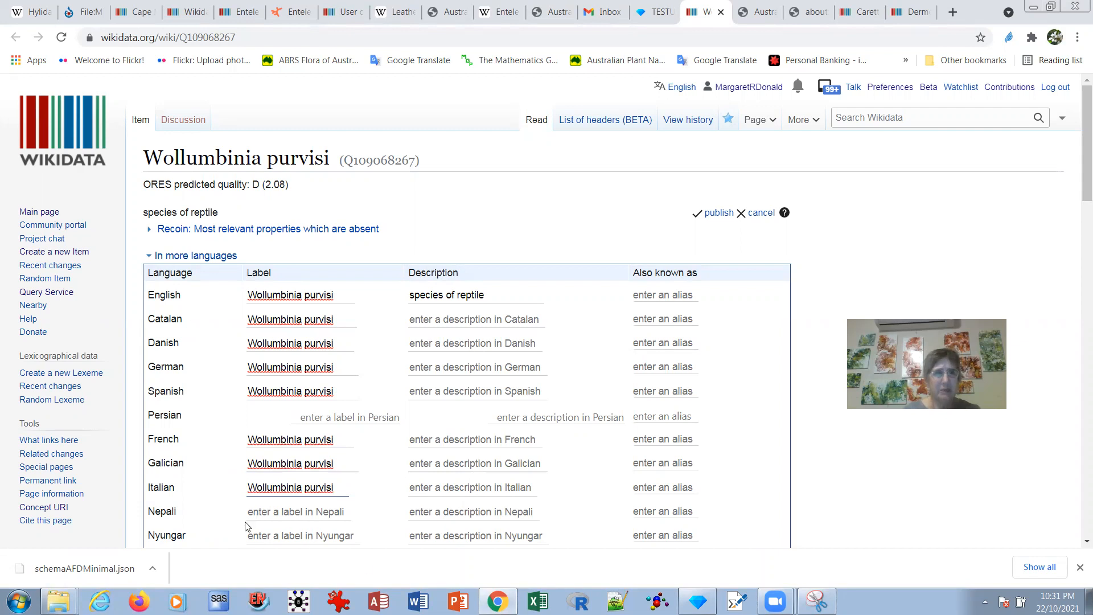
# Set the Portuguese, Romanian and Swedish labels to Wollumbinia purvisi, skipping Nepali, Nyungar, Pashto, Russian and Serbo-Croatian.
pyautogui.moveTo(1077, 173); pyautogui.dragTo(1078, 235)
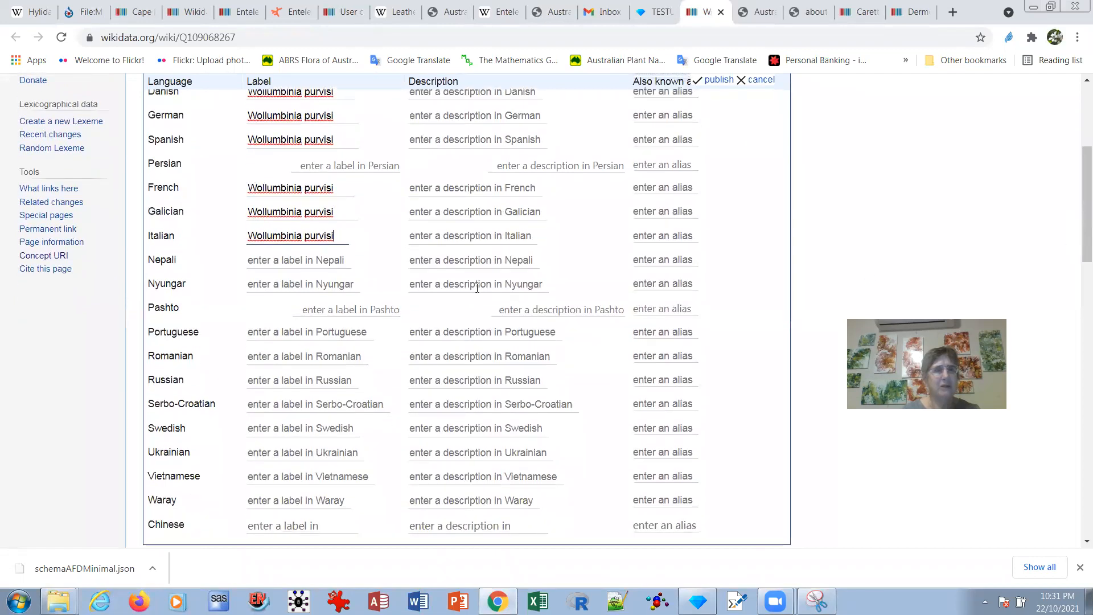
pyautogui.click(255, 335)
pyautogui.hotkey('ctrl', 'v')
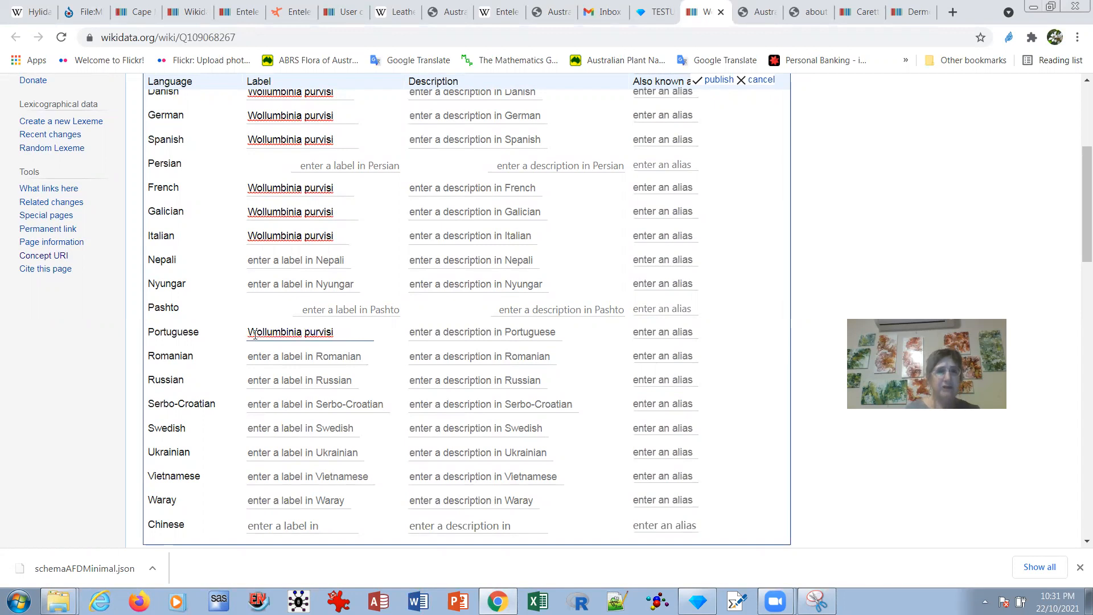
pyautogui.click(255, 356)
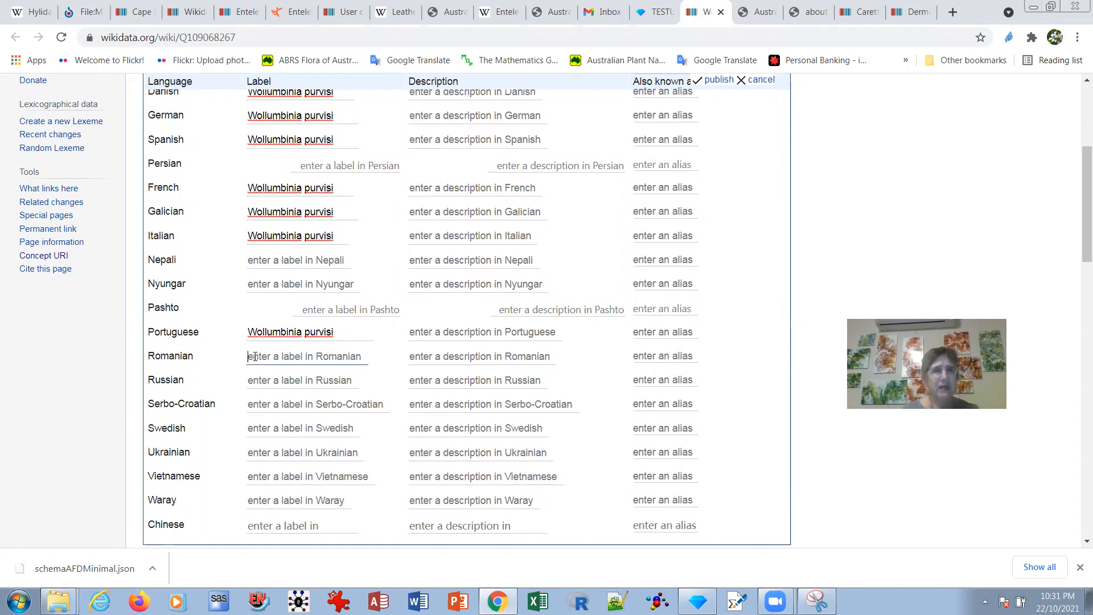
pyautogui.hotkey('ctrl', 'v')
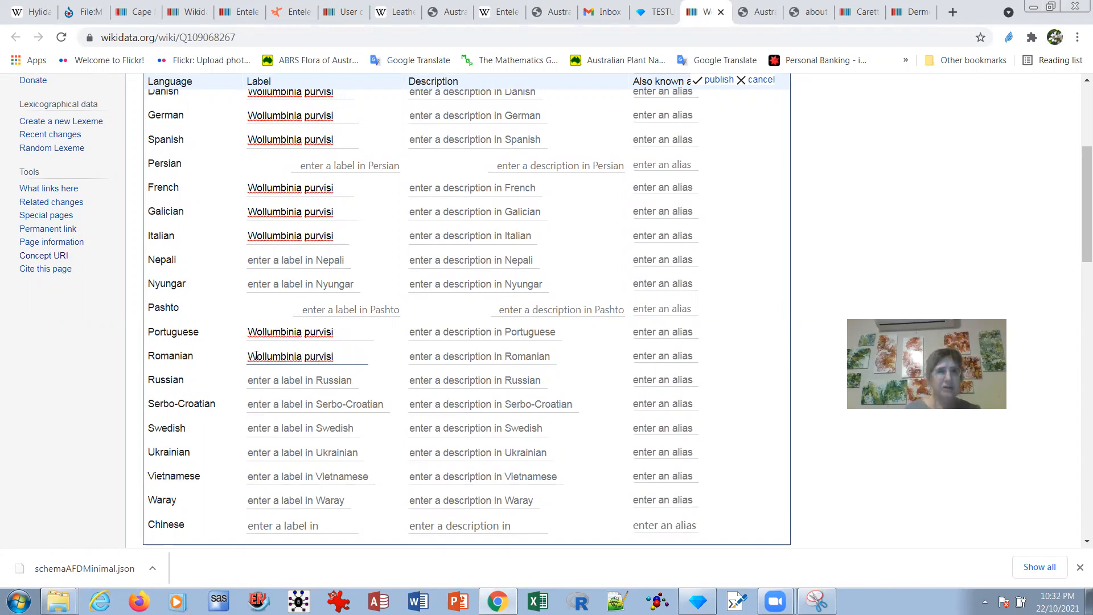
pyautogui.click(250, 403)
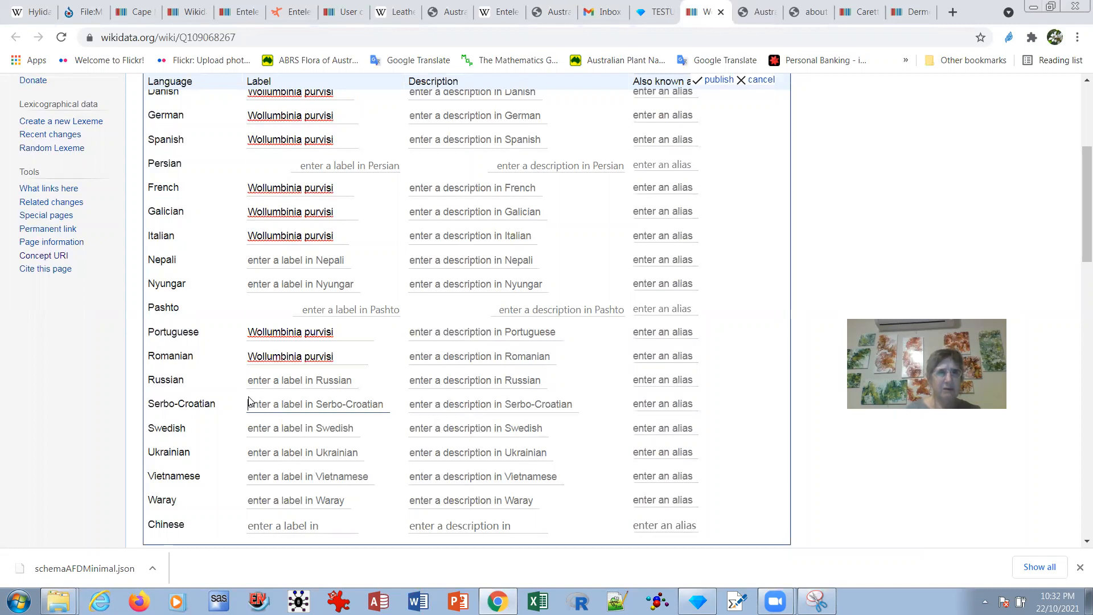
pyautogui.click(248, 428)
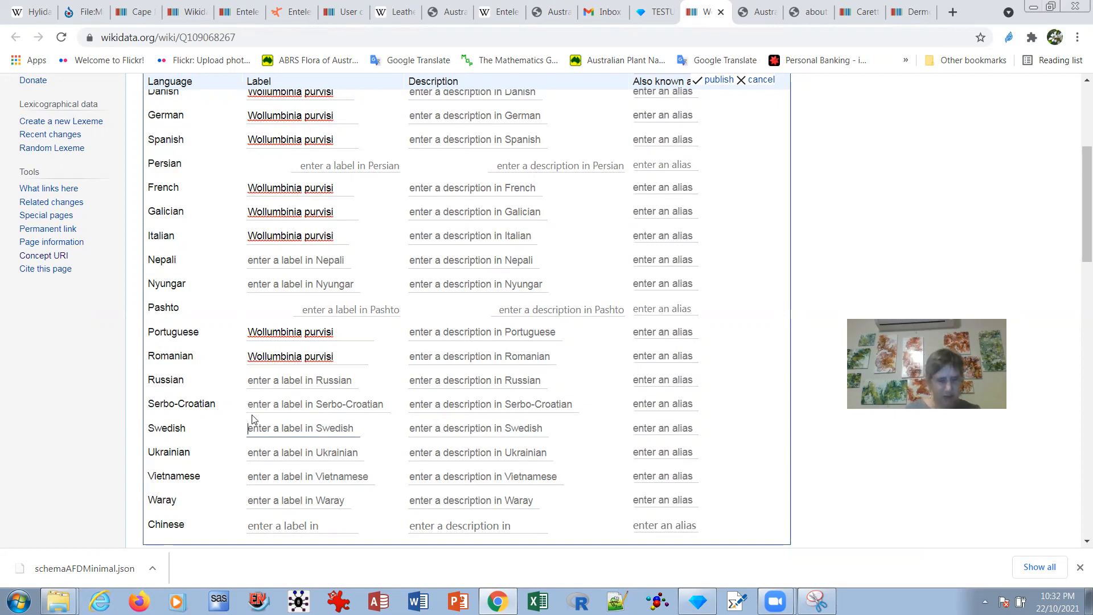
pyautogui.write('Wollumbinia purvisi')
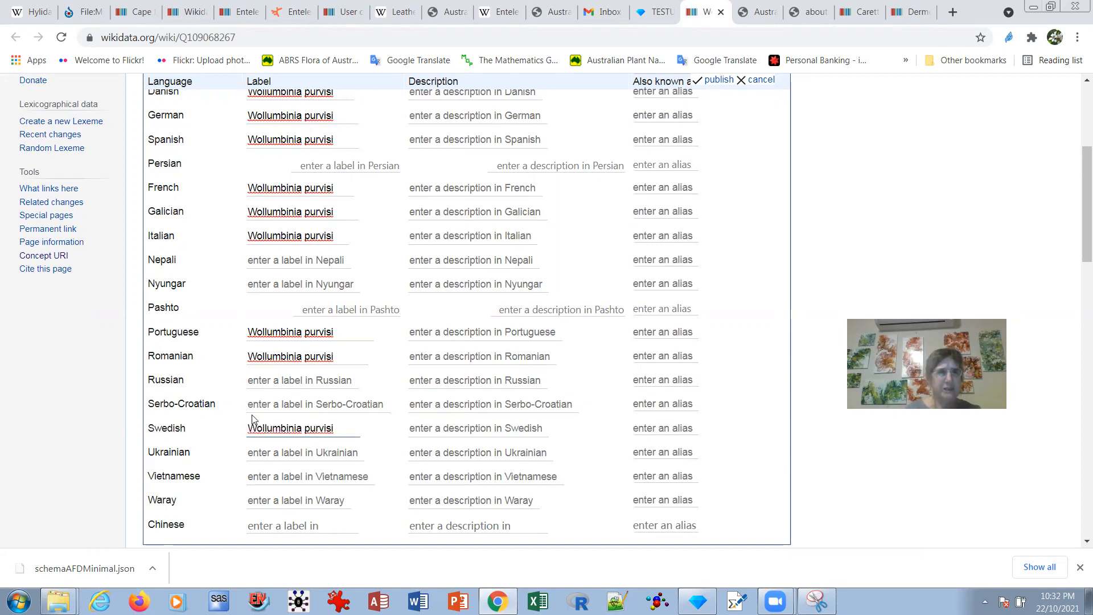
# Set the Vietnamese and Waray labels to Wollumbinia purvisi and publish the item's label changes.
pyautogui.click(250, 477)
pyautogui.write('Wollumbinia purvisi')
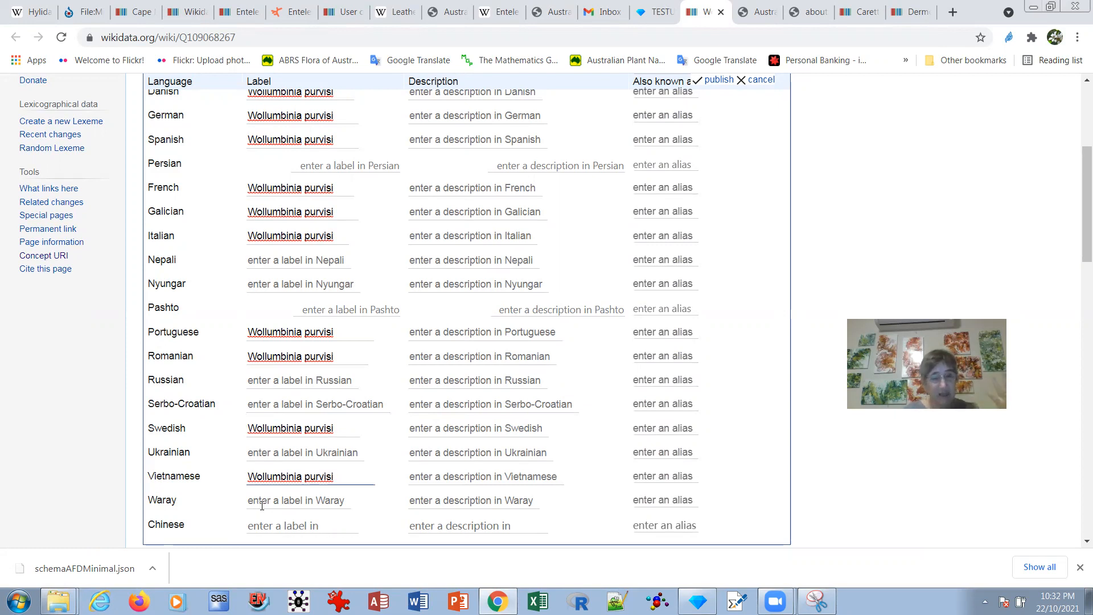
pyautogui.click(252, 499)
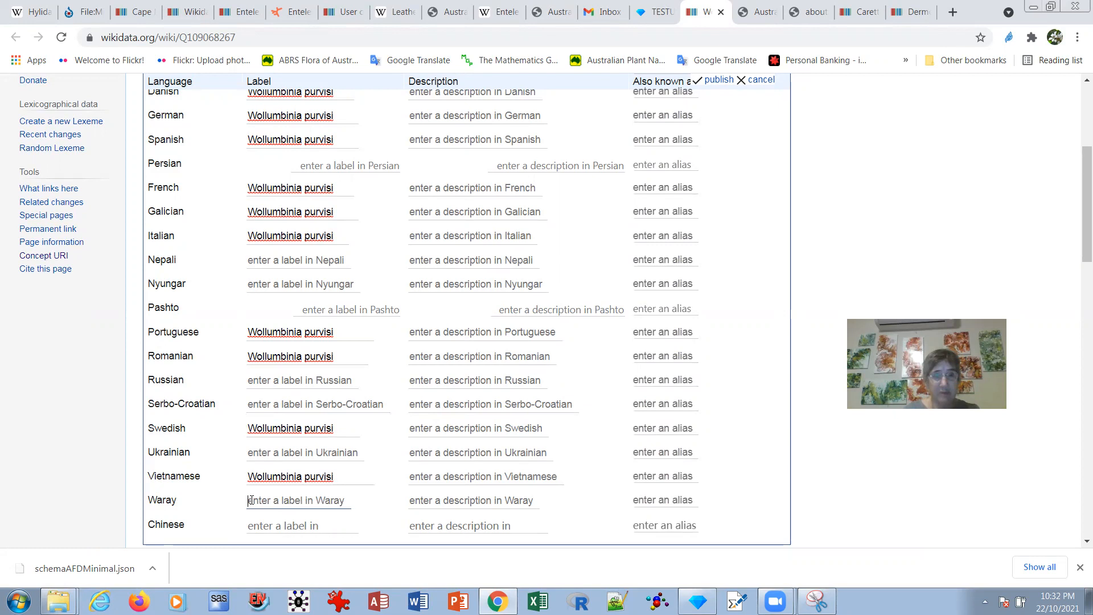
pyautogui.write('Wollumbinia purvisi')
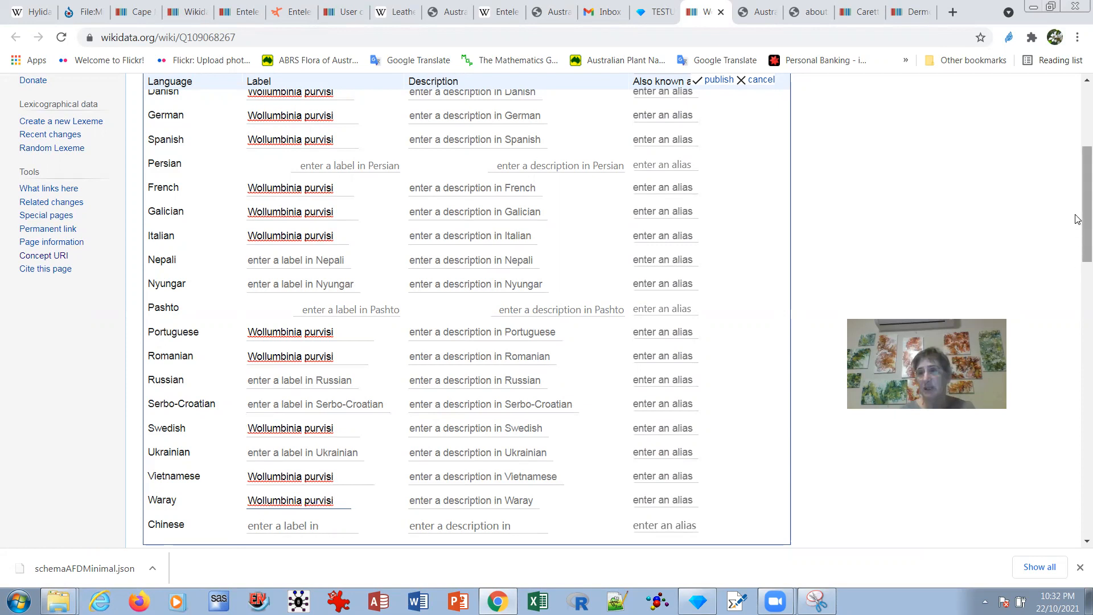
pyautogui.scroll(3, 1078, 222)
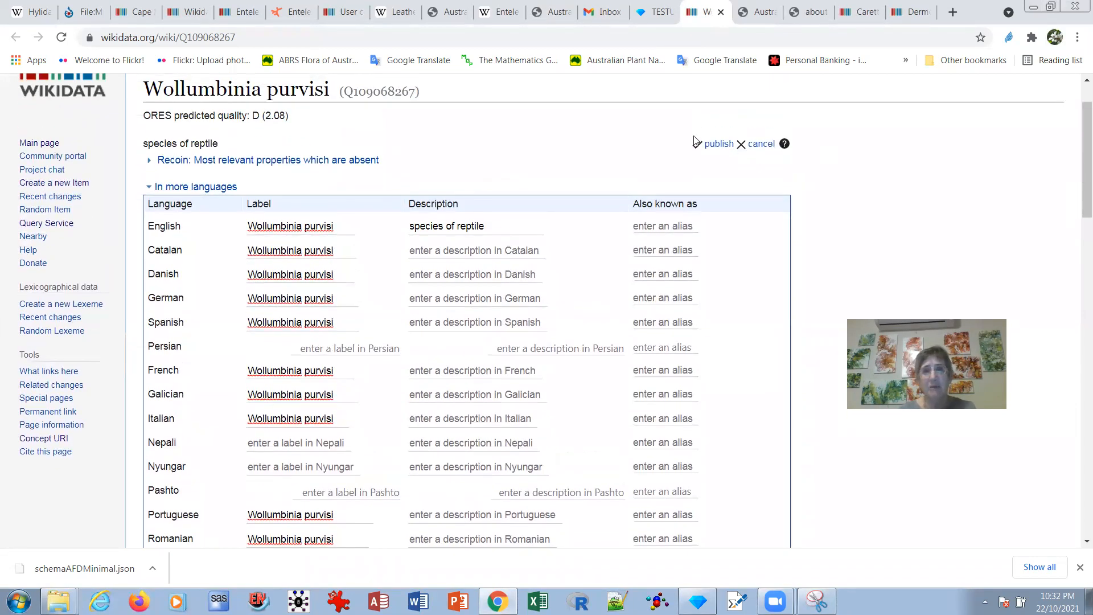
pyautogui.click(714, 144)
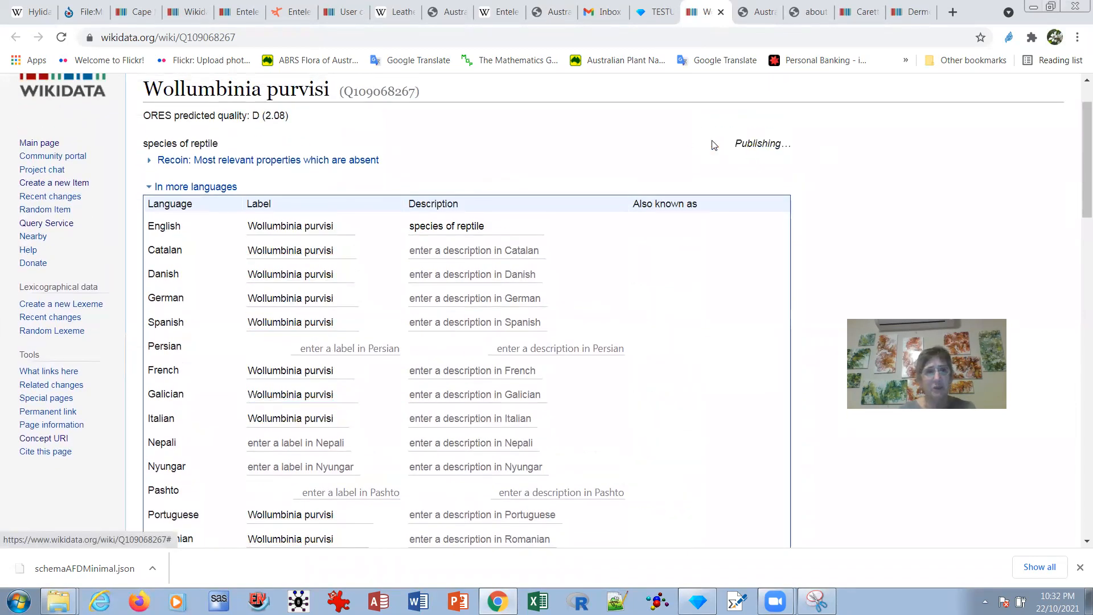